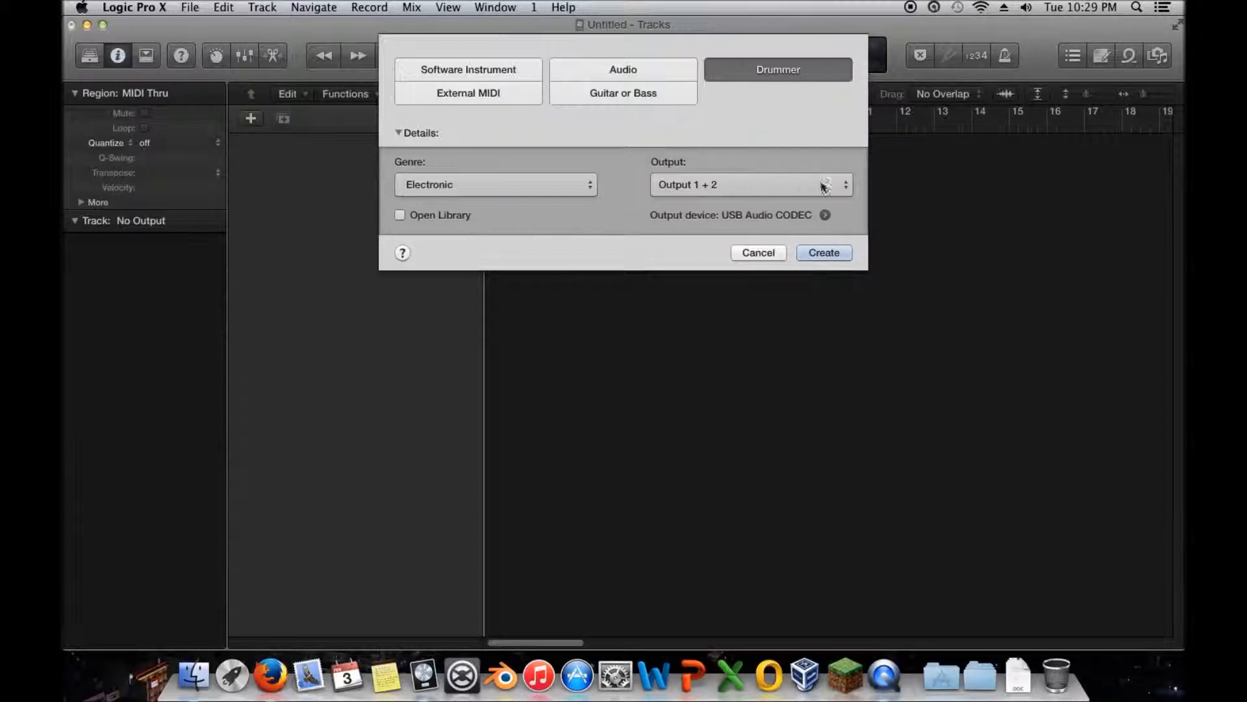
- Create a Drummer track with the Electronic genre and collapse the inspector's region and track details
left_click(516, 190)
left_click(516, 184)
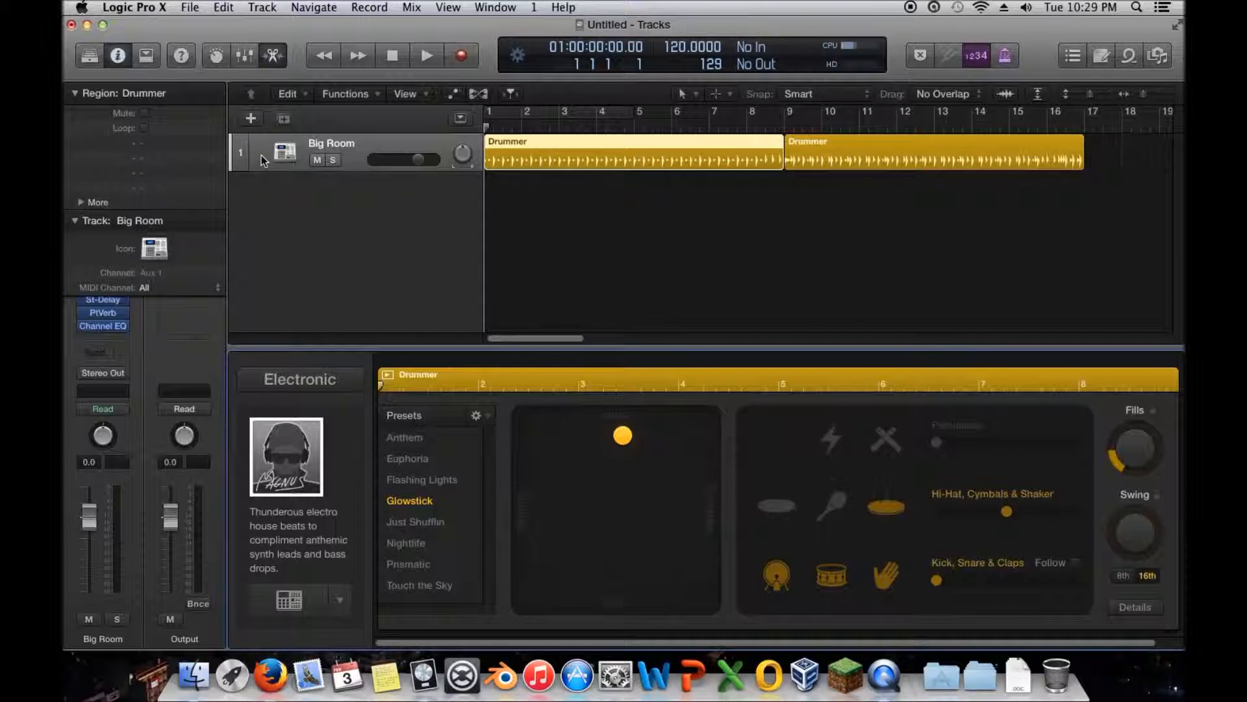
left_click(72, 93)
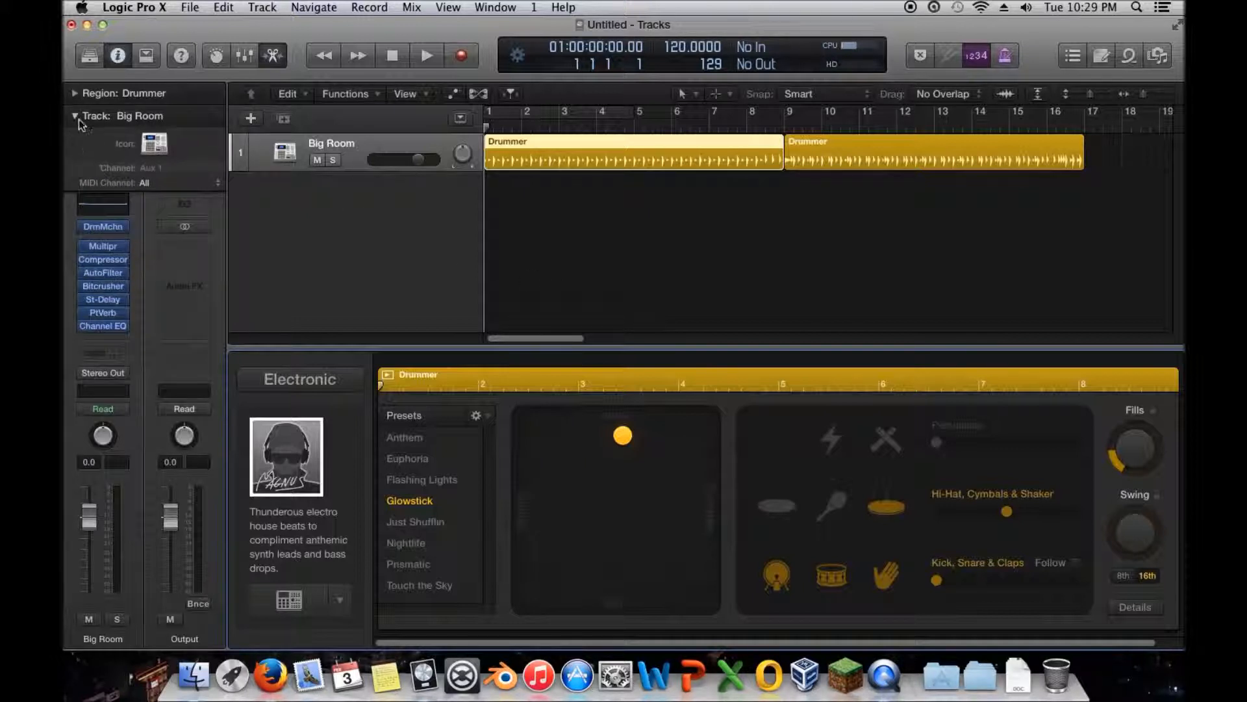
left_click(75, 116)
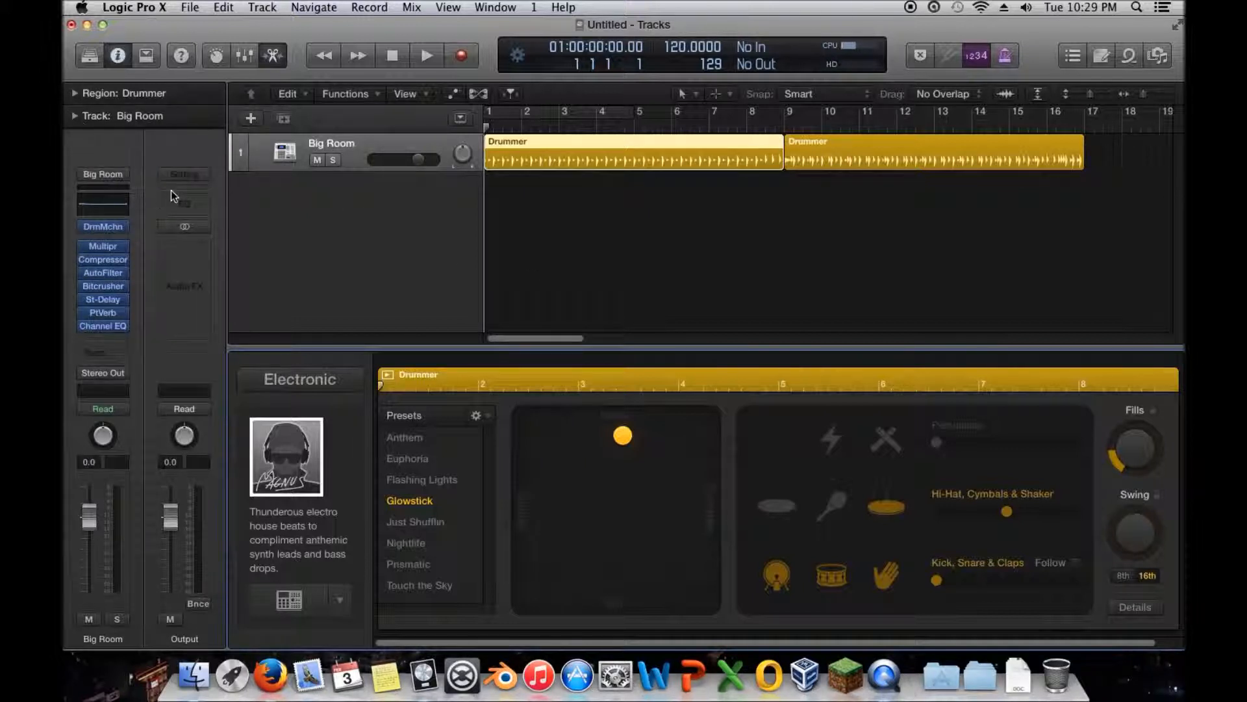
- Examine the Big Room kit in Drum Machine Designer, audition the Snare 1 pad, and close the plug-in window
left_click(104, 227)
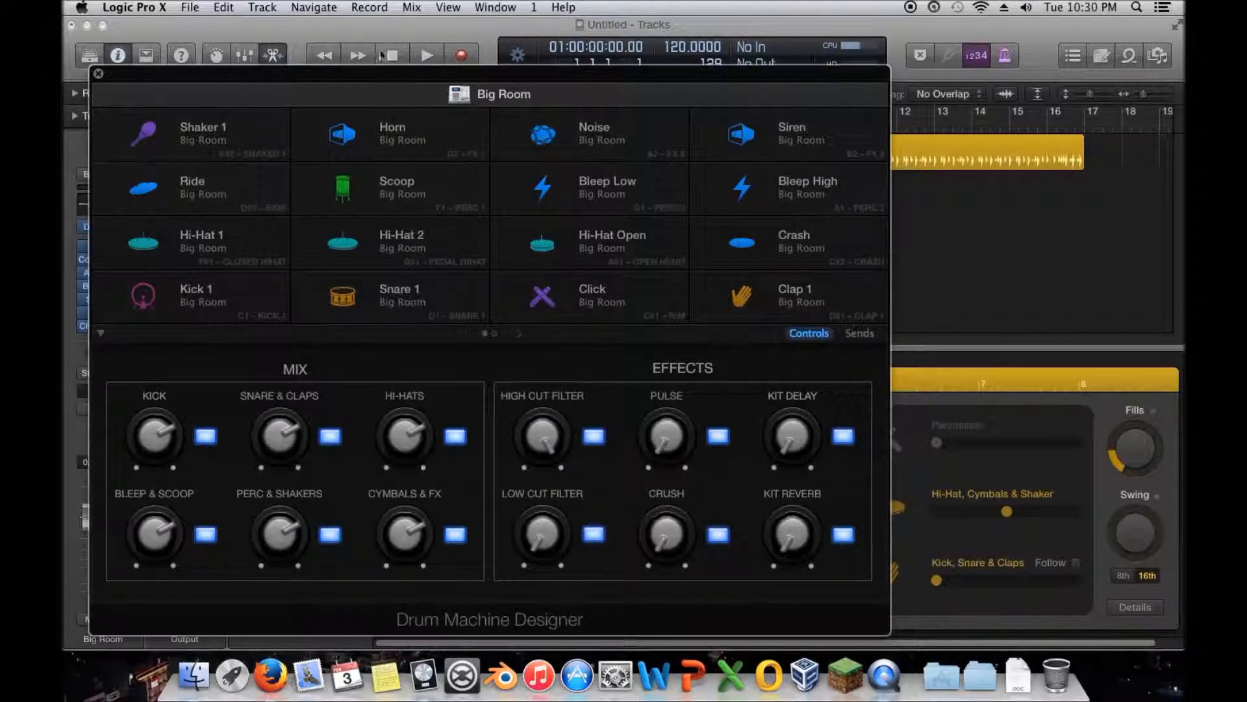
left_click_drag(369, 75, 503, 96)
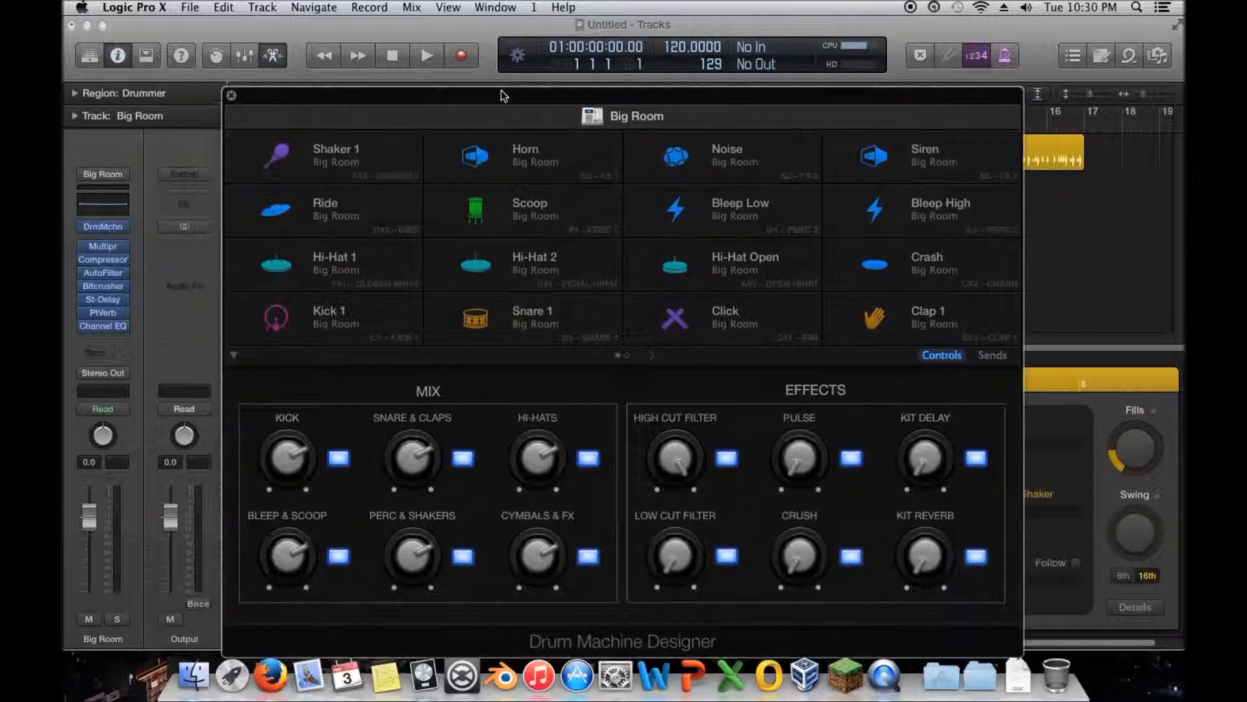
left_click(297, 8)
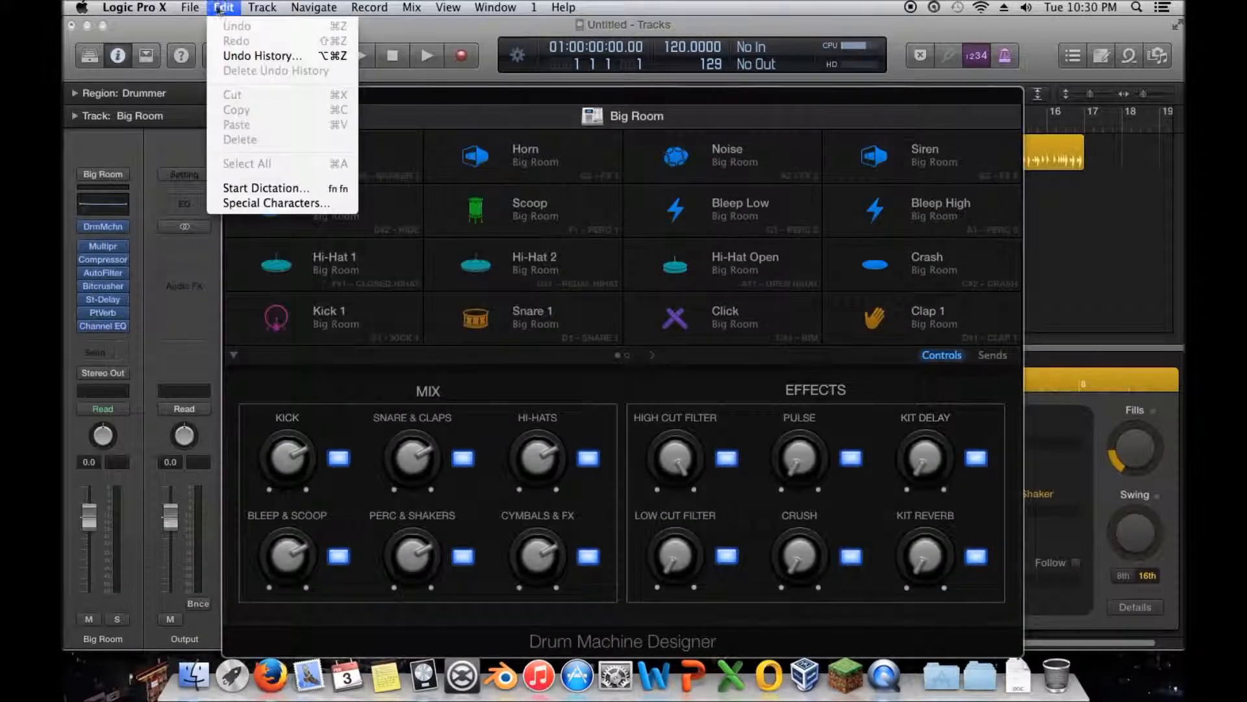
mouse_move(440, 8)
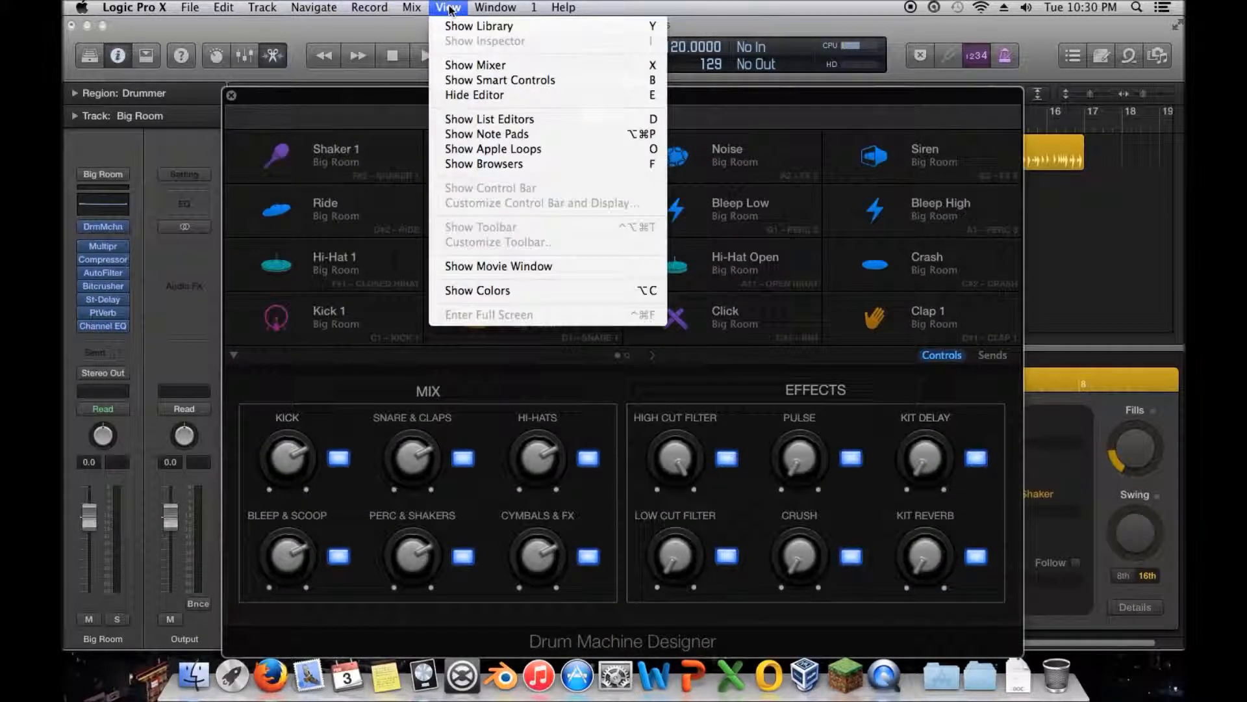
left_click(335, 115)
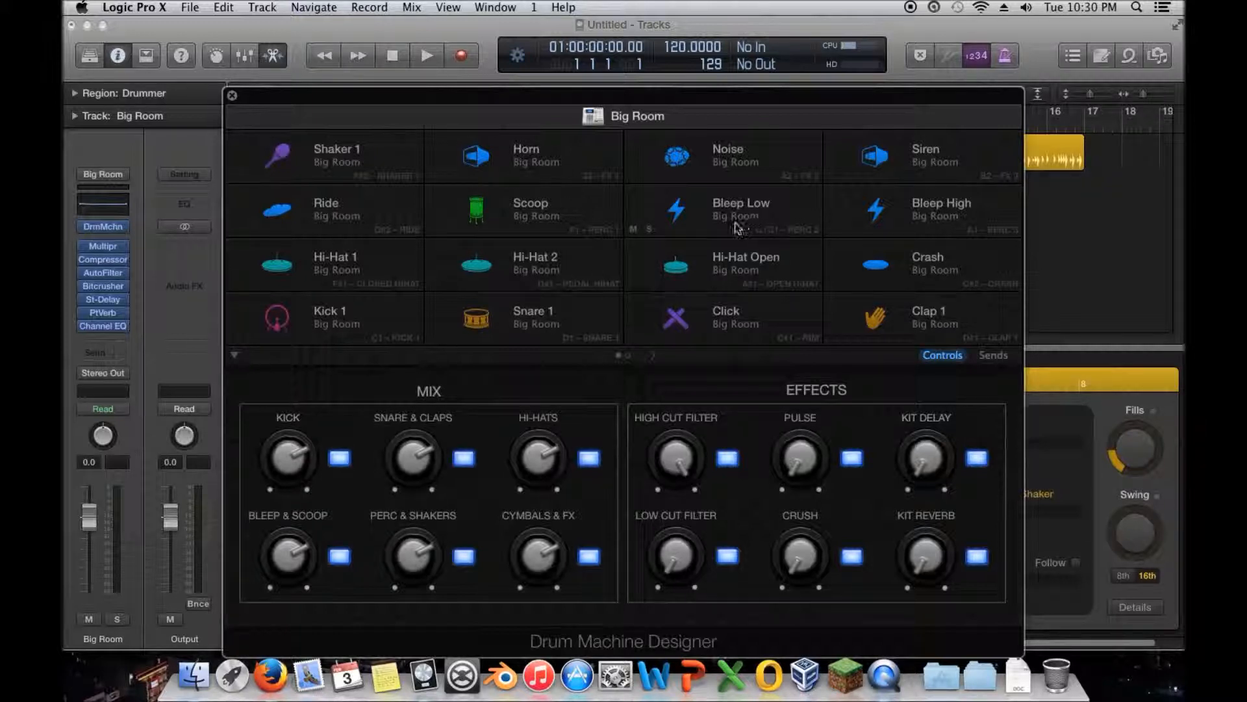
left_click(520, 317)
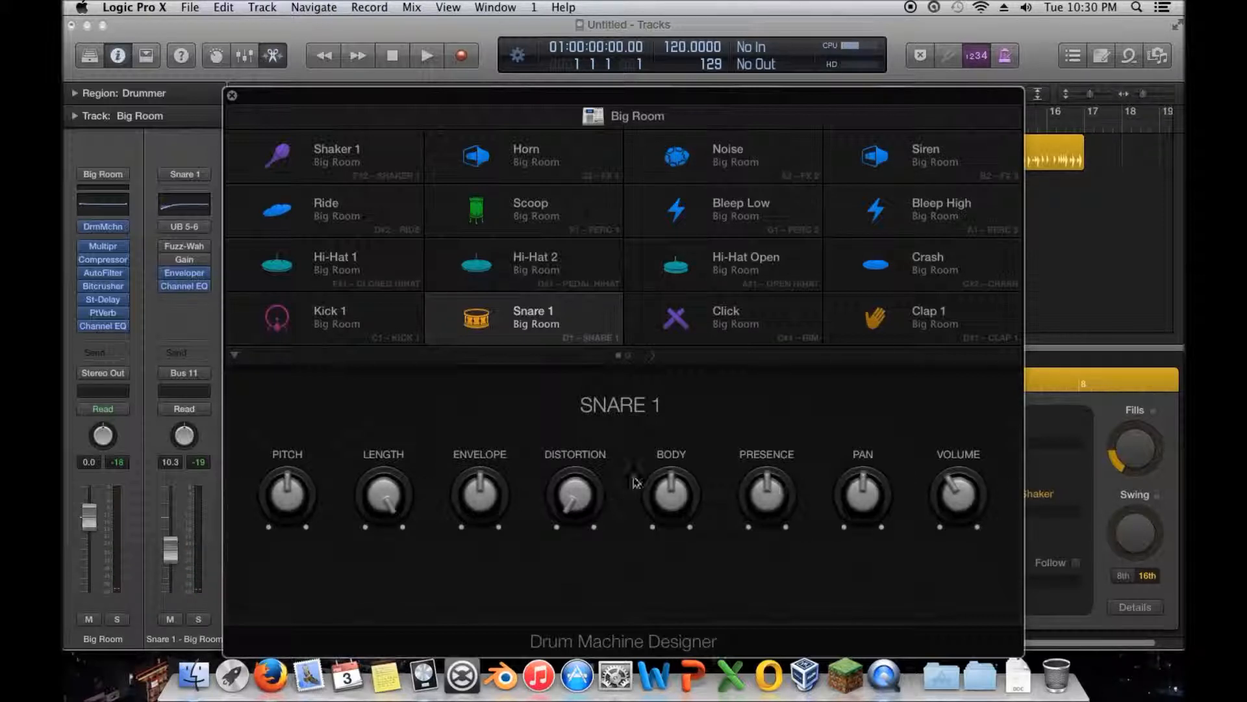
left_click(232, 97)
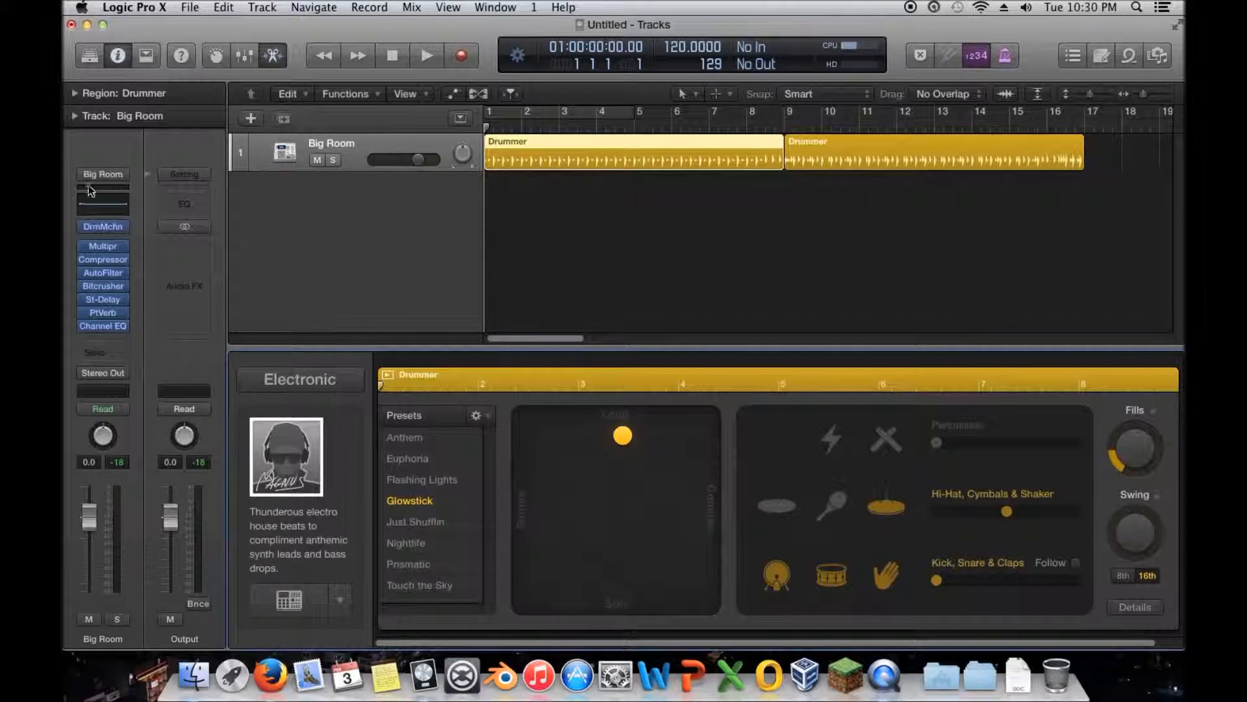
- Play back the Drummer regions, stop, and return the playhead to the beginning
left_click(427, 56)
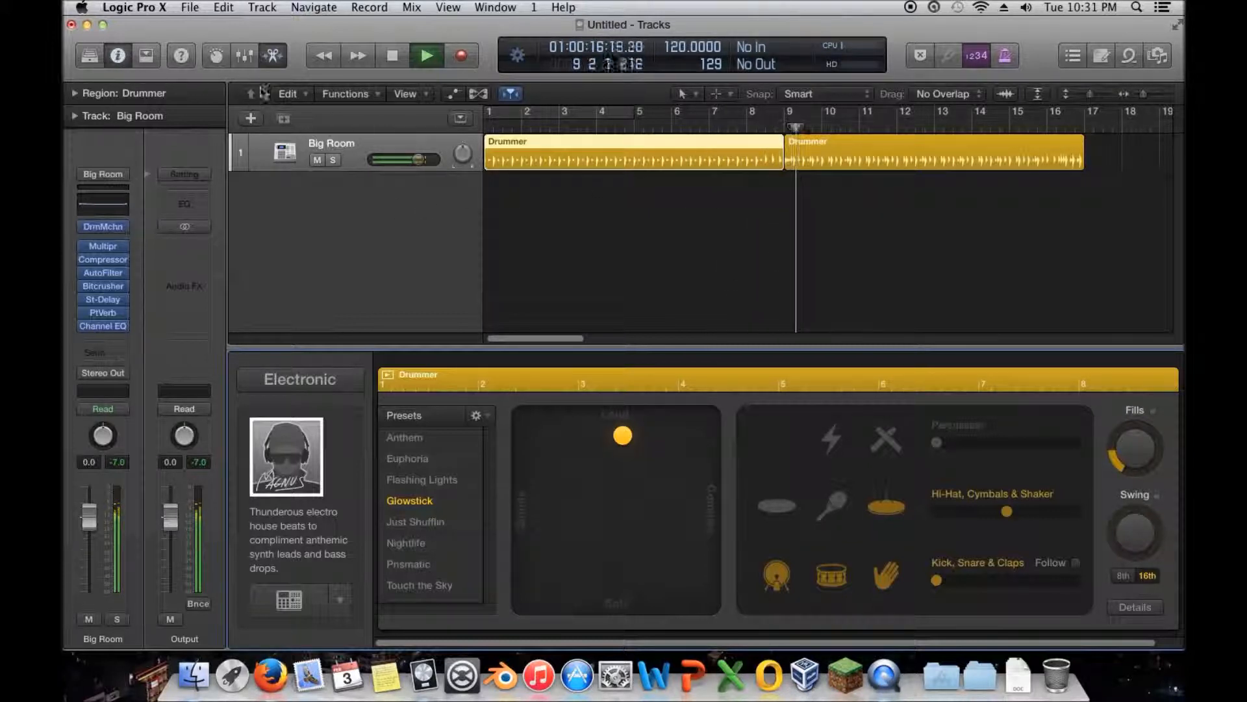
left_click(394, 59)
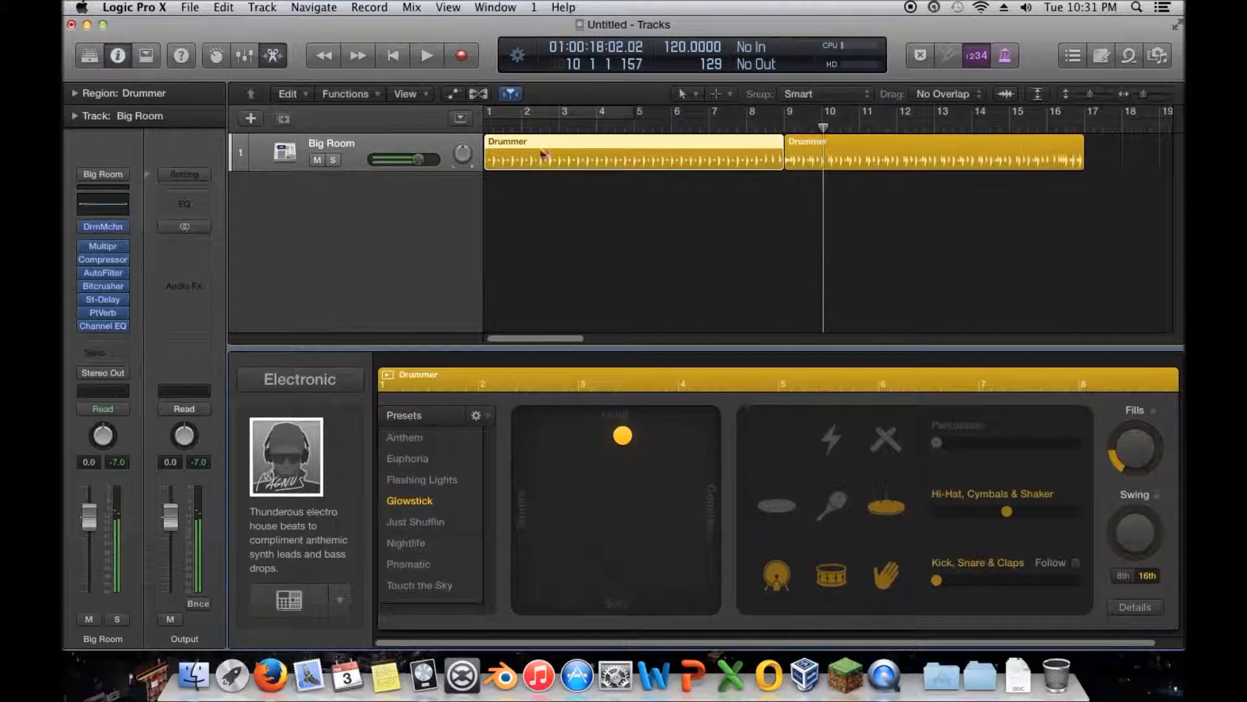
left_click(394, 57)
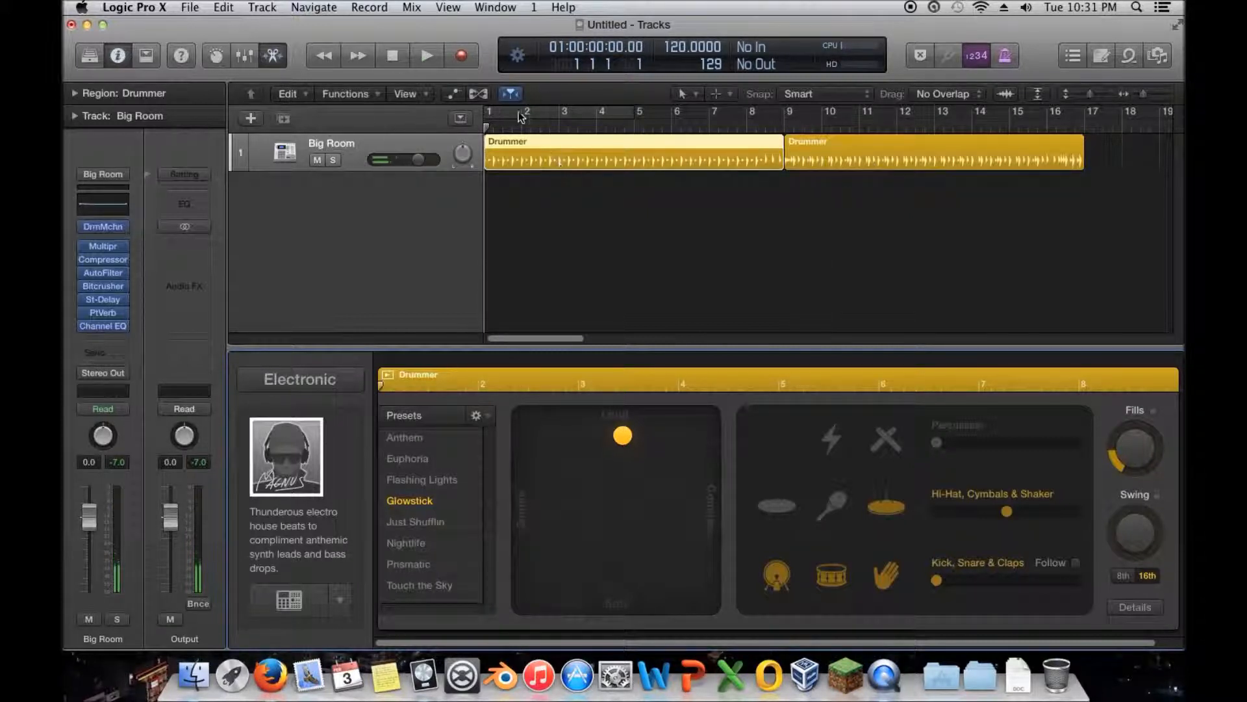
- Turn on cycling over bars 1 to 4 and shift the drummer's performance toward simpler, slightly softer during playback
key("c")
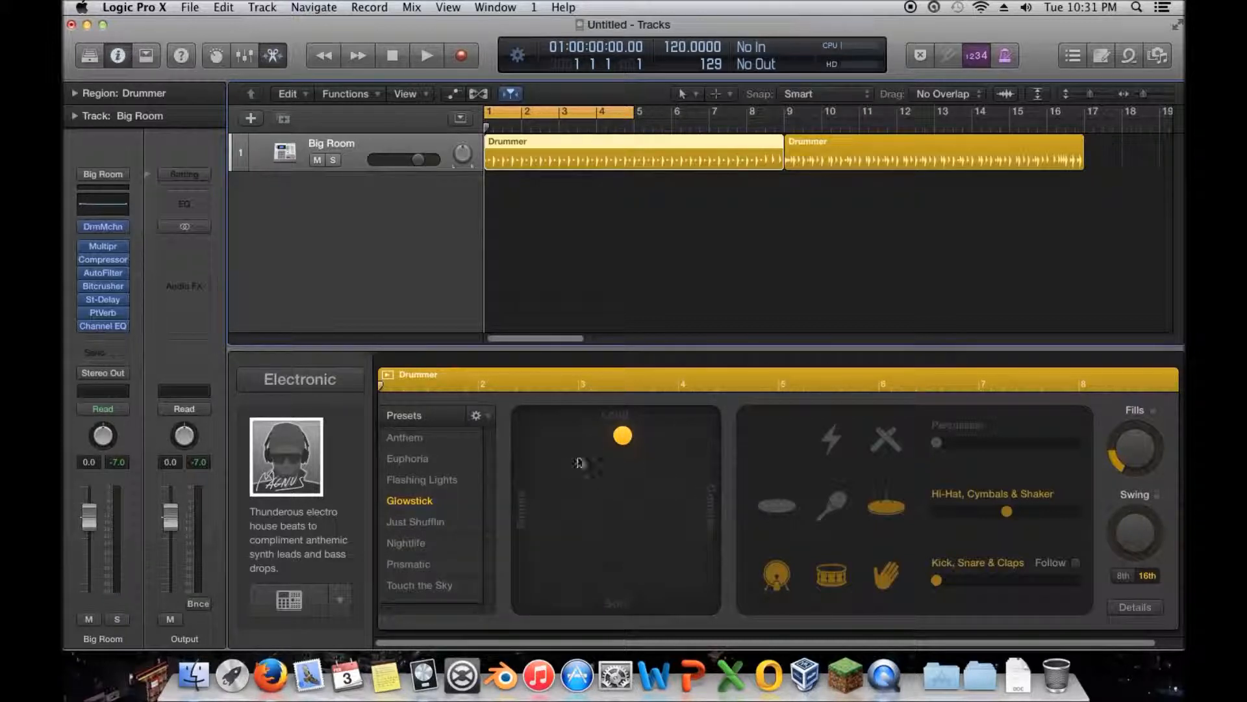
left_click(425, 57)
left_click_drag(622, 435, 584, 462)
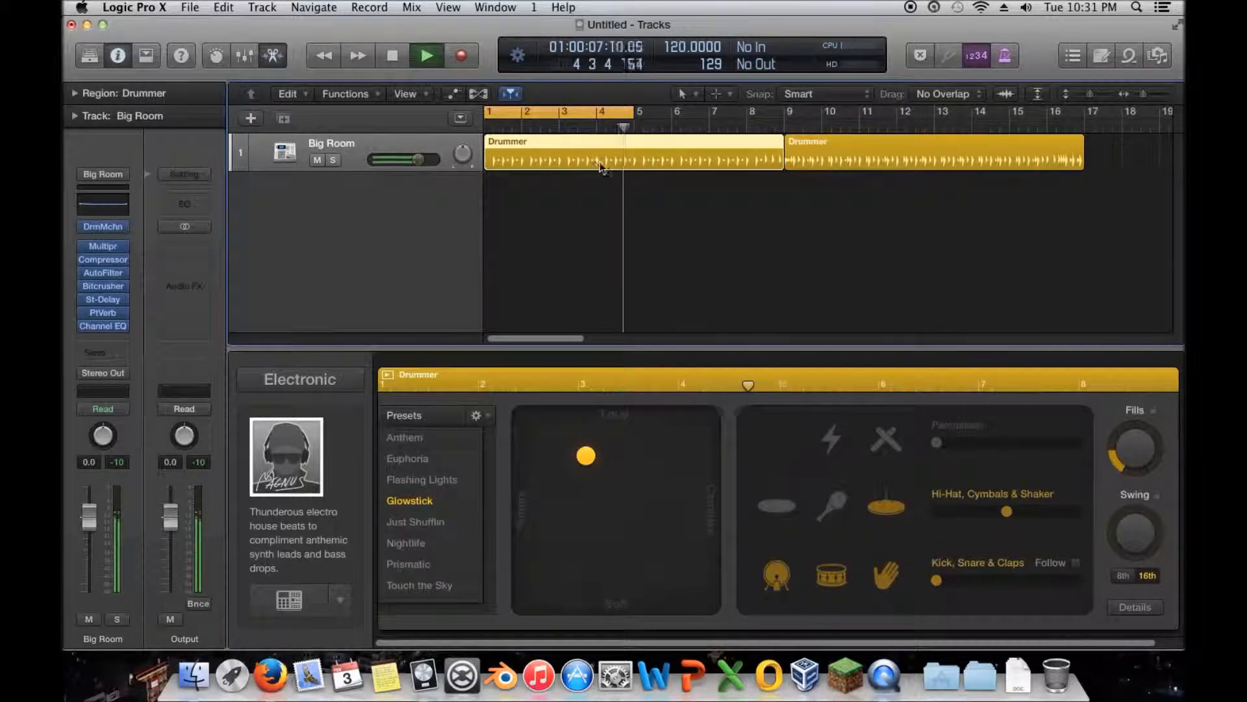
key("space")
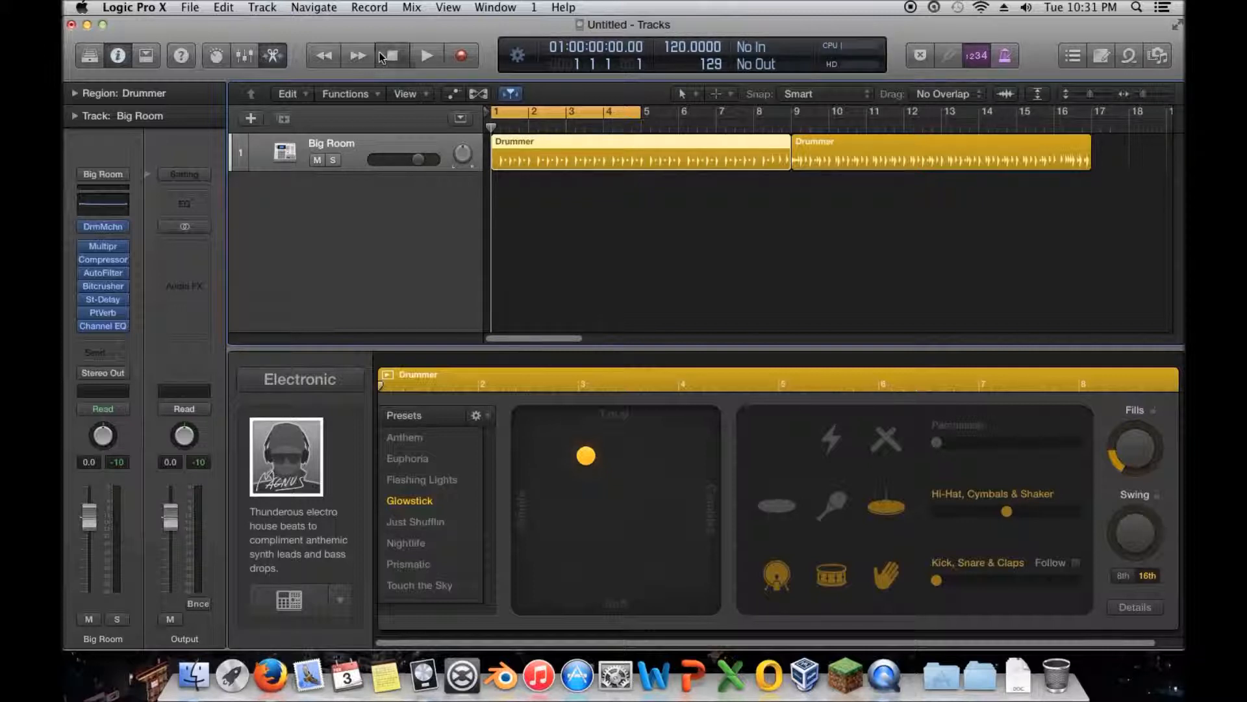
- Shift the first region's performance toward Complex during playback, and return the playhead to the beginning
left_click(427, 56)
left_click_drag(587, 455, 677, 458)
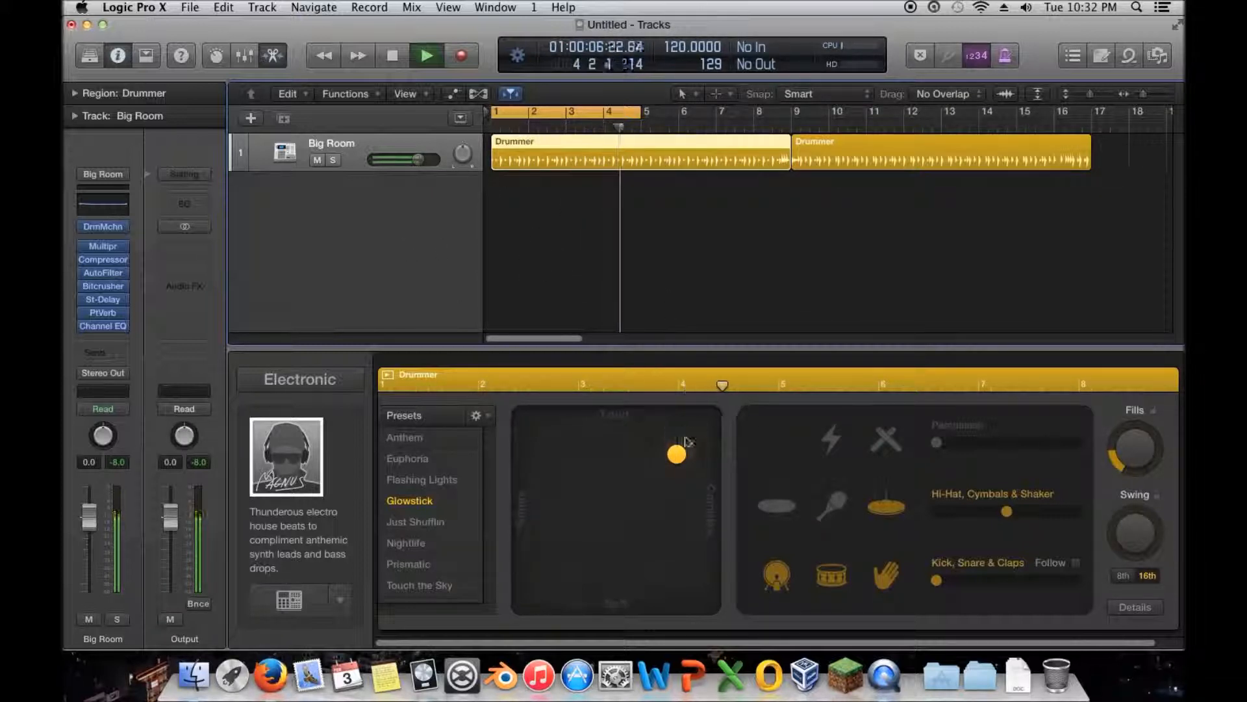
left_click(395, 56)
left_click(396, 56)
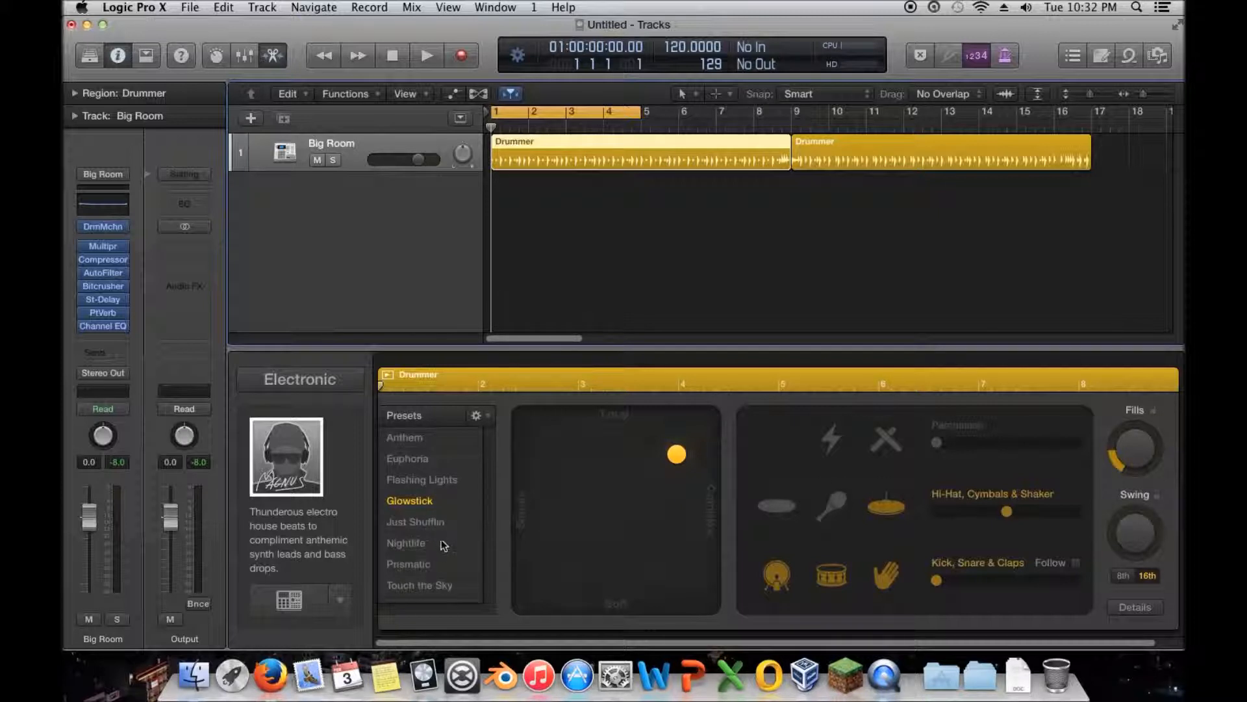
- Apply the Anthem drummer preset to the first region and audition it from the beginning
left_click(439, 437)
left_click(427, 56)
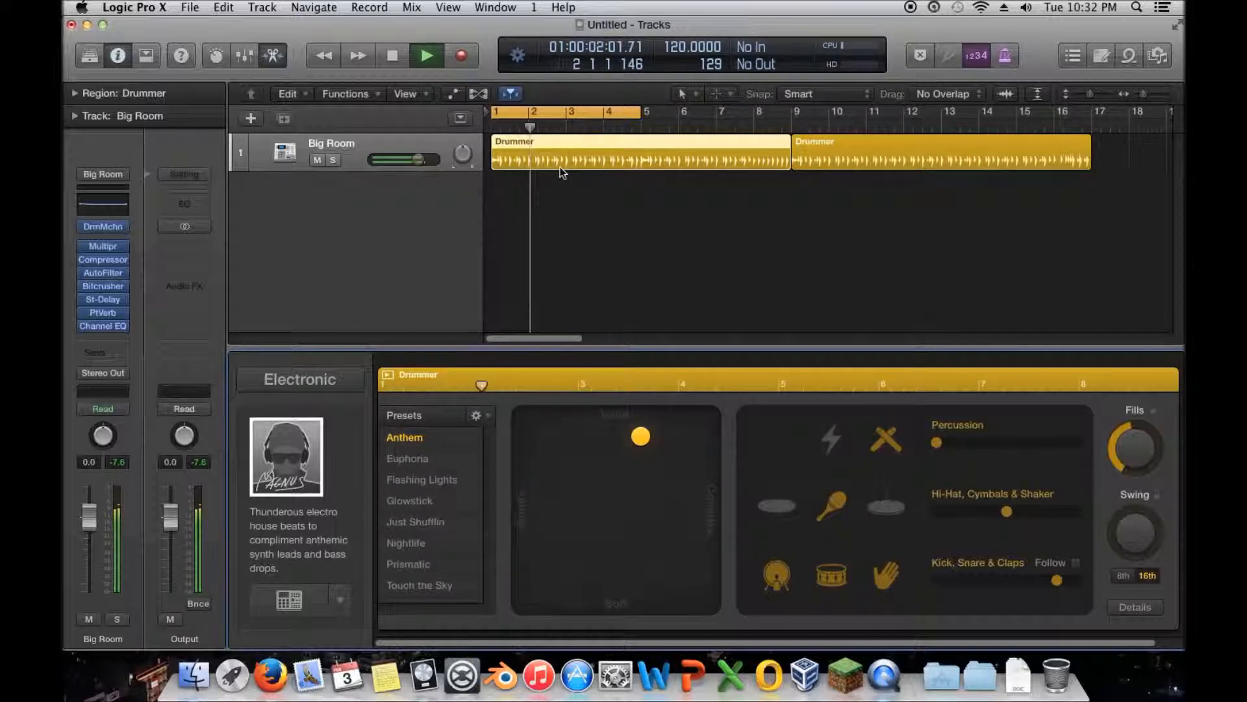
left_click(391, 57)
left_click(391, 57)
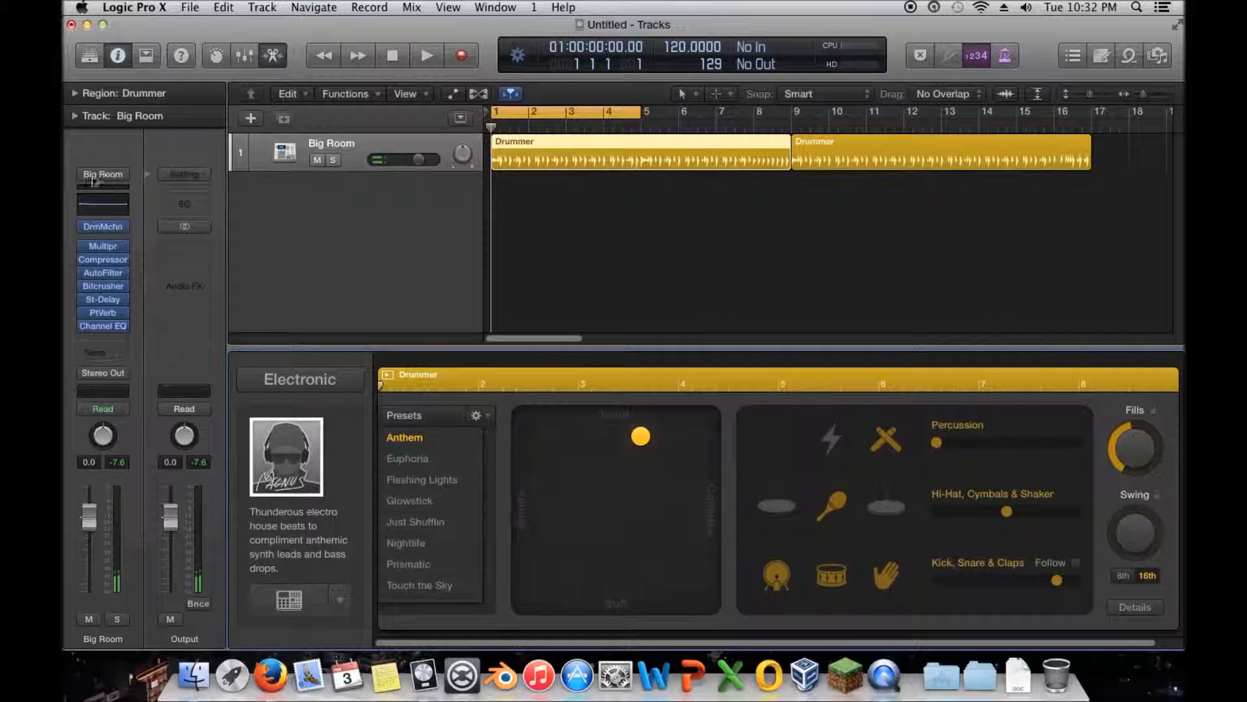
- Create a separate track for the Snare 1 pad from the Big Room kit in Drum Machine Designer
left_click(103, 227)
left_click_drag(310, 99, 407, 79)
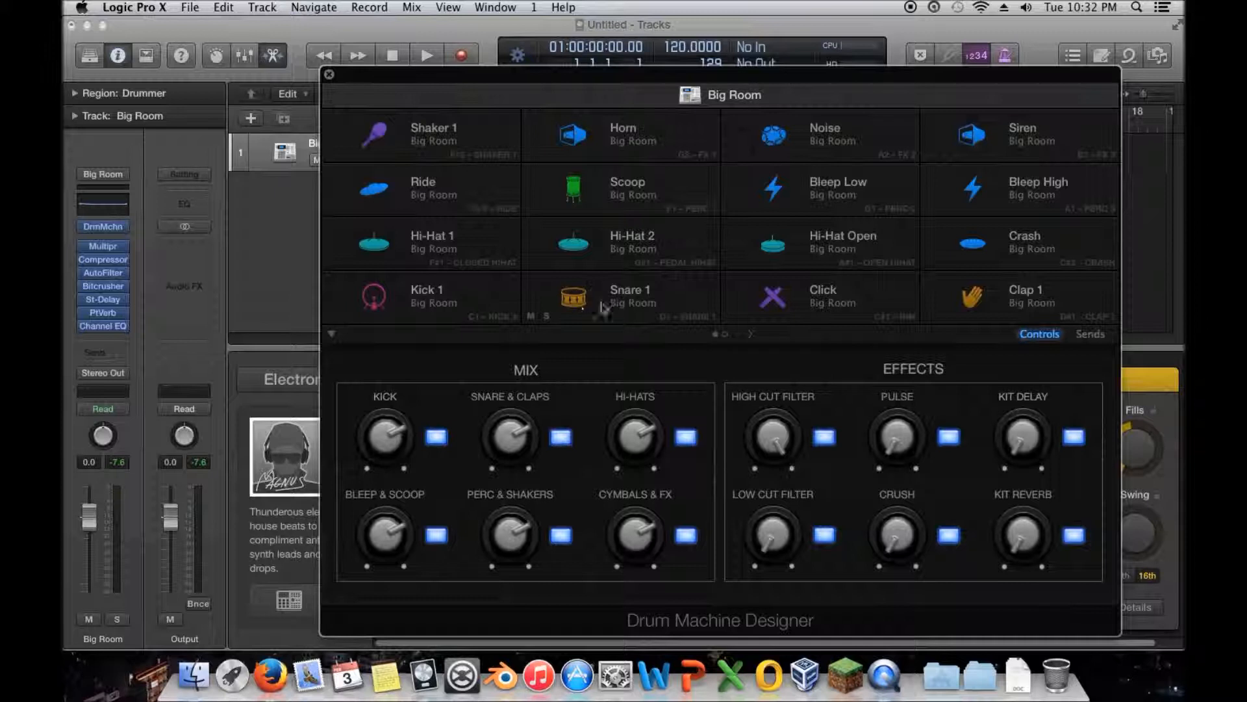
left_click(575, 296)
right_click(576, 277)
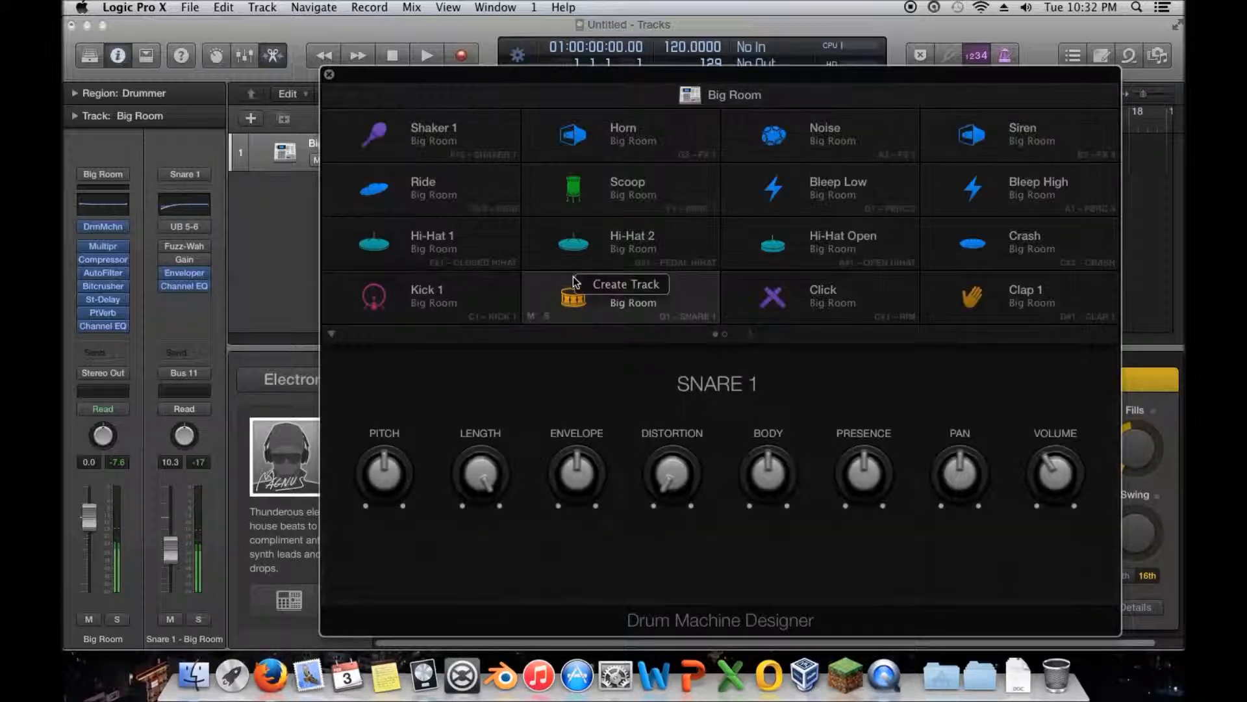
left_click(602, 286)
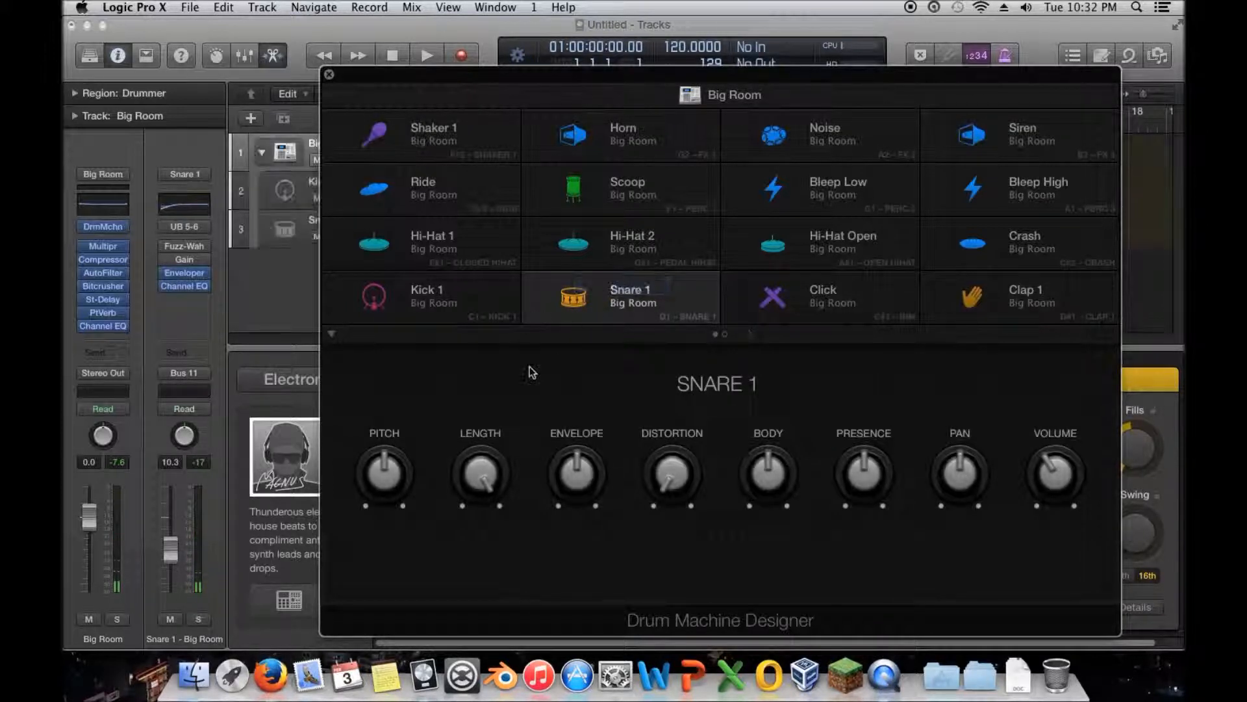
left_click(330, 78)
- Inspect the Kick 1 track's Ultrabeat instrument during playback and view the Snare 1 track's channel strip
left_click(290, 193)
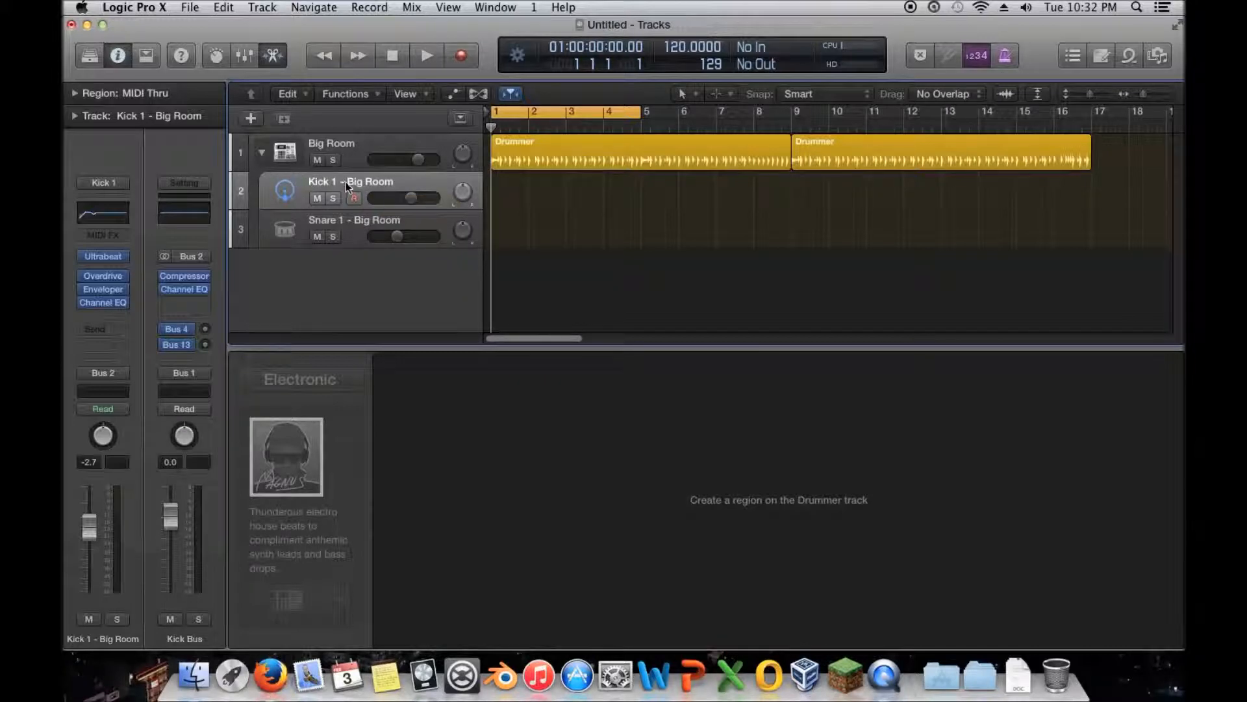
left_click(102, 256)
left_click_drag(311, 64, 644, 81)
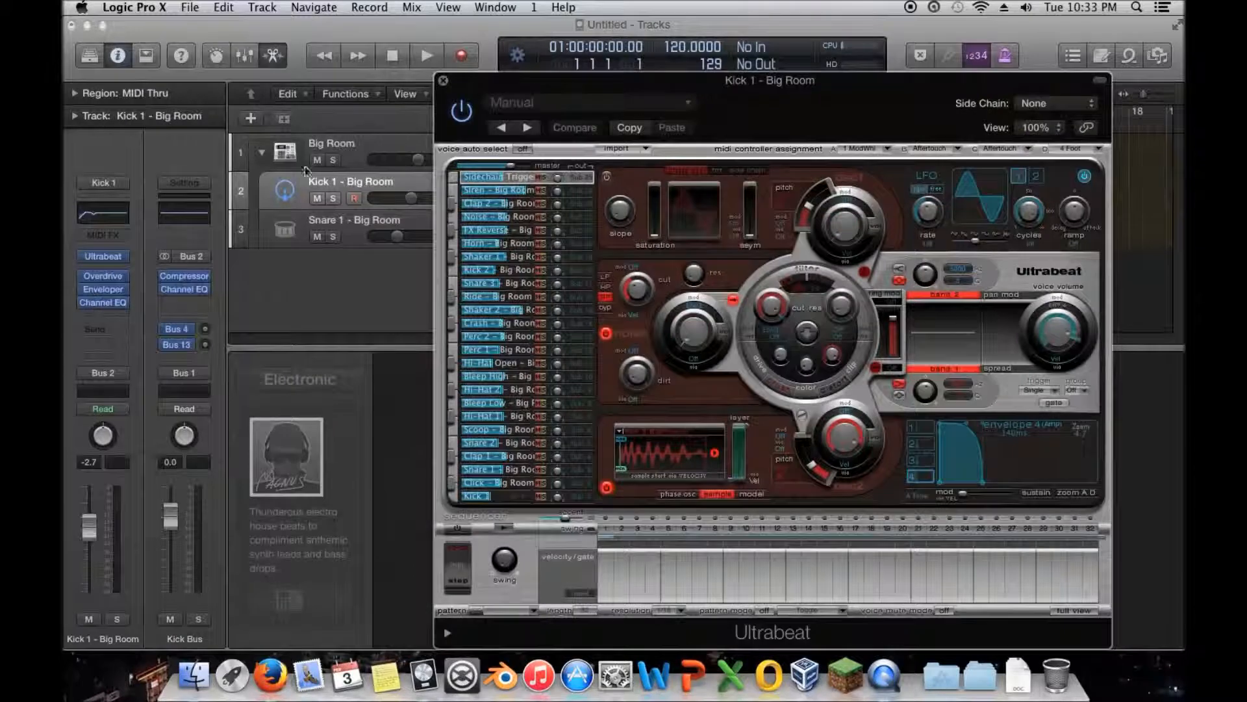
left_click(426, 55)
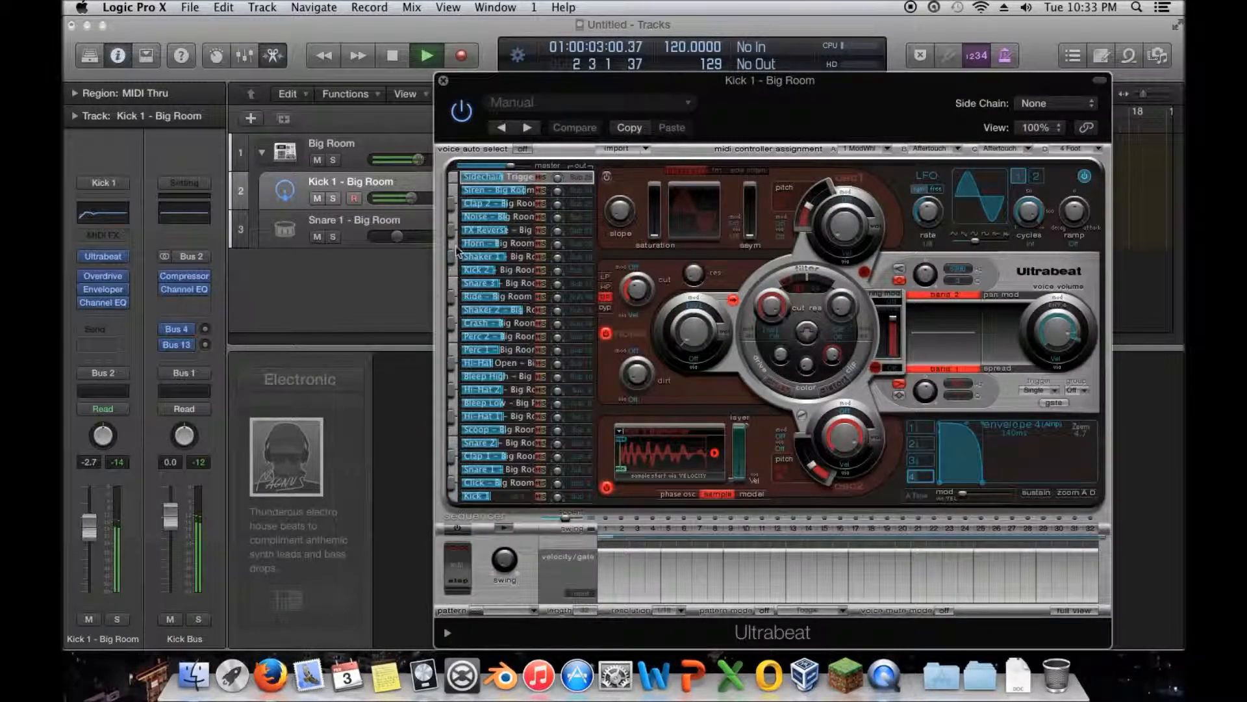
key("space")
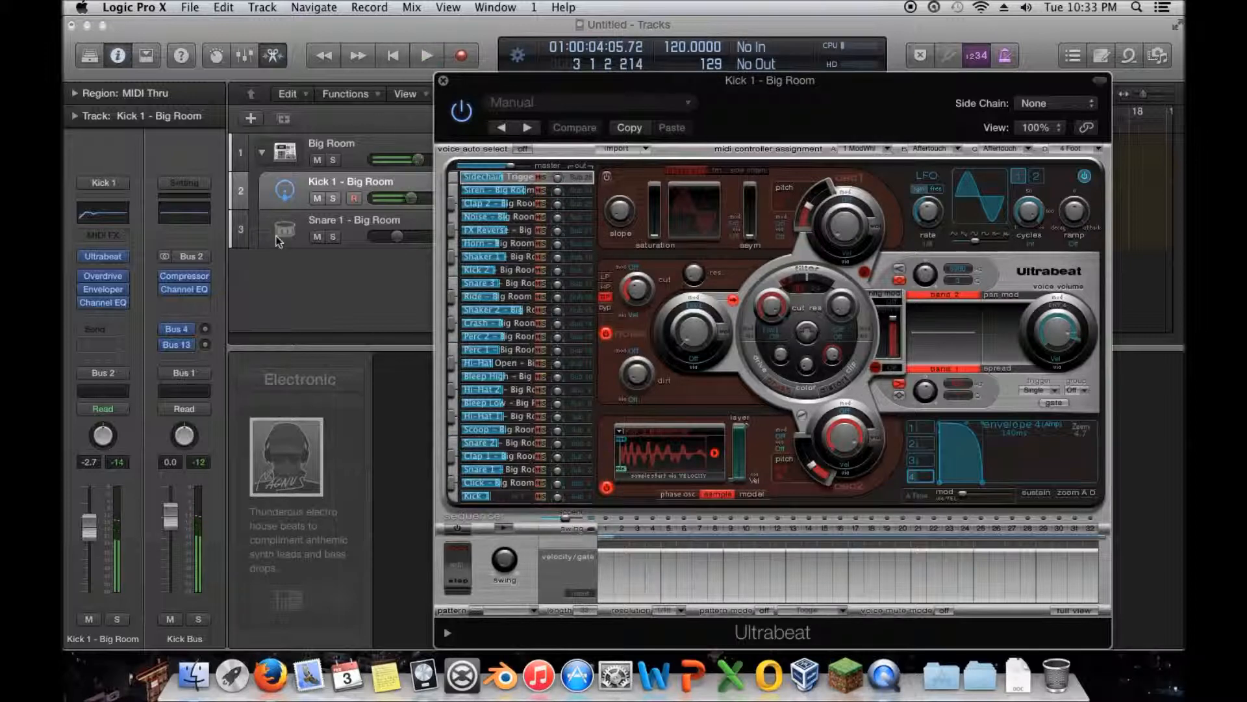
left_click(286, 221)
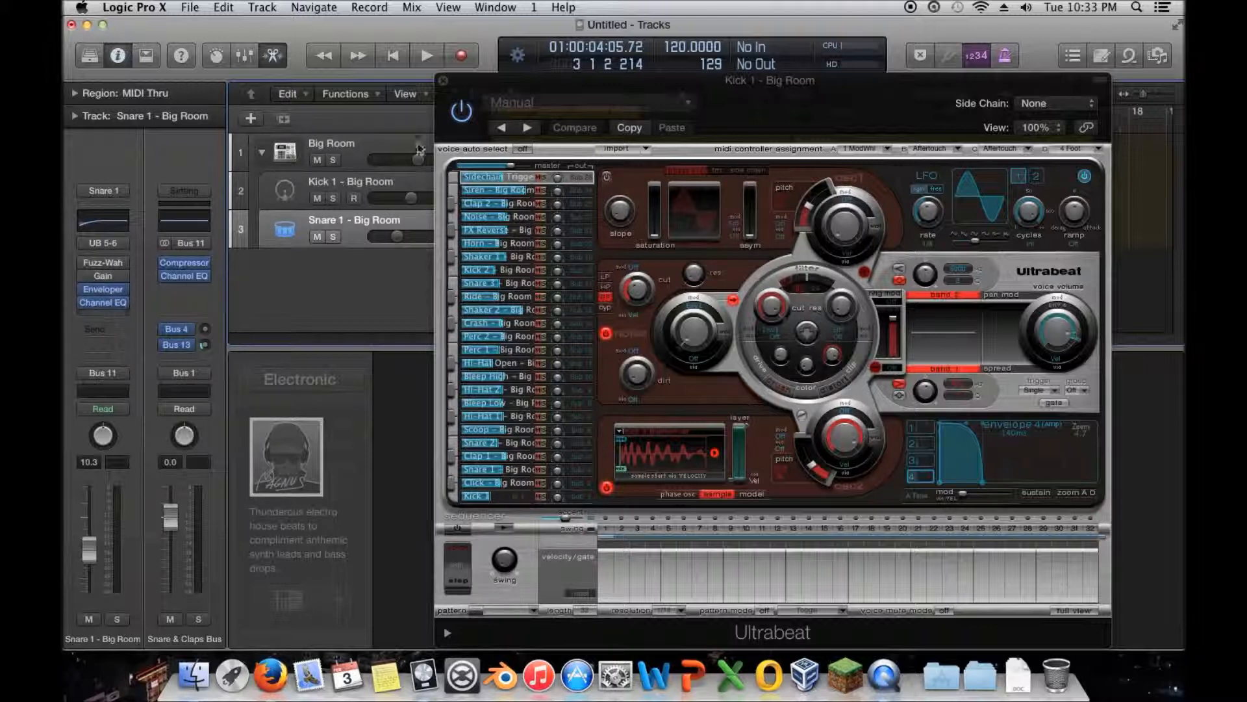
left_click(443, 80)
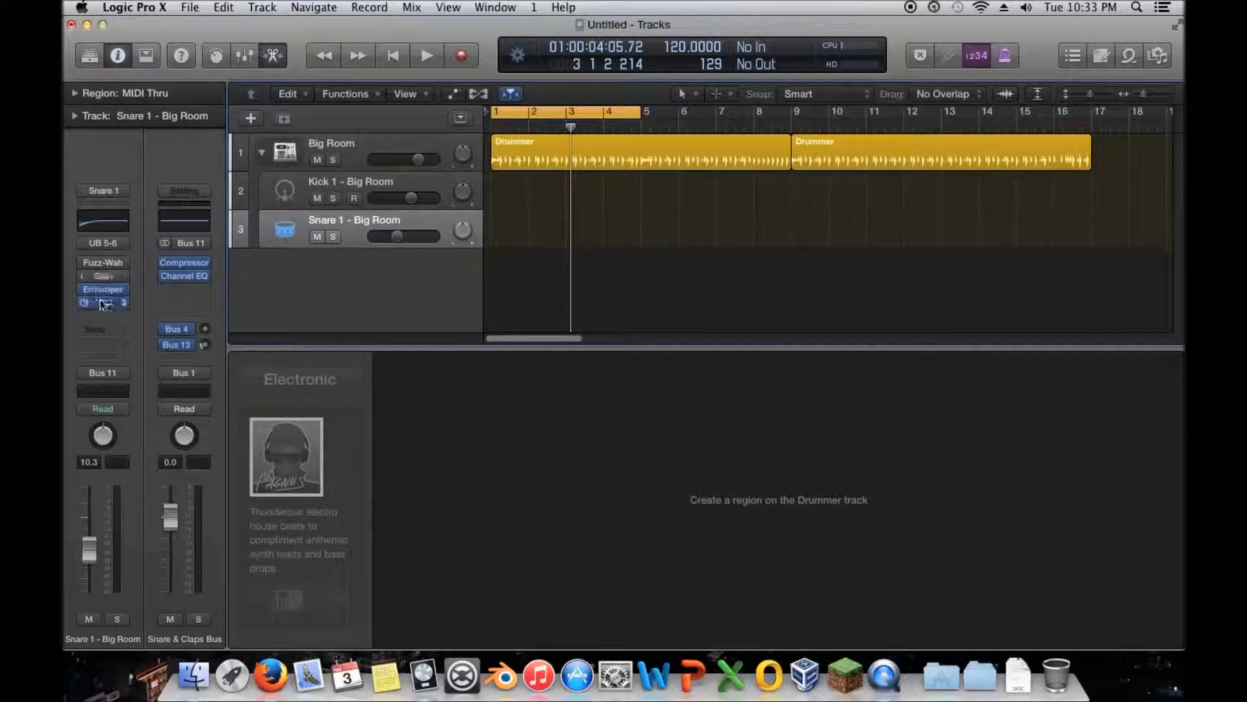
- Compare the plug-in chains of the Big Room and Kick 1 tracks, and return the playhead to the beginning
left_click(319, 144)
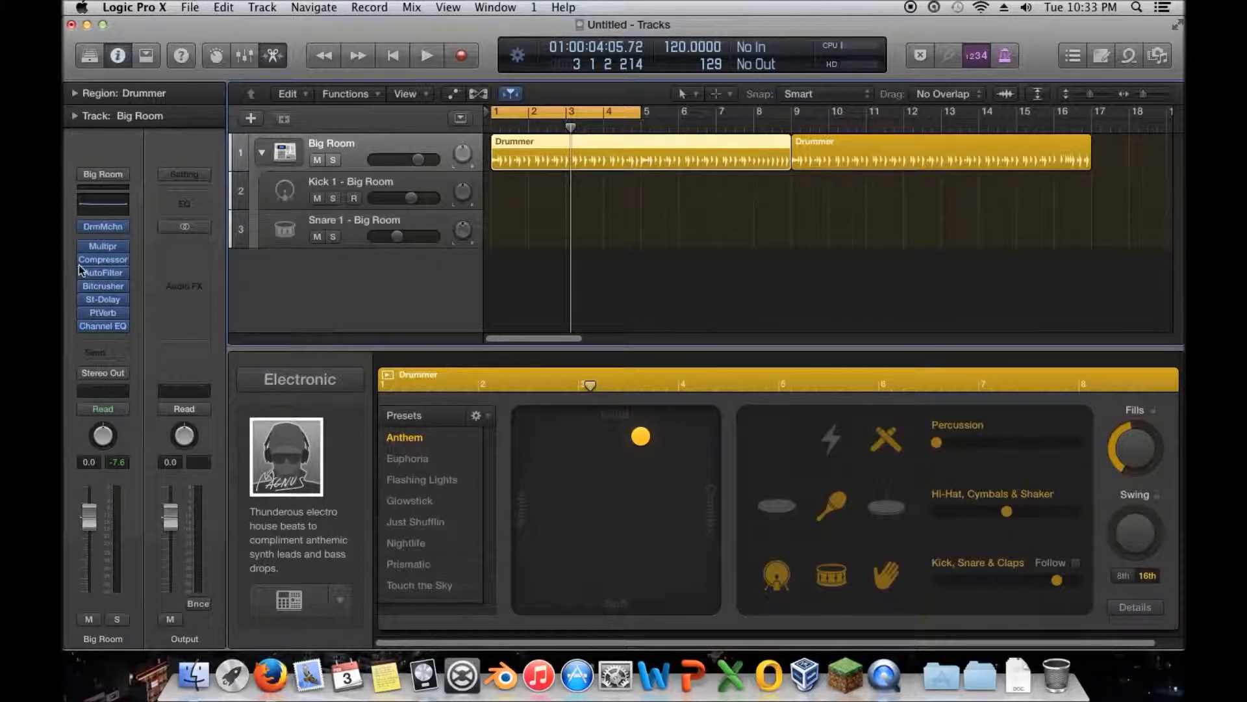
mouse_move(107, 251)
left_click(286, 189)
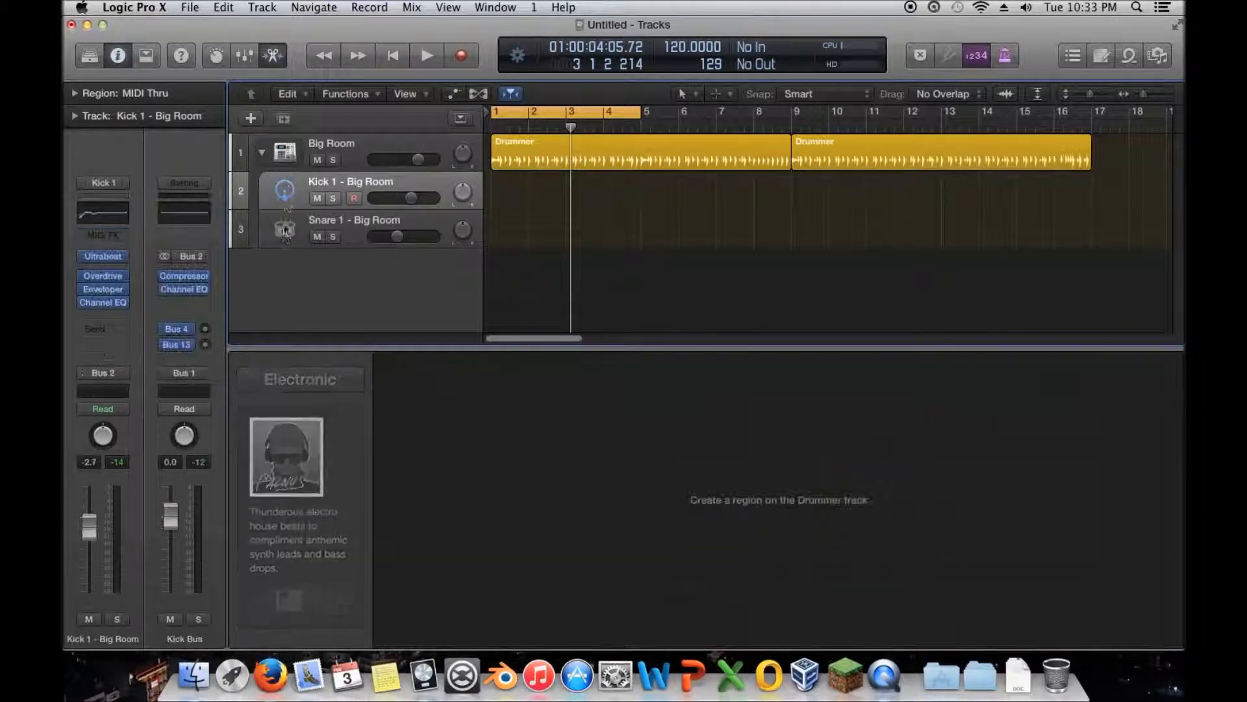
left_click(319, 142)
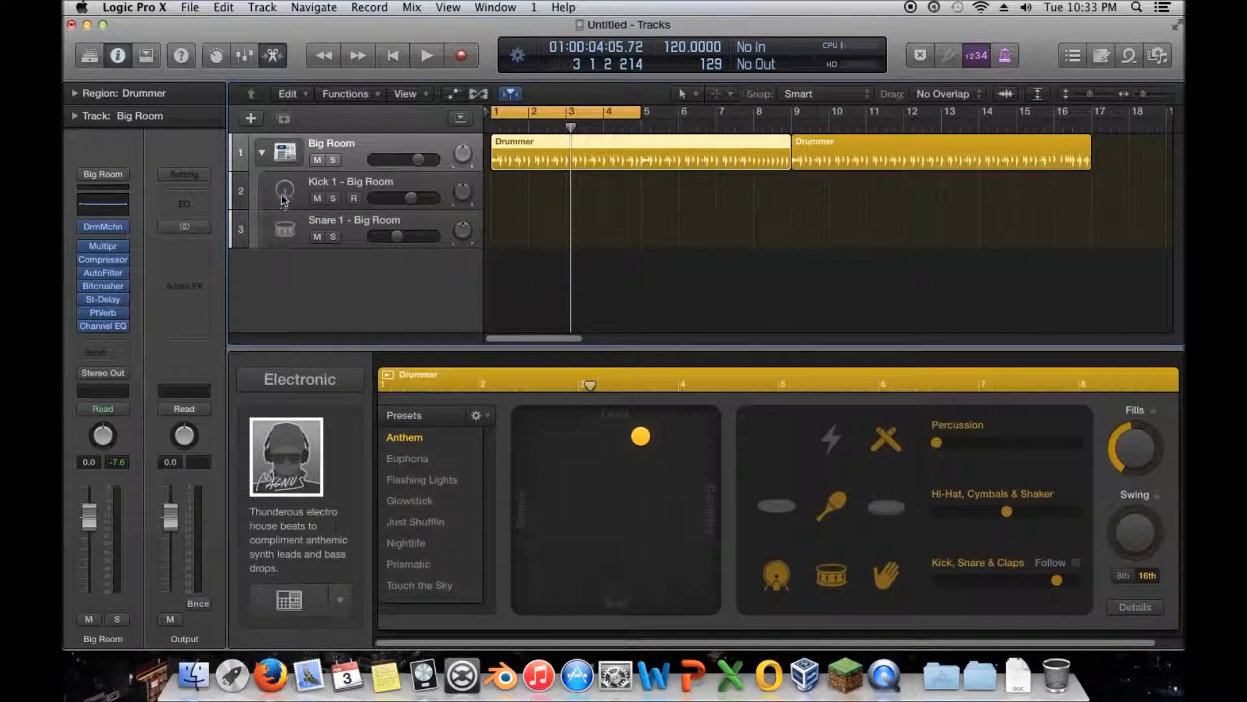
left_click(282, 196)
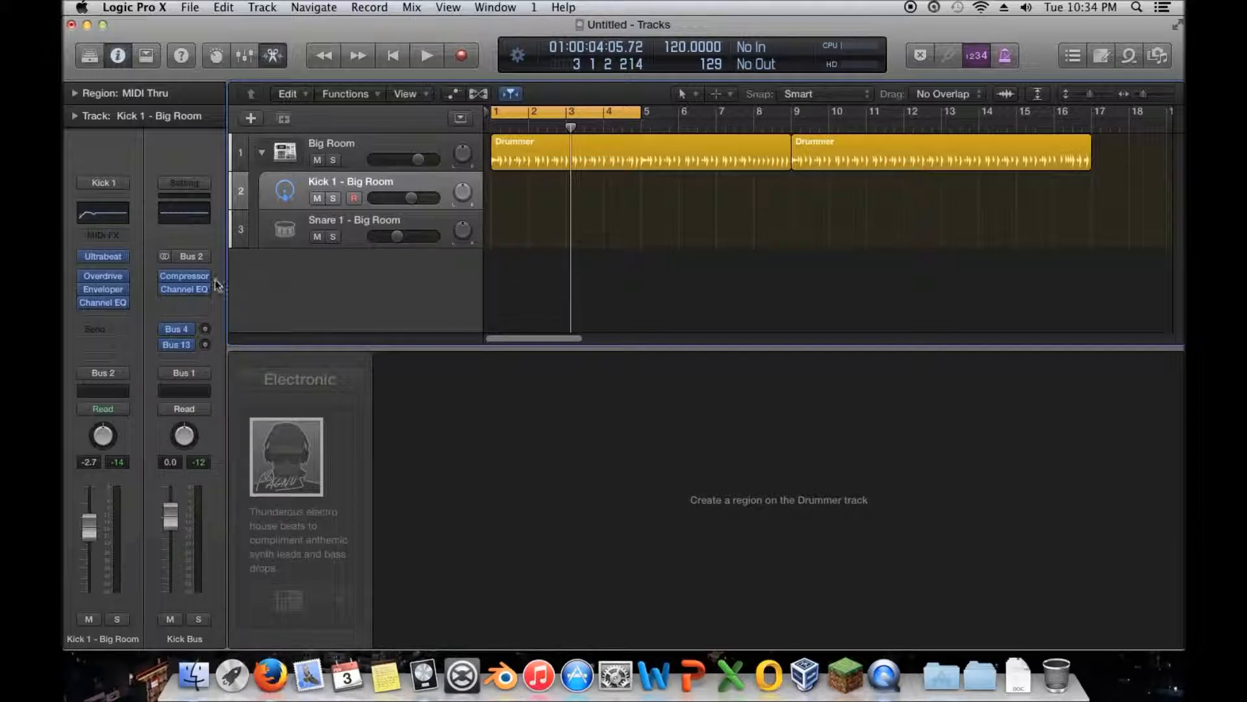
left_click(379, 55)
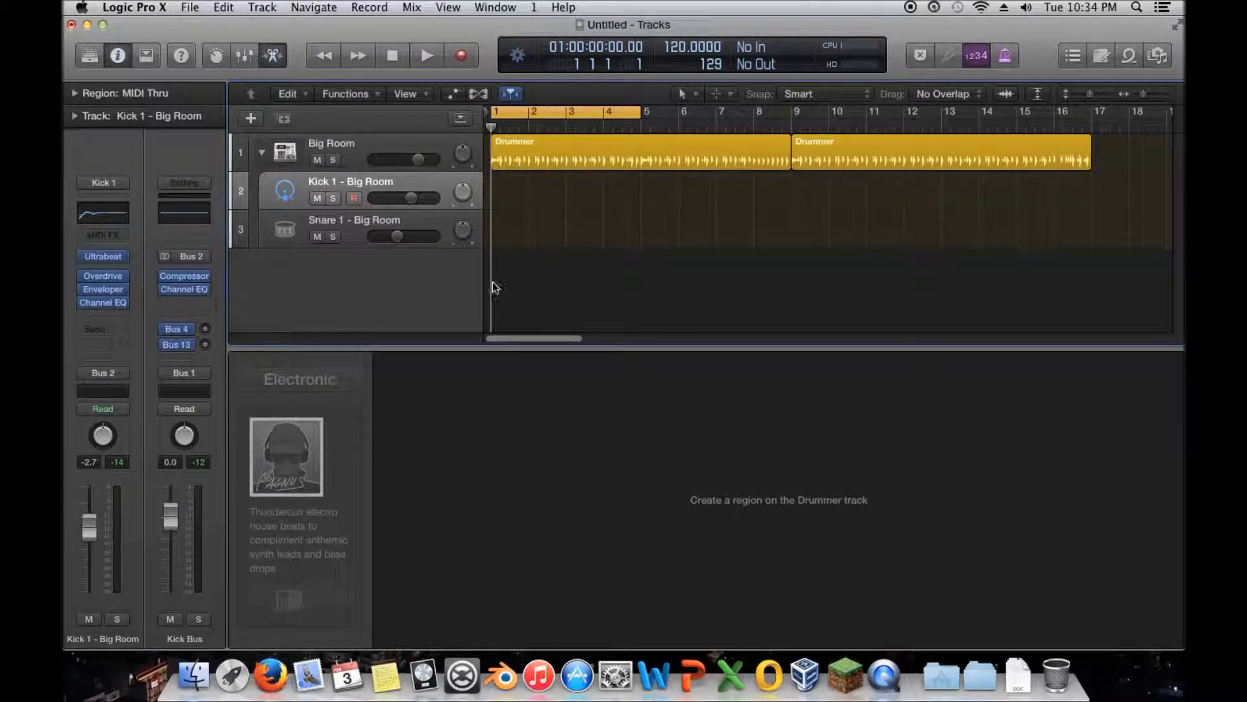
left_click(334, 145)
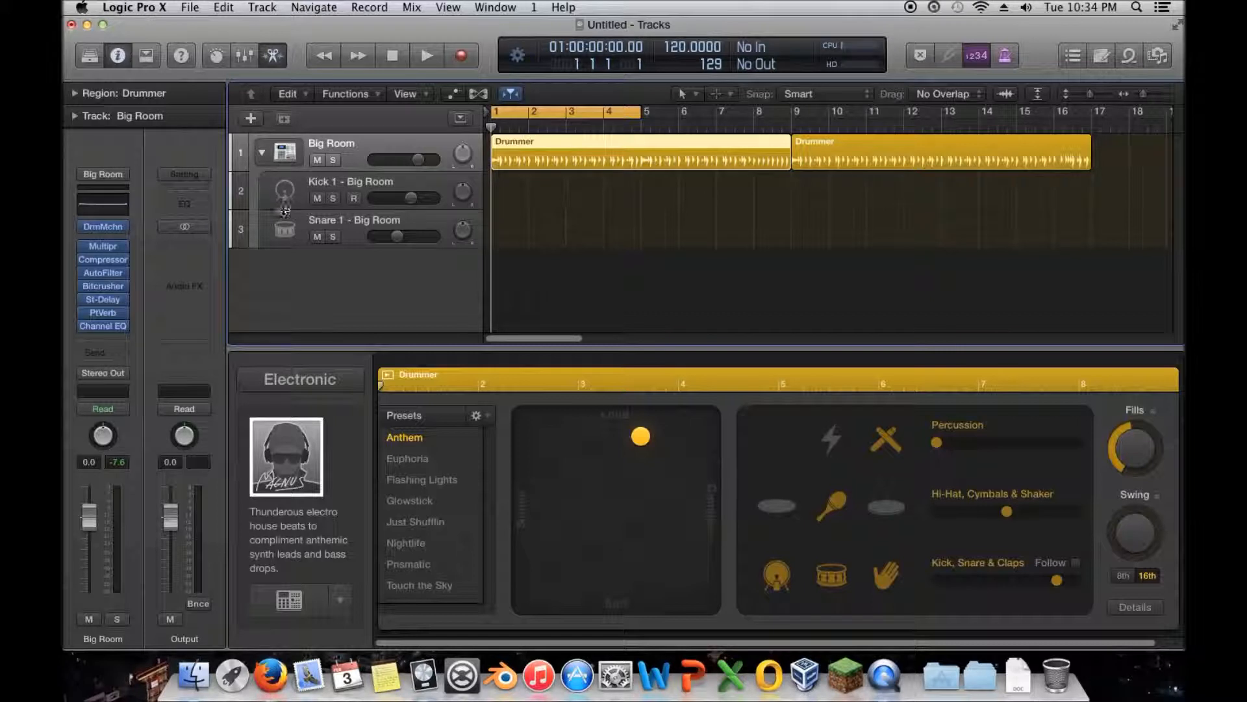
- View the Kick 1 track's channel strip, and open the Compressor on the Big Room track and reposition its window
left_click(281, 205)
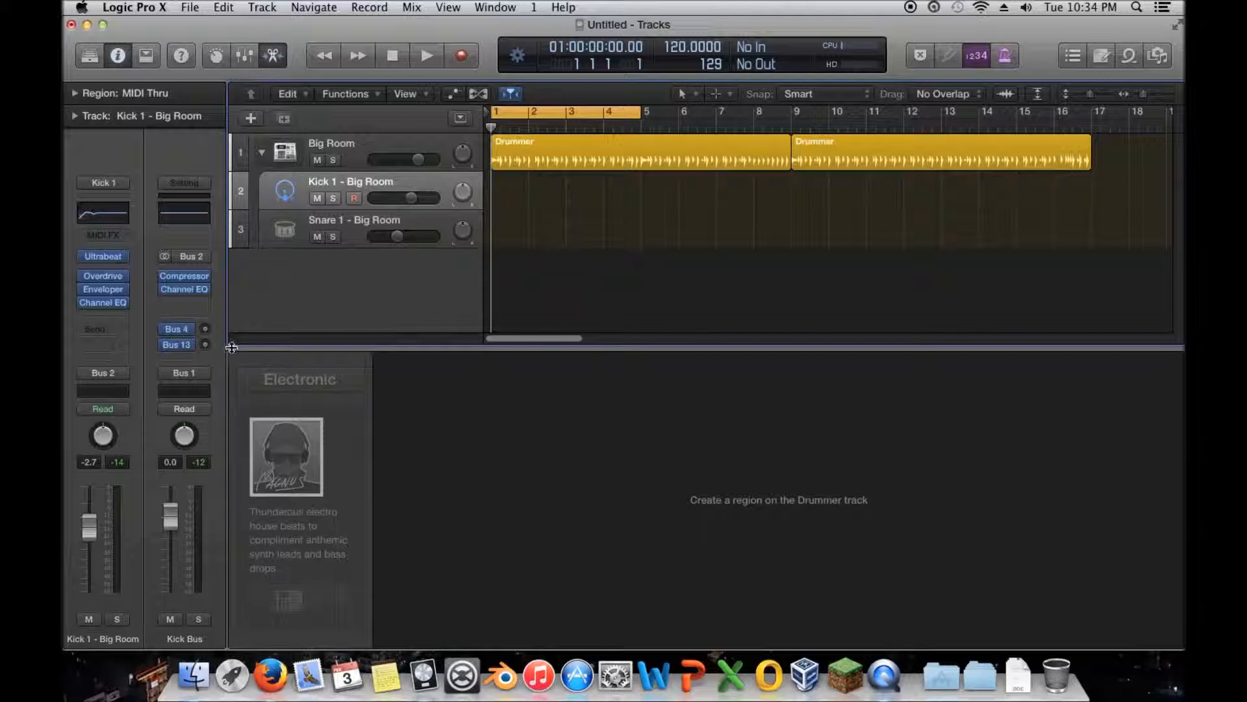
left_click(369, 150)
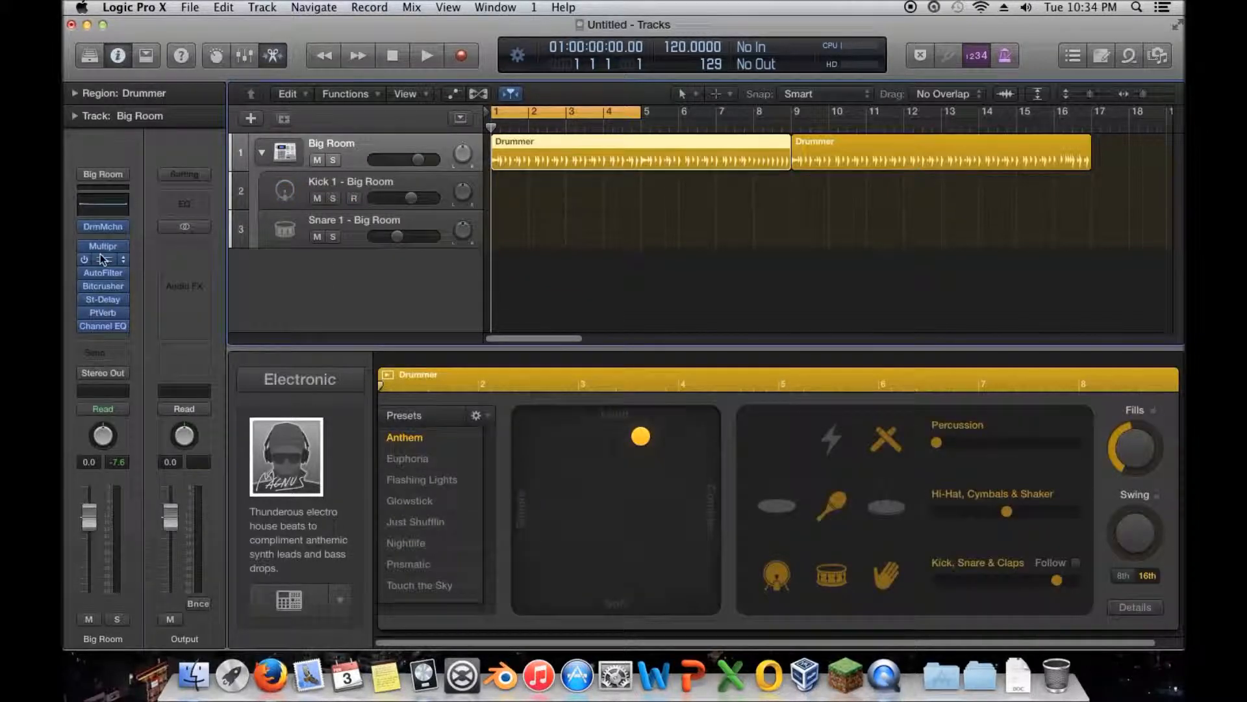
left_click(104, 260)
left_click_drag(489, 71, 571, 30)
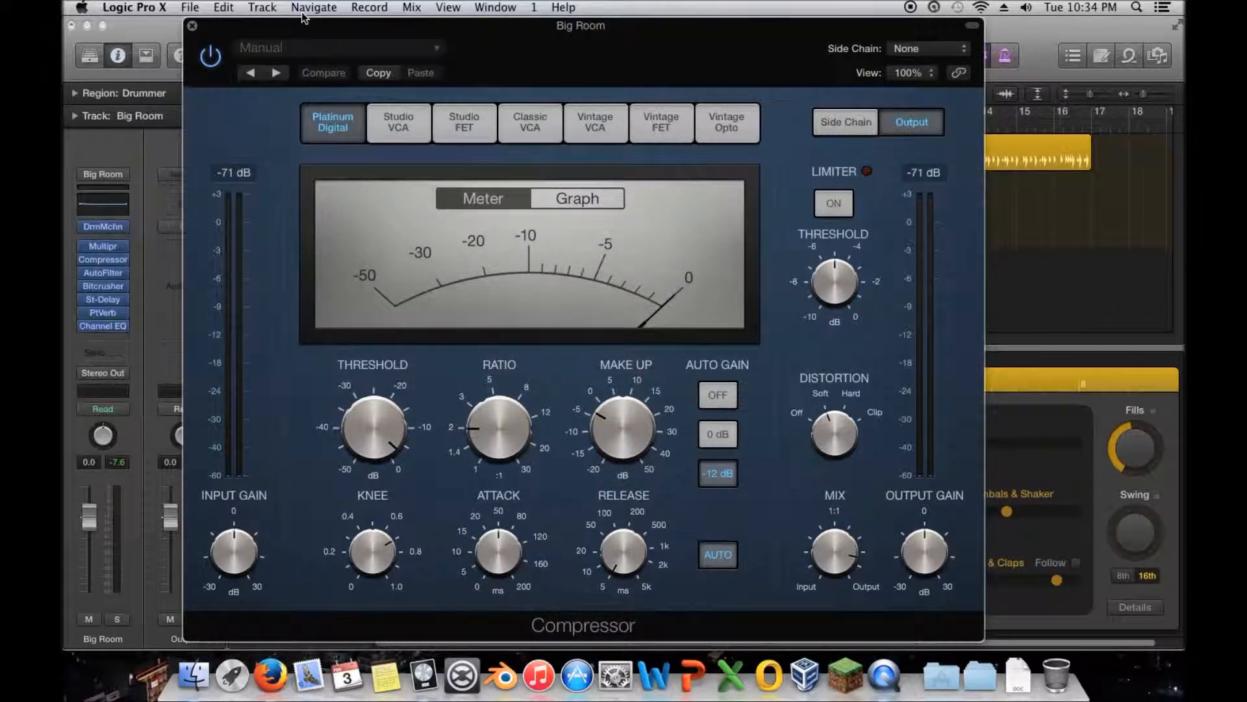
left_click_drag(269, 30, 371, 19)
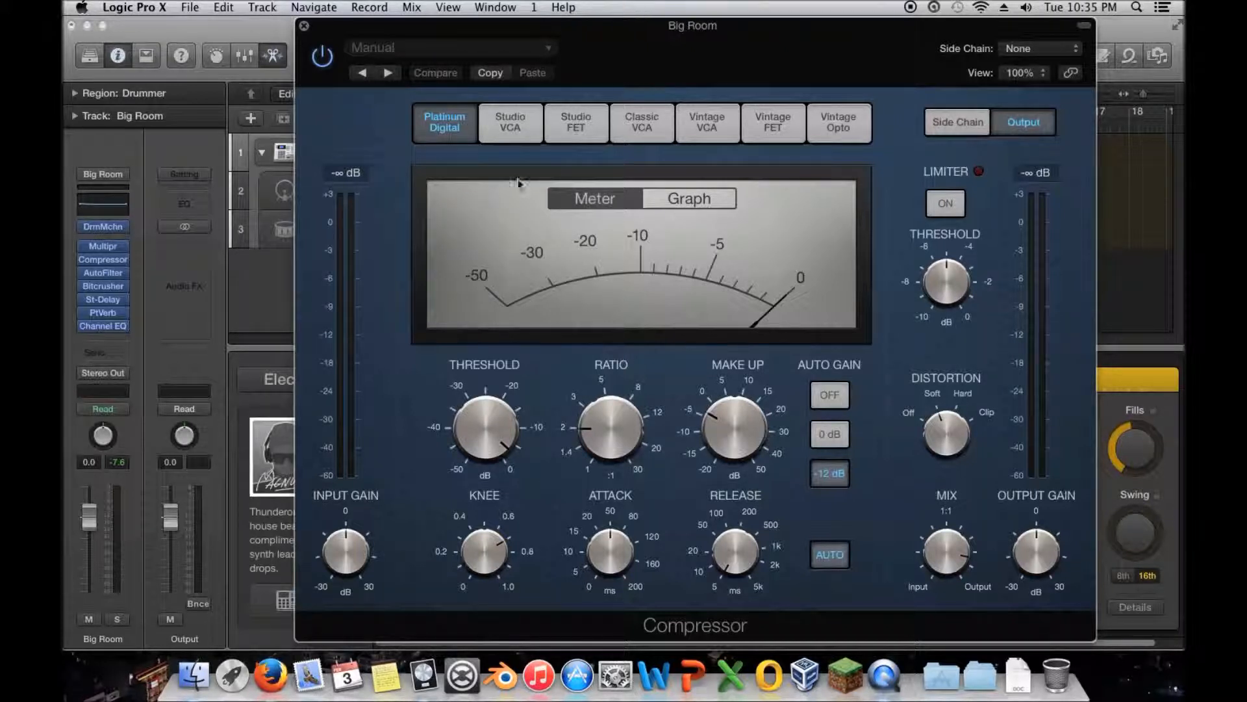
- Compare the Compressor's Meter and Graph displays with playback stopped and with the beat playing
left_click(660, 202)
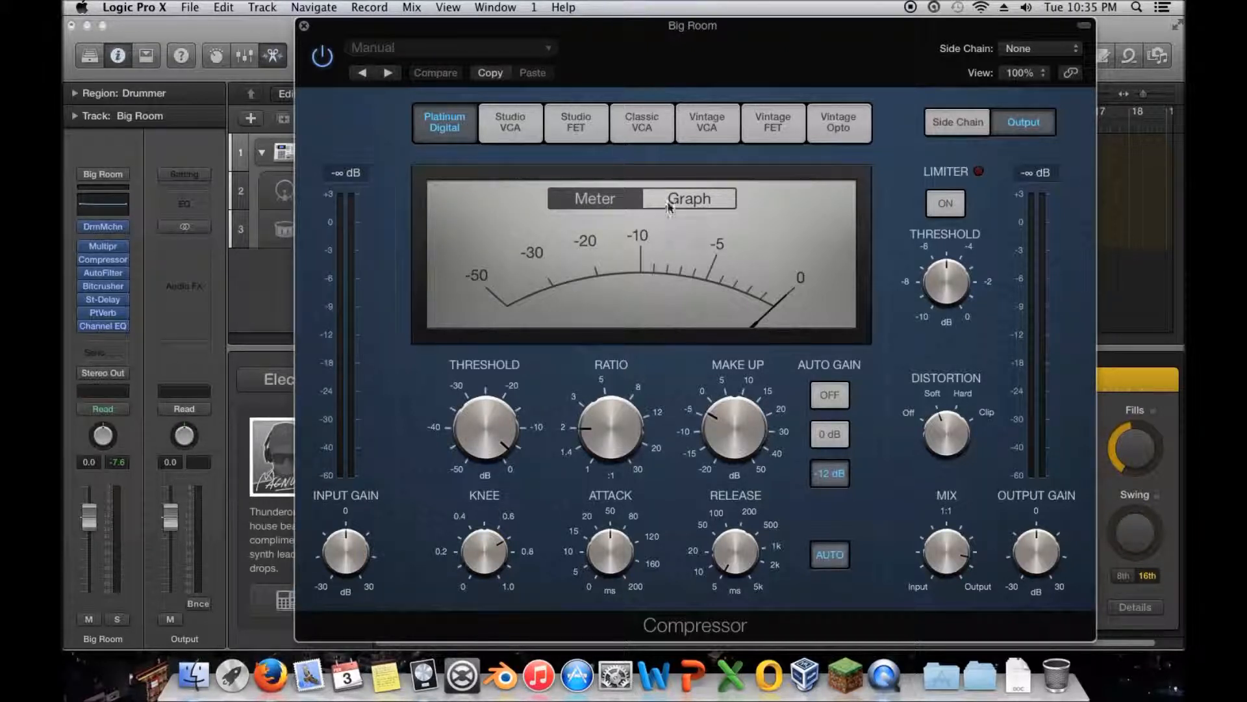
left_click(602, 202)
mouse_move(347, 39)
left_mouse_down()
mouse_move(520, 39)
mouse_move(349, 37)
left_mouse_up()
left_click(430, 56)
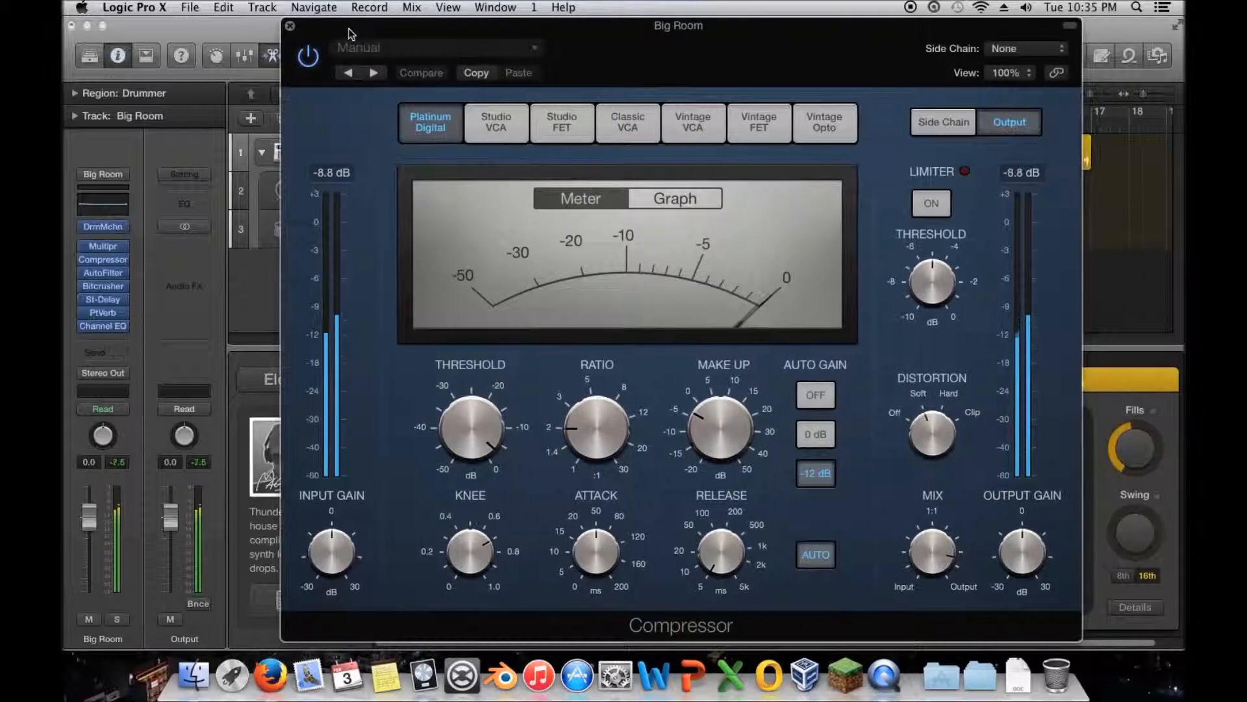
left_click(672, 200)
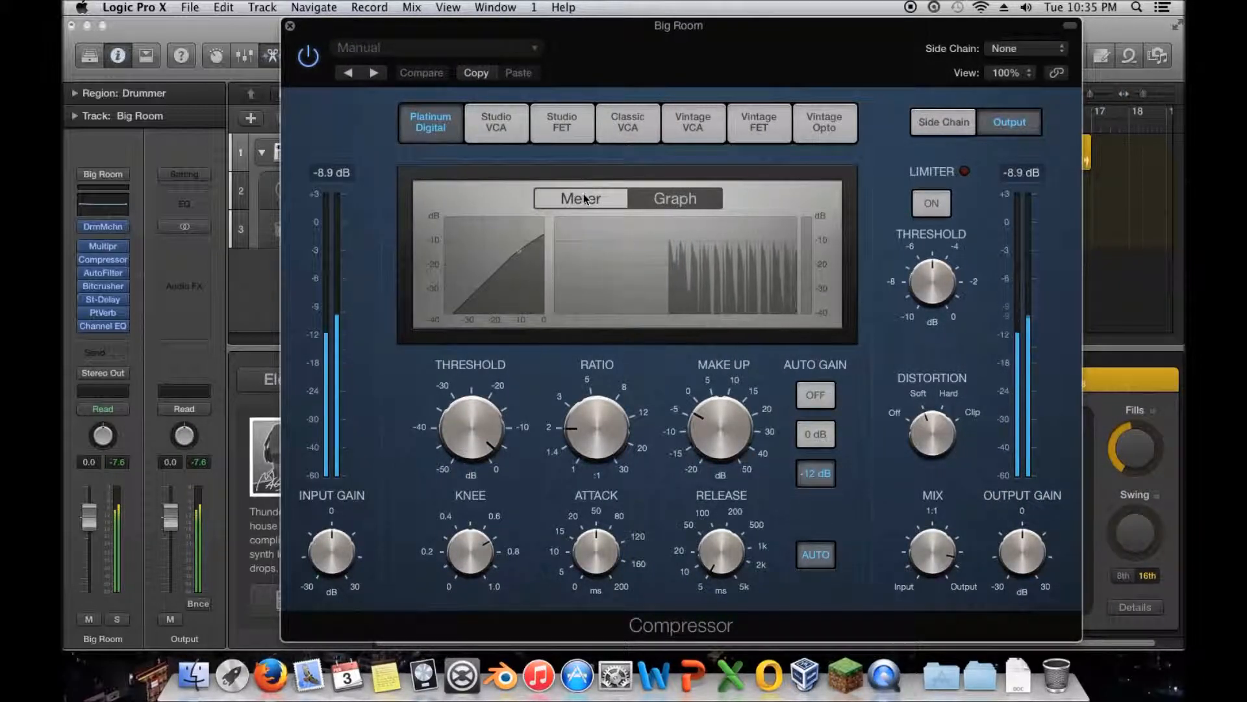
left_click(606, 200)
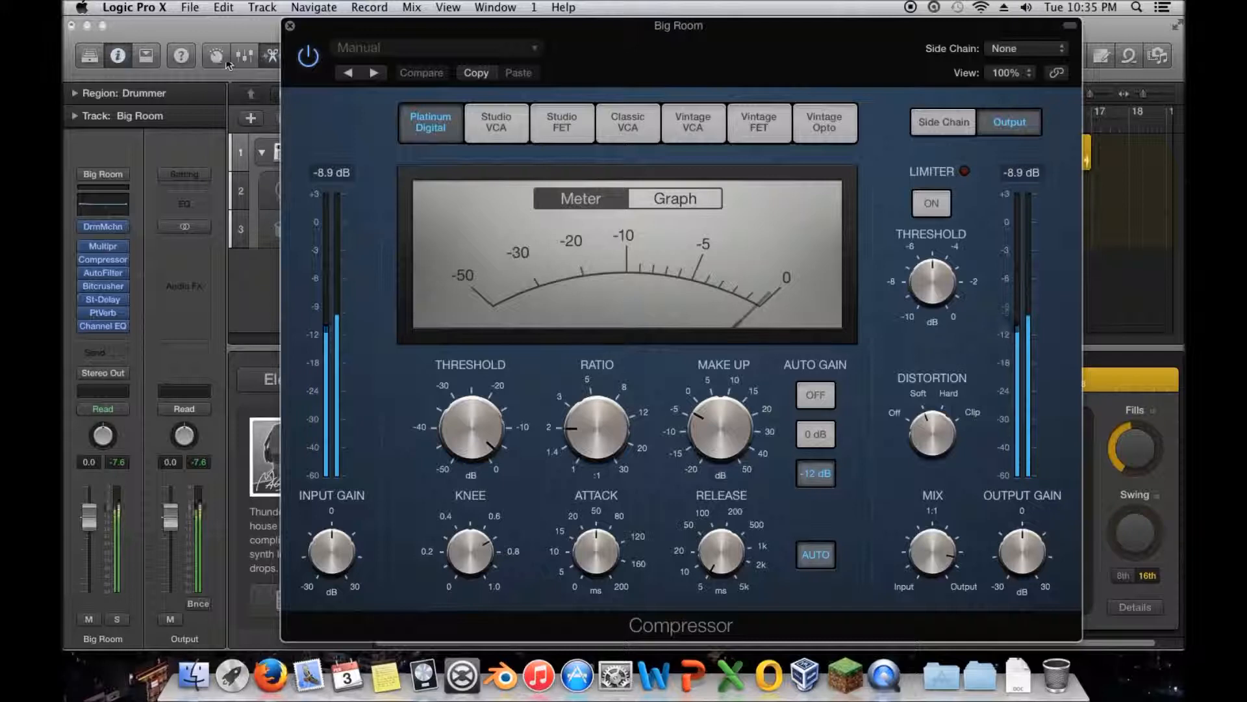
left_click_drag(308, 52, 425, 28)
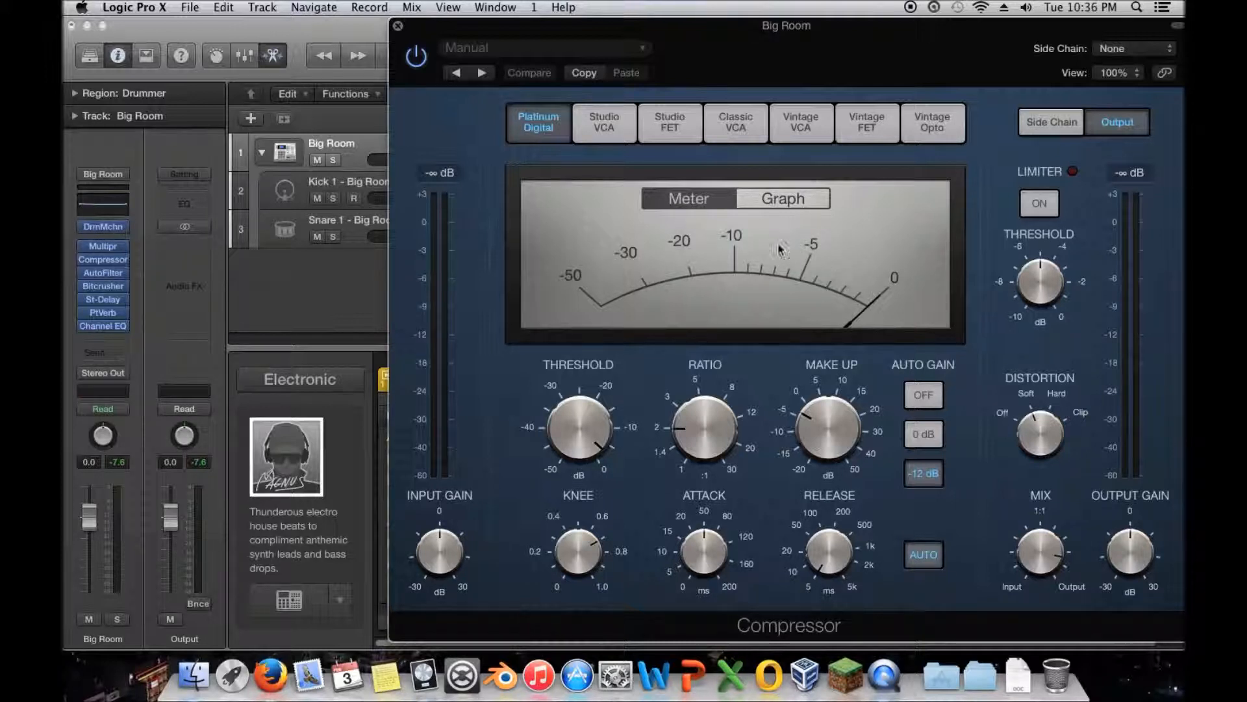
left_click_drag(599, 21, 450, 14)
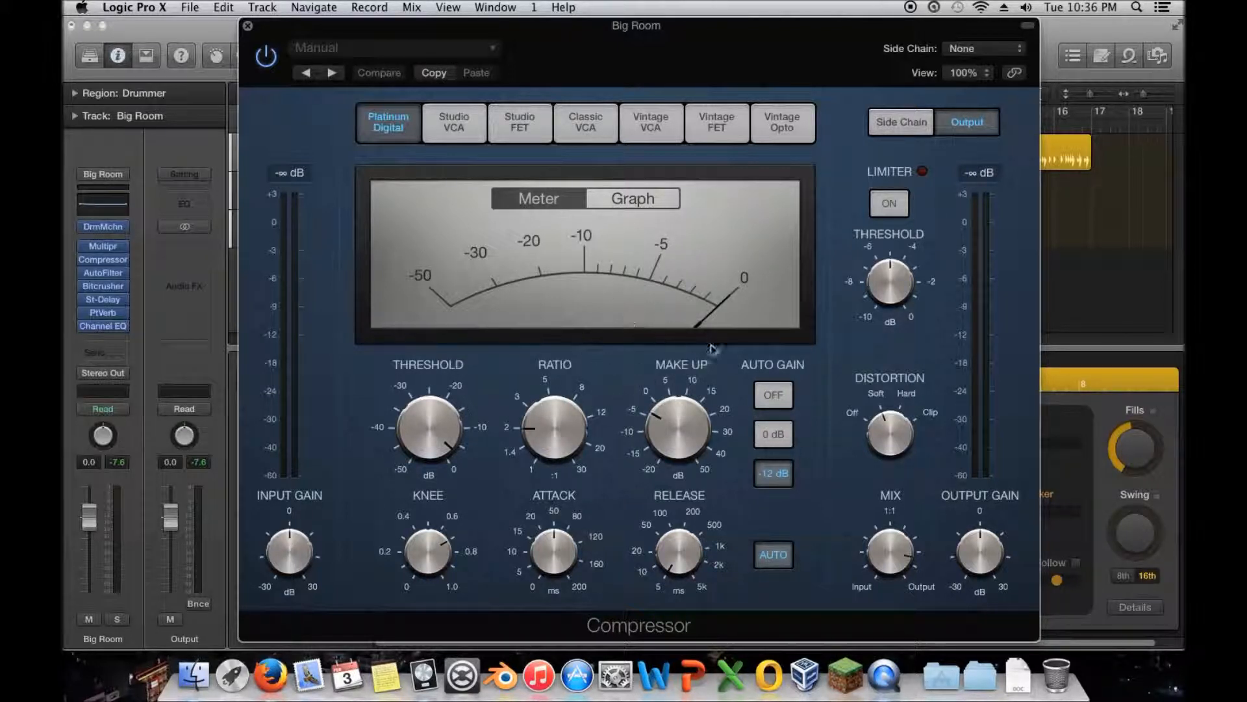
mouse_move(681, 413)
left_click_drag(498, 25, 534, 24)
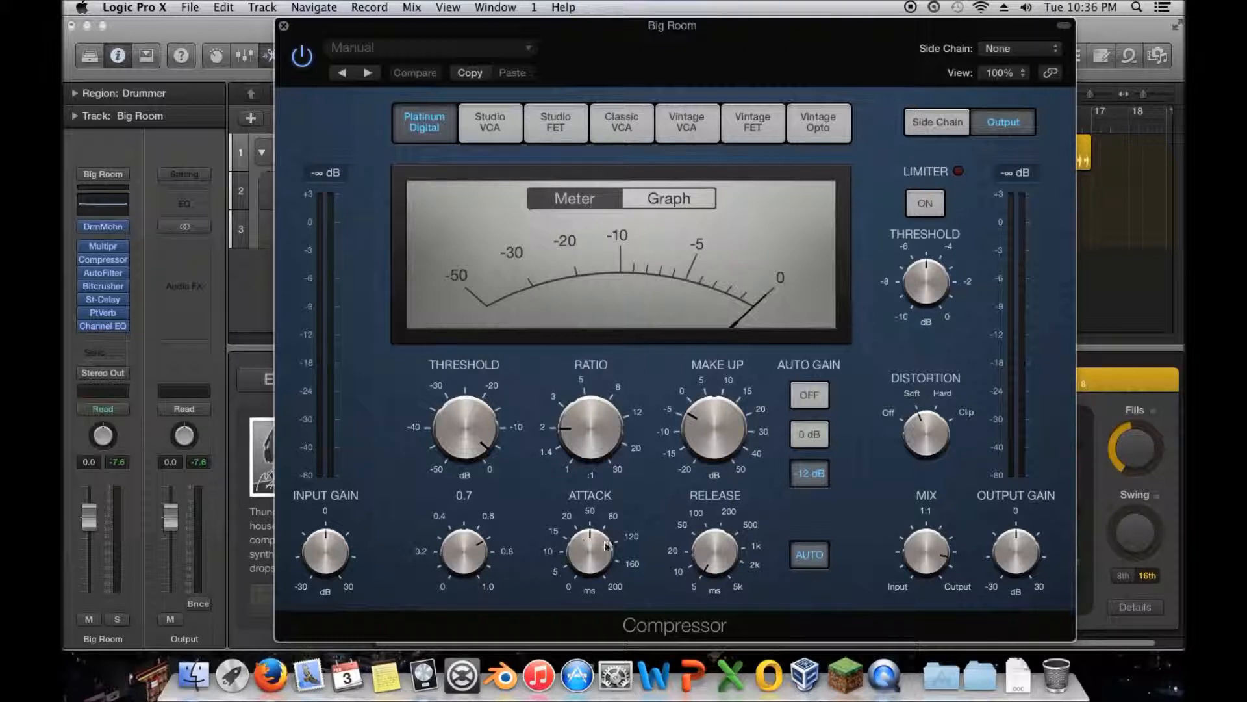
- Show the Compressor's Graph display and lower the threshold to -20 dB with Auto Gain off
left_click(671, 198)
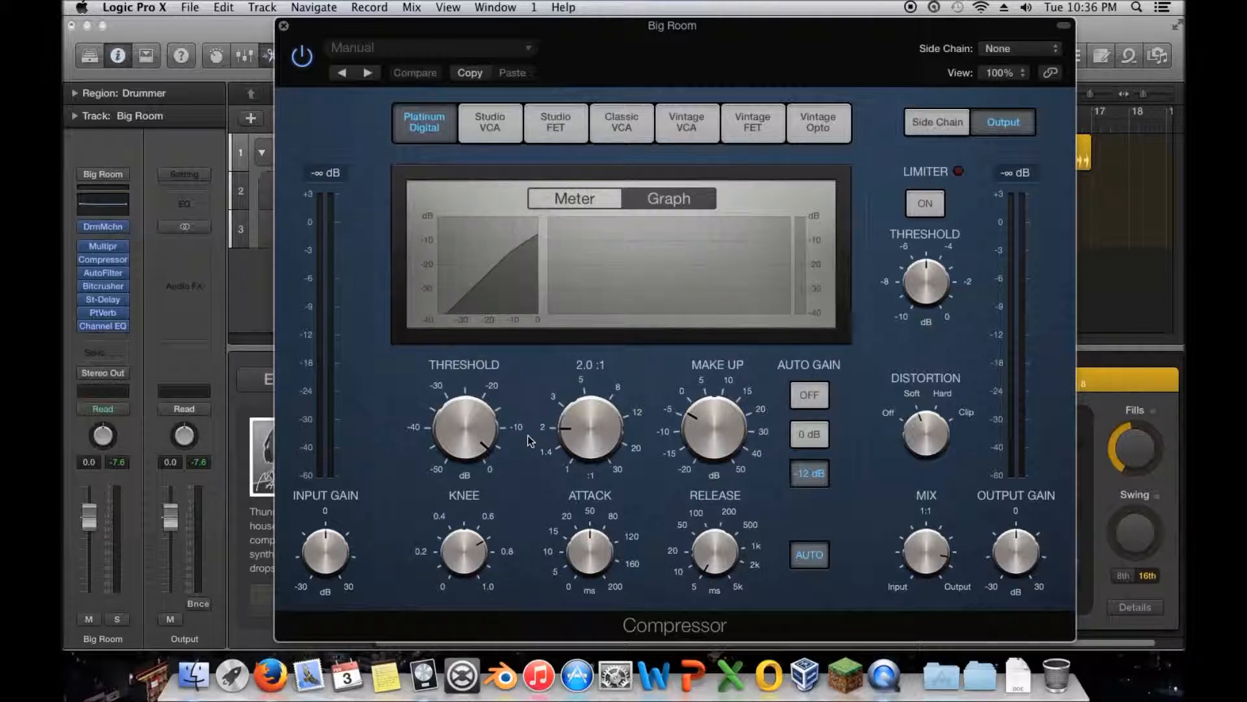
left_click_drag(473, 436, 467, 432)
left_click(809, 394)
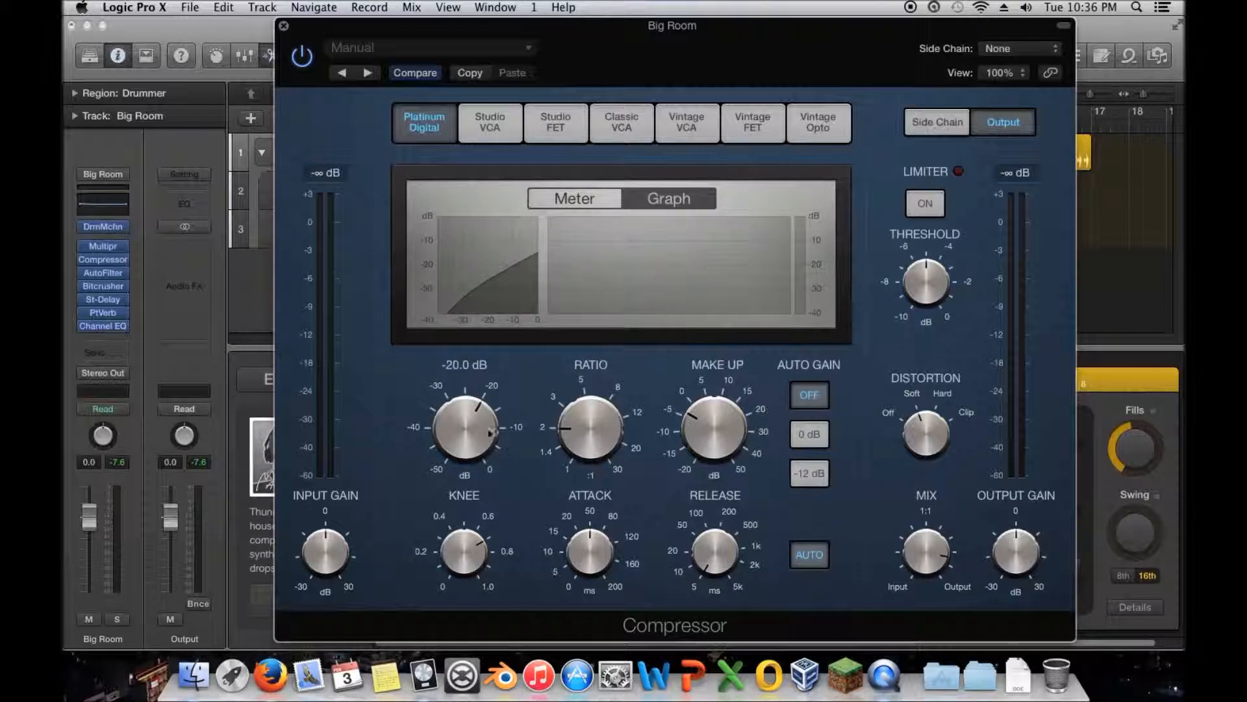
- Reshape the compression curve by raising the make-up gain and ratio, setting the knee to 1.0, and slightly lowering the threshold
left_click_drag(714, 440, 713, 392)
mouse_move(456, 456)
left_mouse_down()
mouse_move(458, 384)
mouse_move(458, 495)
mouse_move(460, 424)
mouse_move(462, 450)
left_mouse_up()
mouse_move(570, 400)
left_mouse_down()
mouse_move(601, 406)
mouse_move(591, 386)
mouse_move(567, 437)
mouse_move(567, 380)
left_mouse_up()
left_click_drag(463, 542, 460, 500)
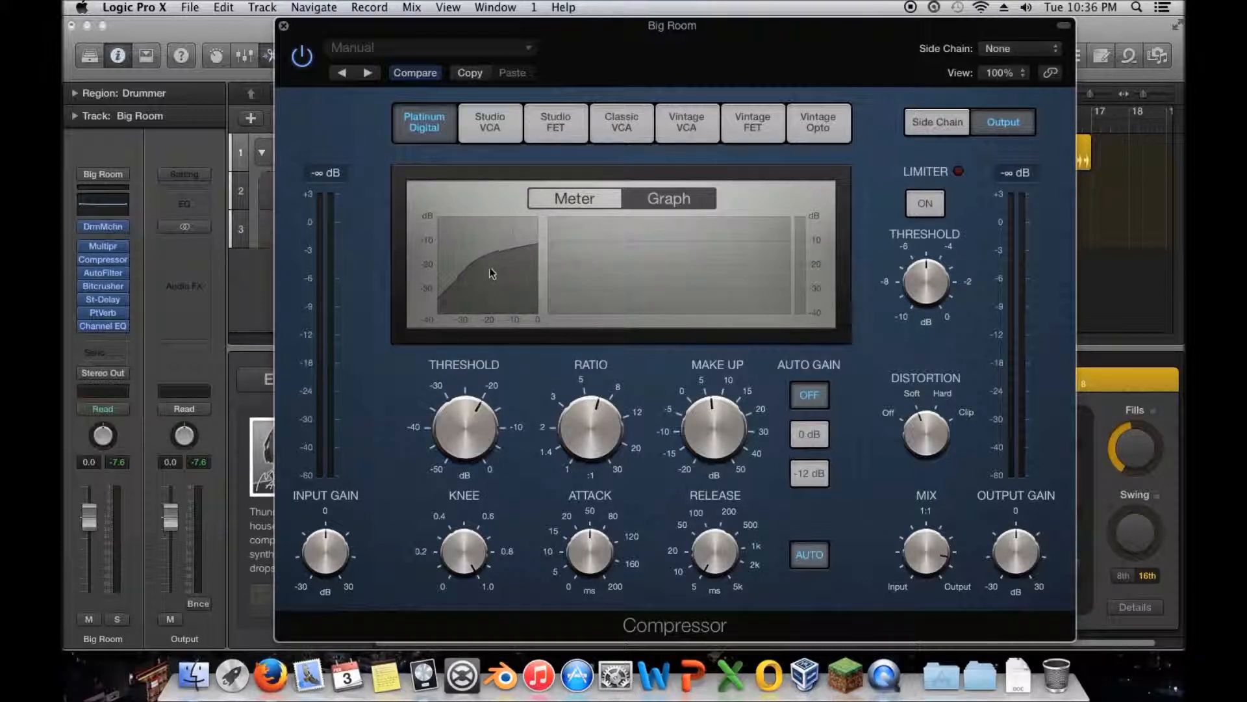
mouse_move(473, 421)
left_mouse_down()
mouse_move(462, 455)
mouse_move(464, 406)
mouse_move(466, 437)
left_mouse_up()
left_click_drag(595, 425, 593, 440)
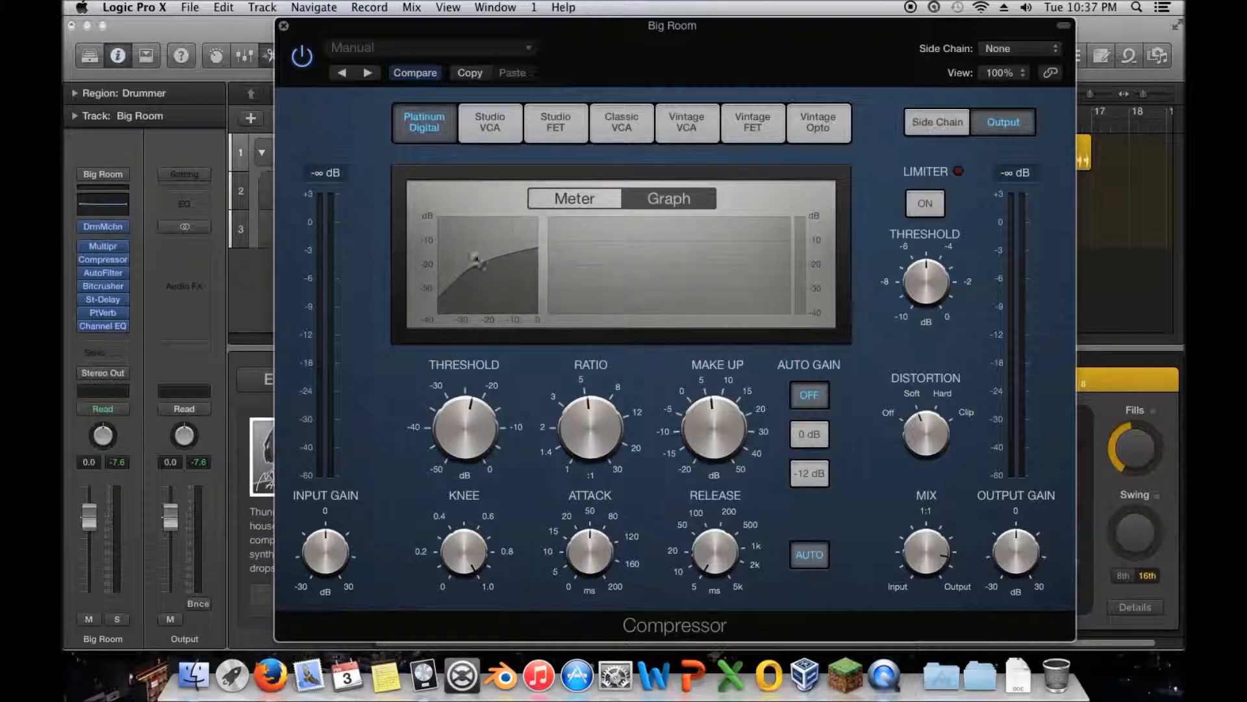
- Play the beat through the Compressor and watch the gain reduction in the Graph display
left_click_drag(367, 27, 281, 35)
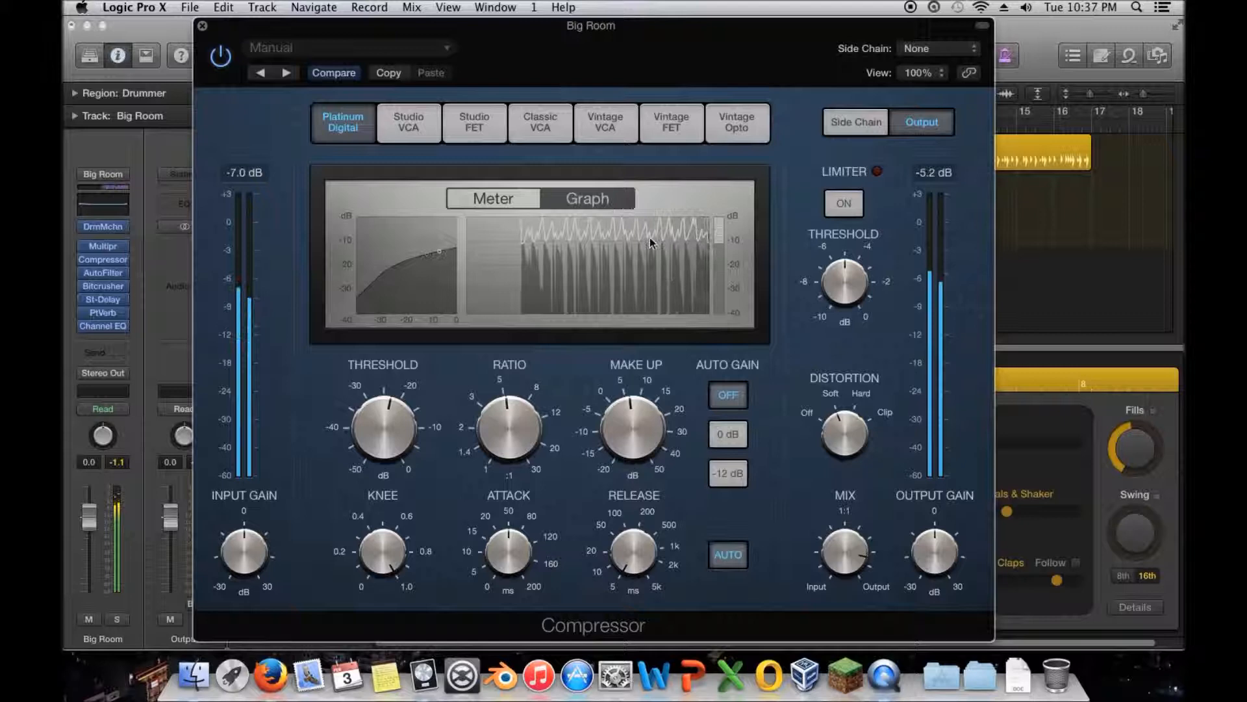
left_click_drag(297, 34, 475, 36)
left_click(415, 43)
left_click(414, 39)
left_click_drag(378, 48, 244, 48)
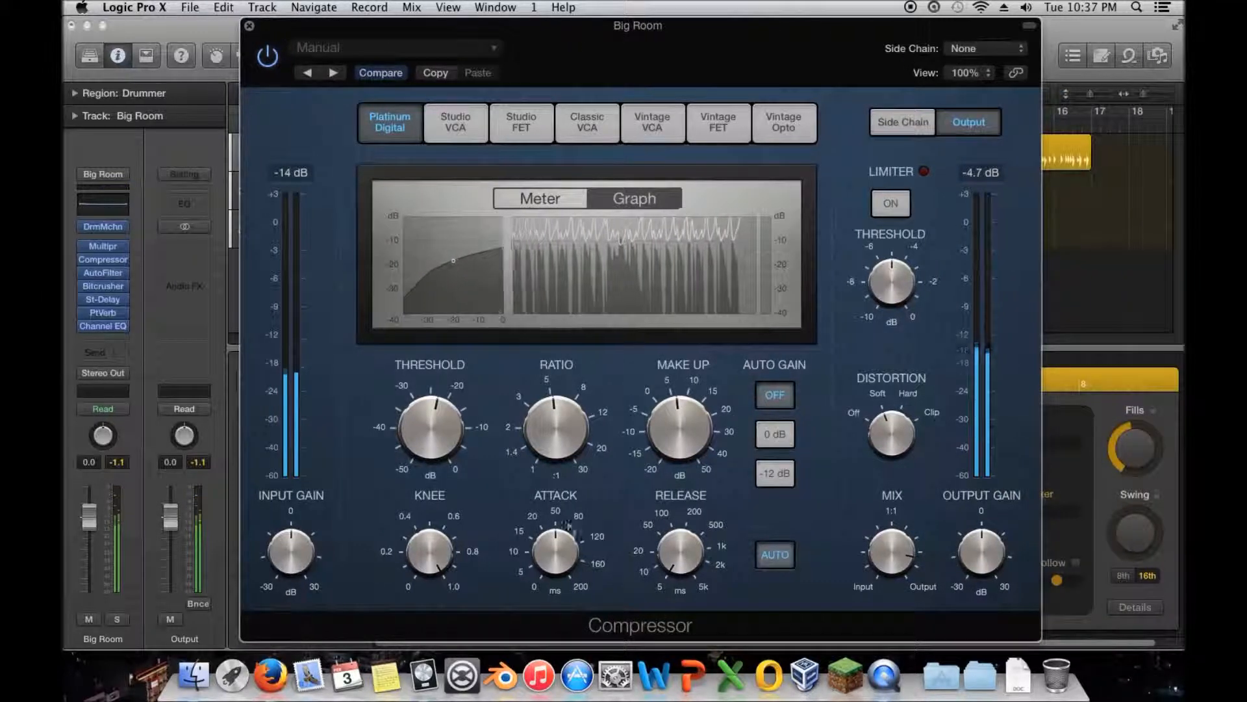
- Shrink the Compressor window to about 62% and restore its view to 100%
mouse_move(484, 438)
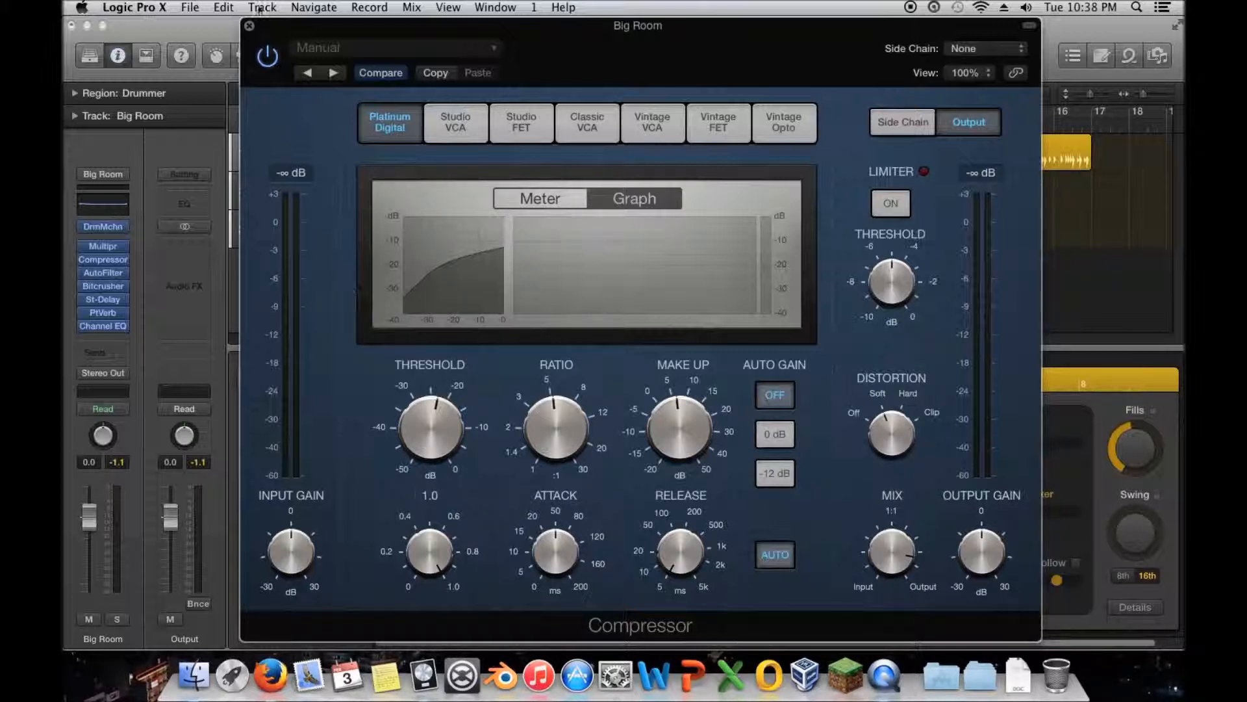
left_click_drag(491, 26, 464, 21)
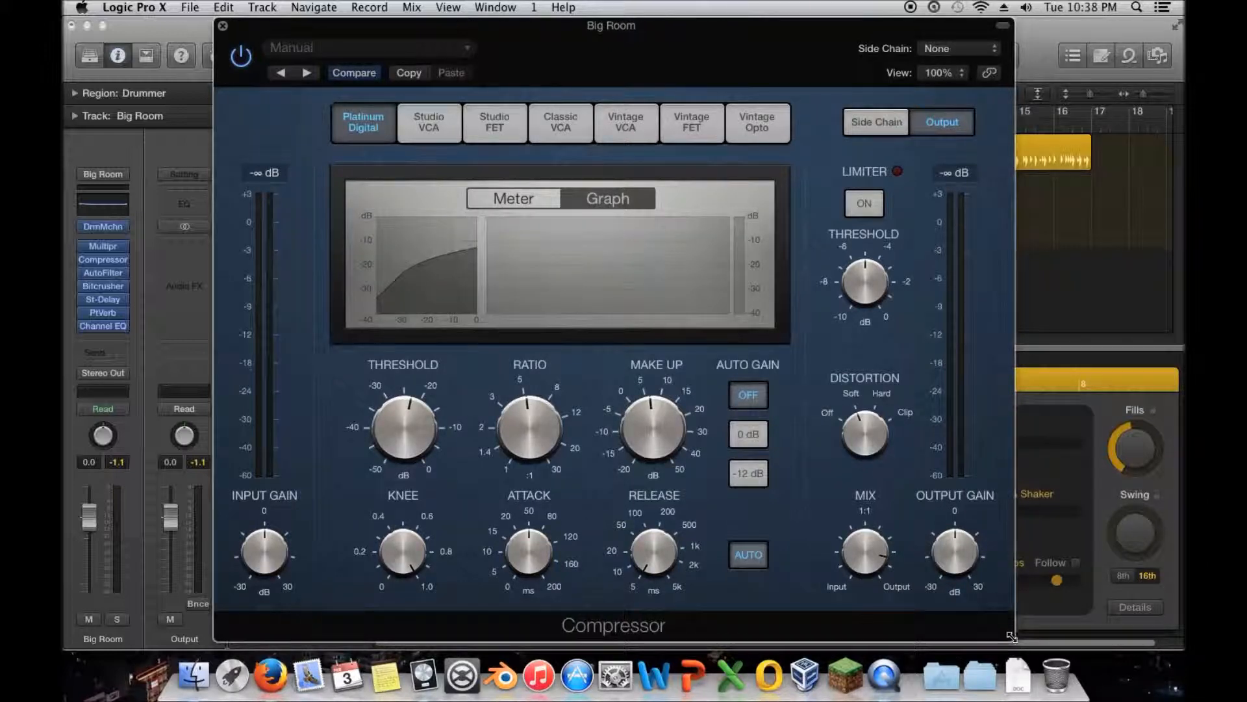
left_click_drag(1011, 636, 706, 354)
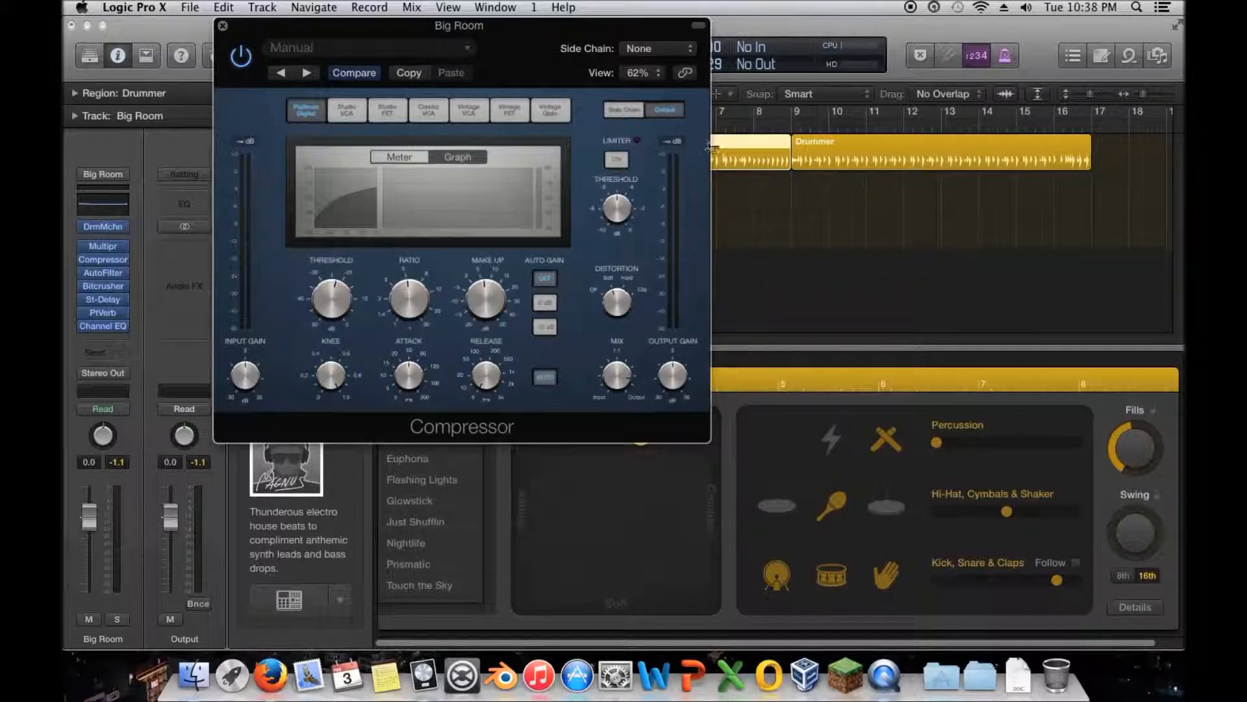
left_click(650, 73)
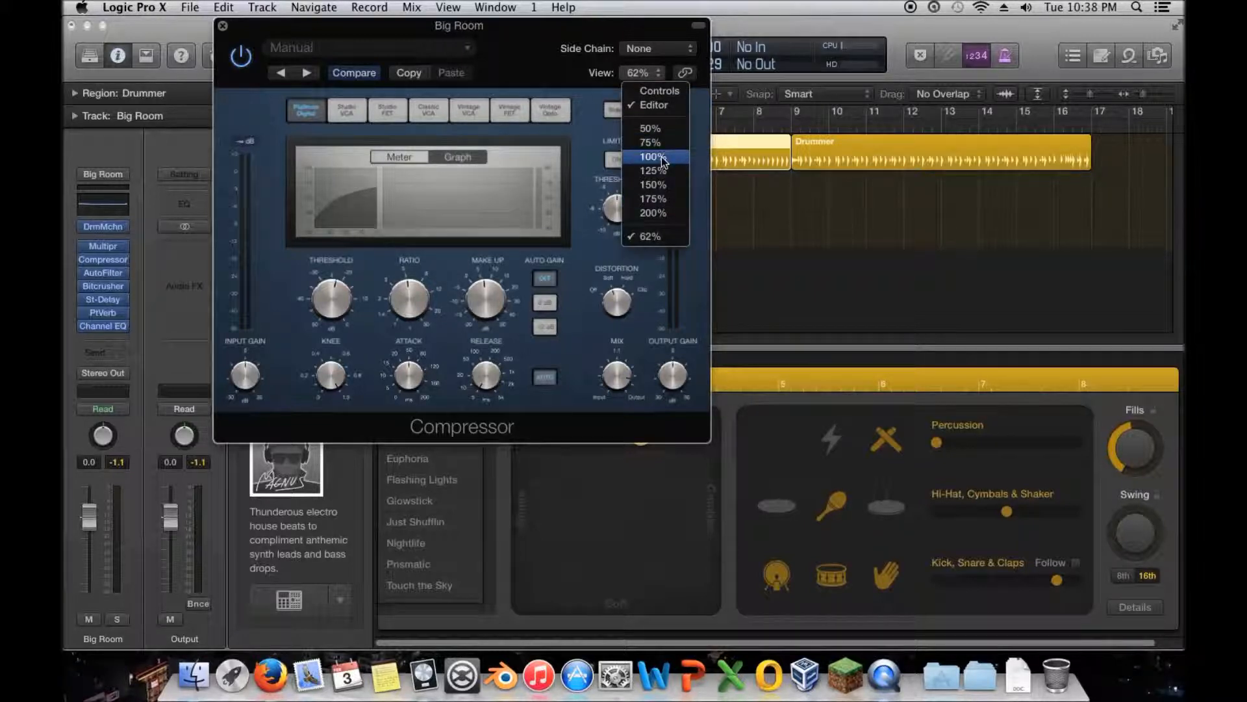
left_click(760, 361)
- Shrink the Compressor window to 50%, and set the ratio to 3.9:1 and the make-up gain to 8.0 dB
left_click_drag(1013, 640, 494, 244)
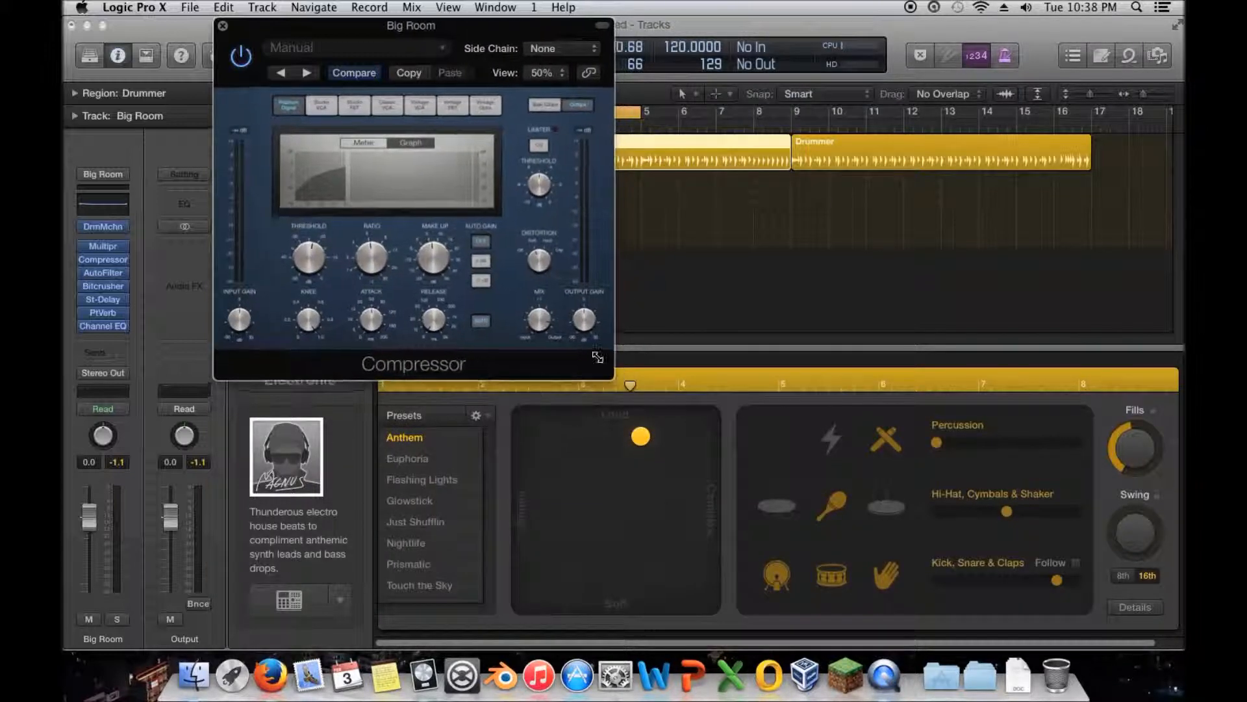
left_click_drag(395, 28, 708, 67)
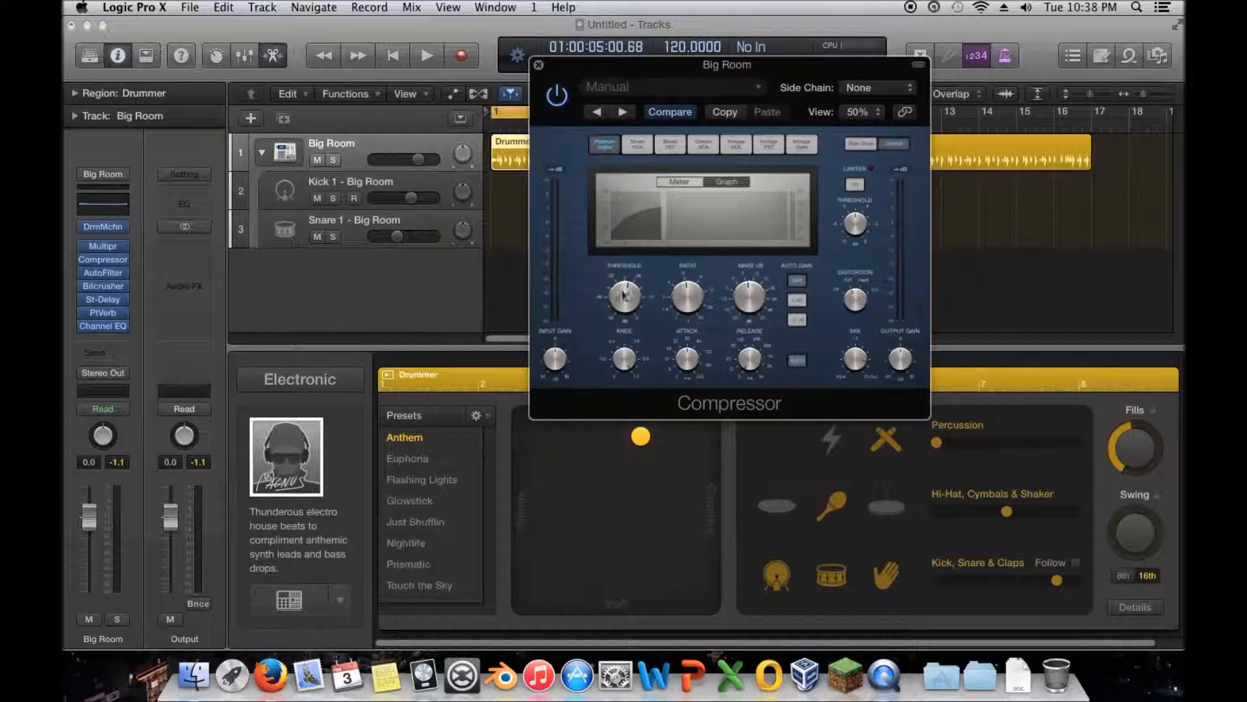
left_click_drag(622, 297, 752, 288)
- Enlarge the Compressor window to 66% and reset its view size to 100%
left_click_drag(924, 418, 1056, 501)
left_click(987, 112)
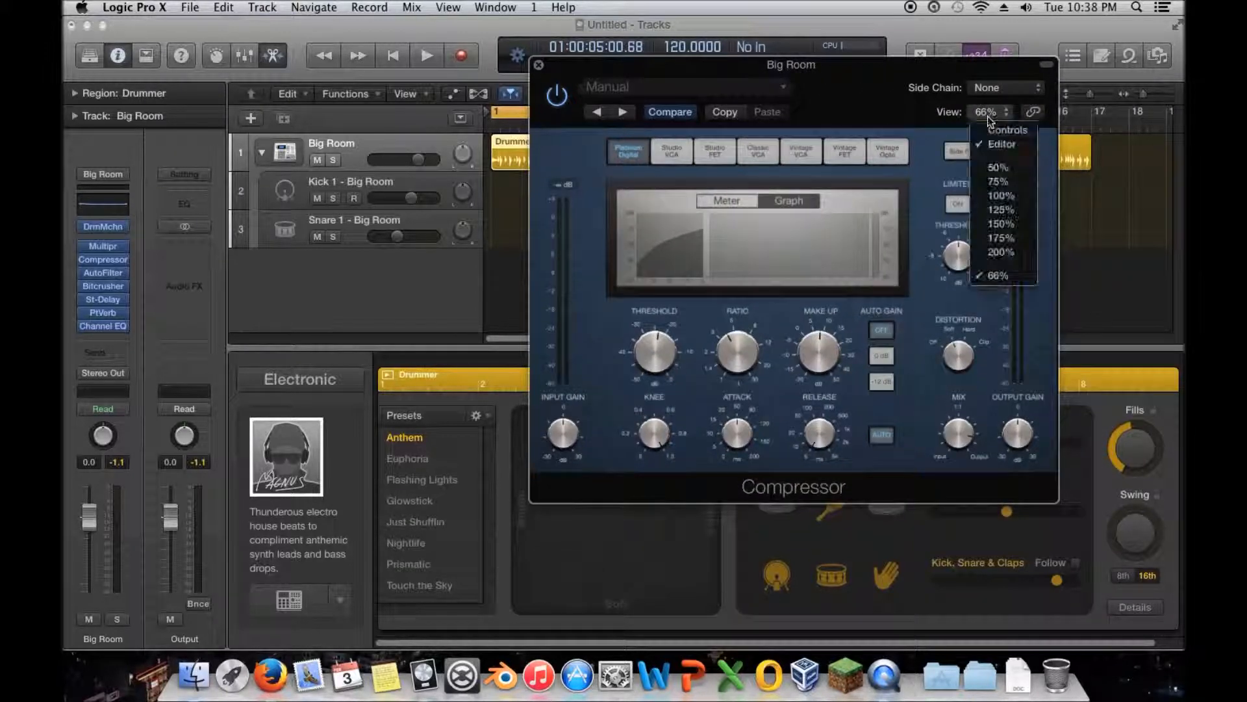
left_click(1007, 195)
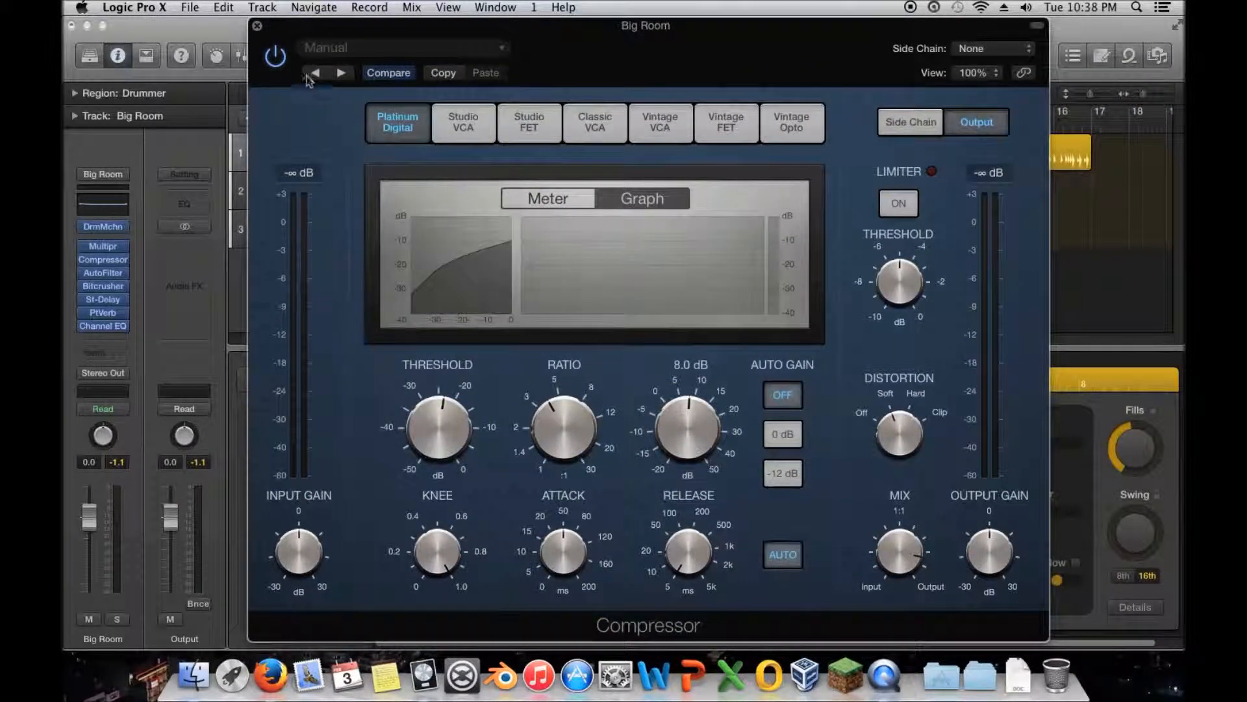
- Review the Compressor's limiter, release and ratio controls against the compression curve, and close the plug-in window
mouse_move(911, 262)
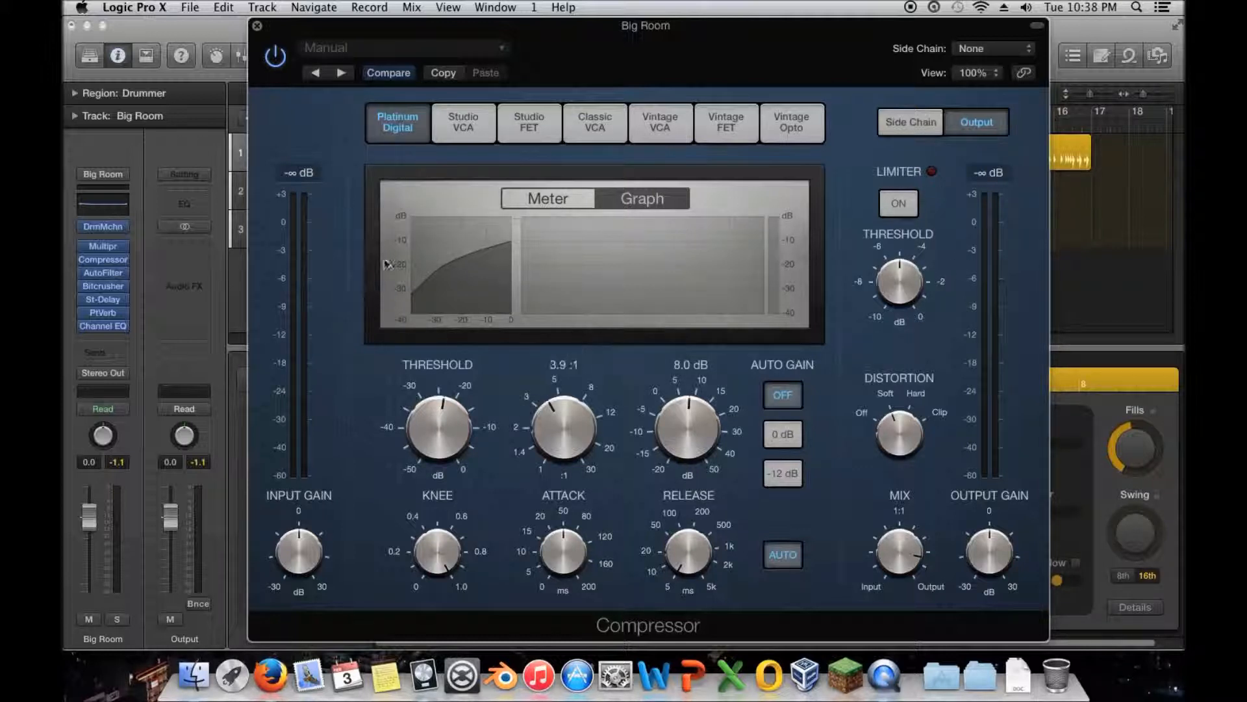
mouse_move(692, 528)
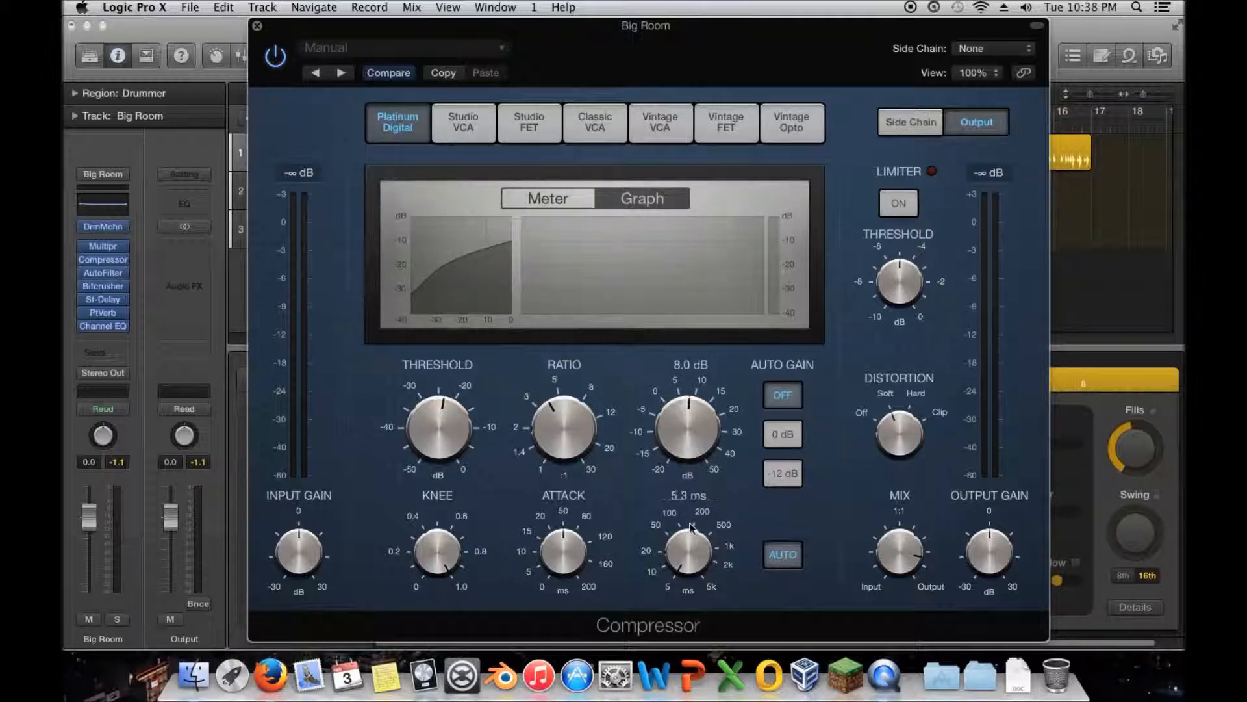
mouse_move(556, 451)
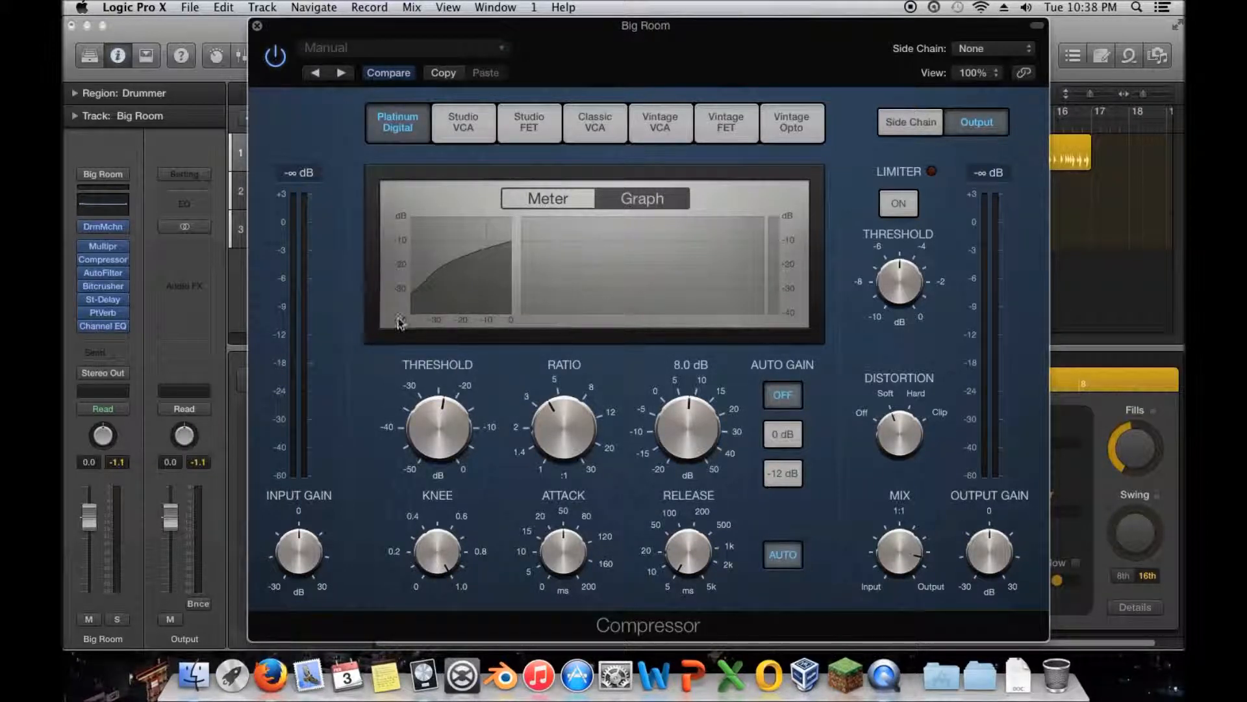
mouse_move(556, 430)
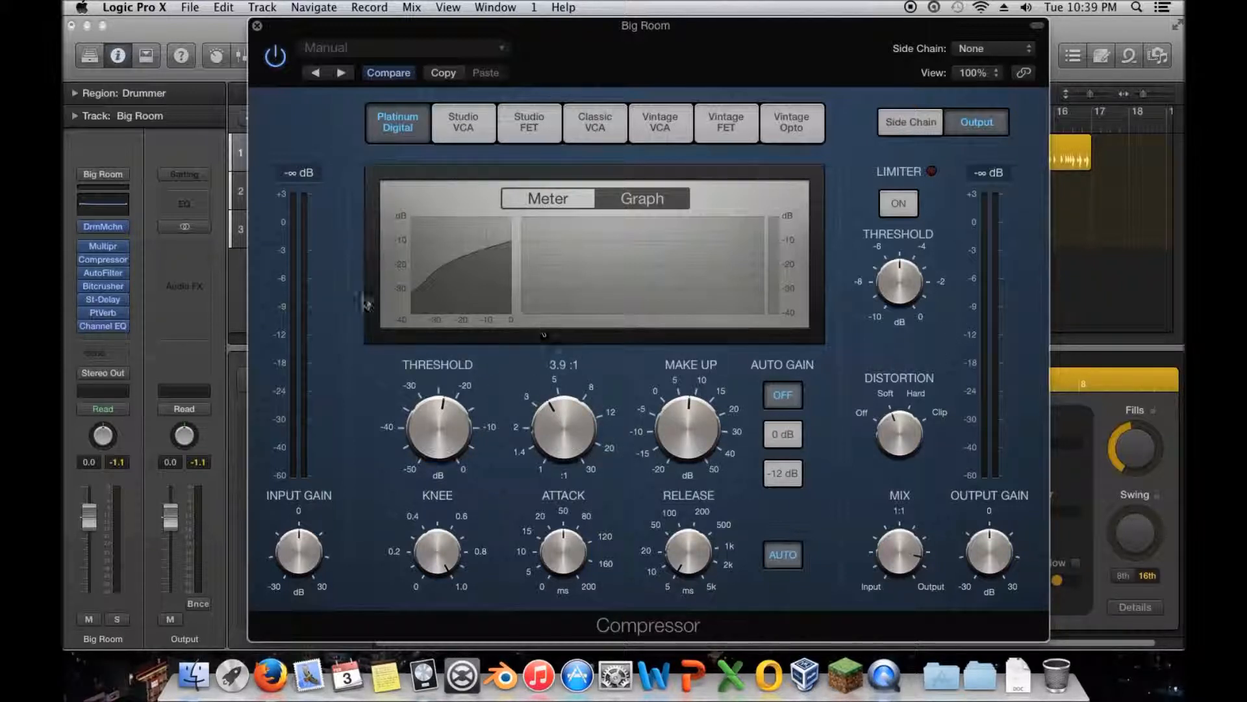
left_click(257, 26)
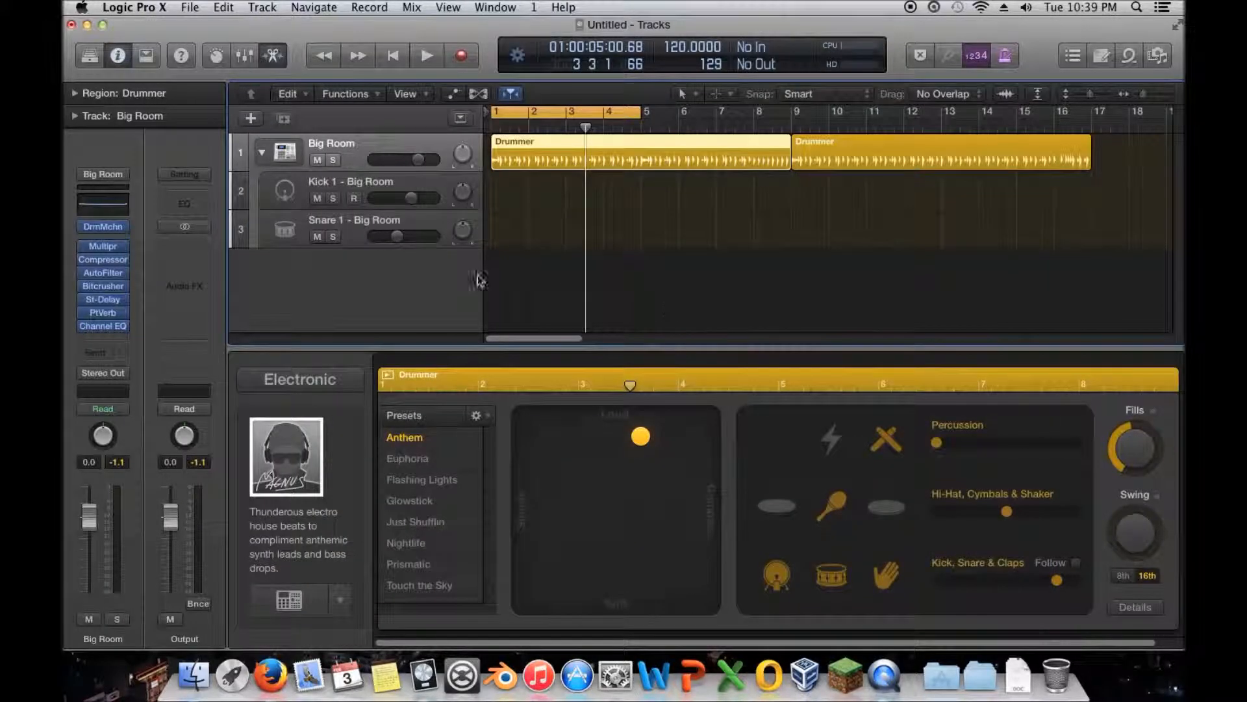
- Create one new Software Instrument track with the Library open
left_click(250, 122)
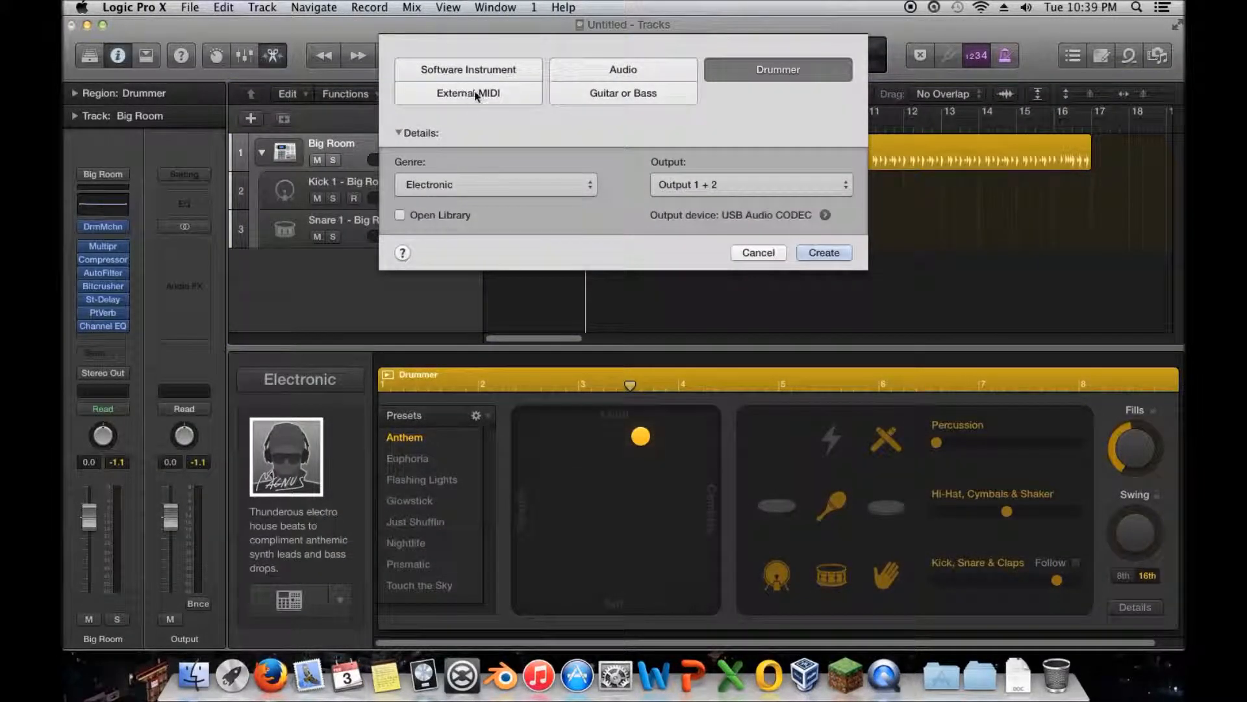
left_click(501, 83)
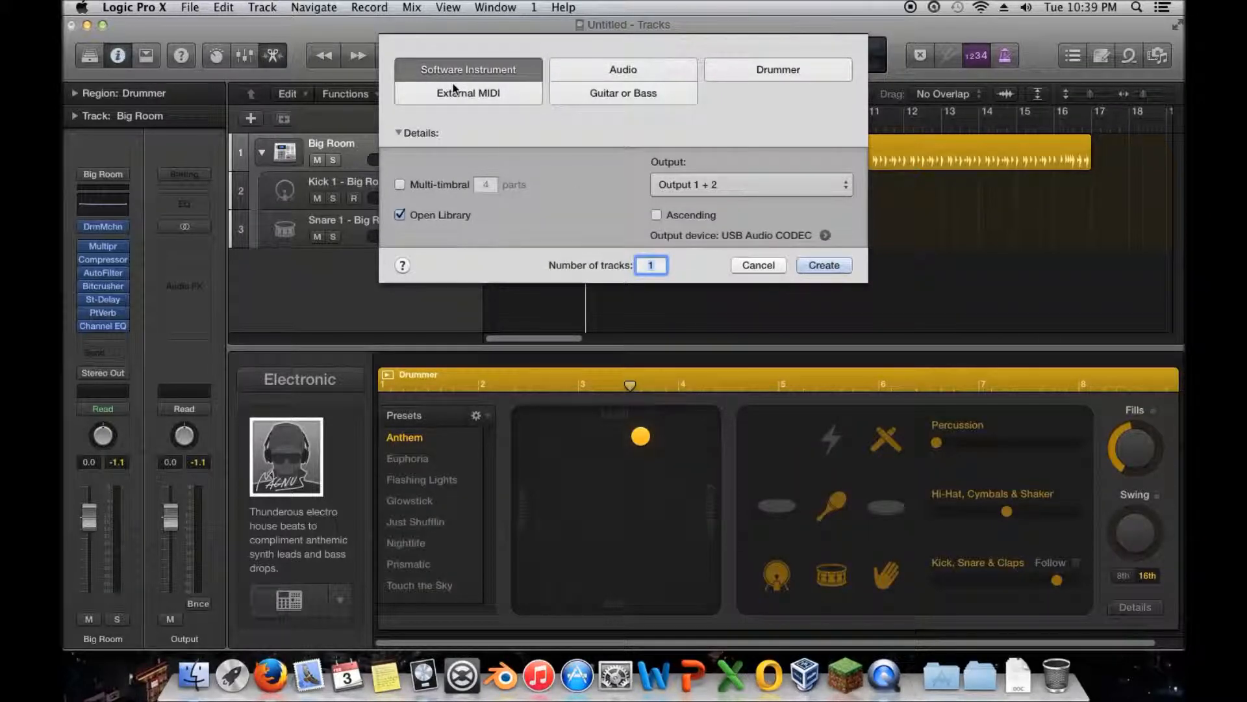
left_click(822, 264)
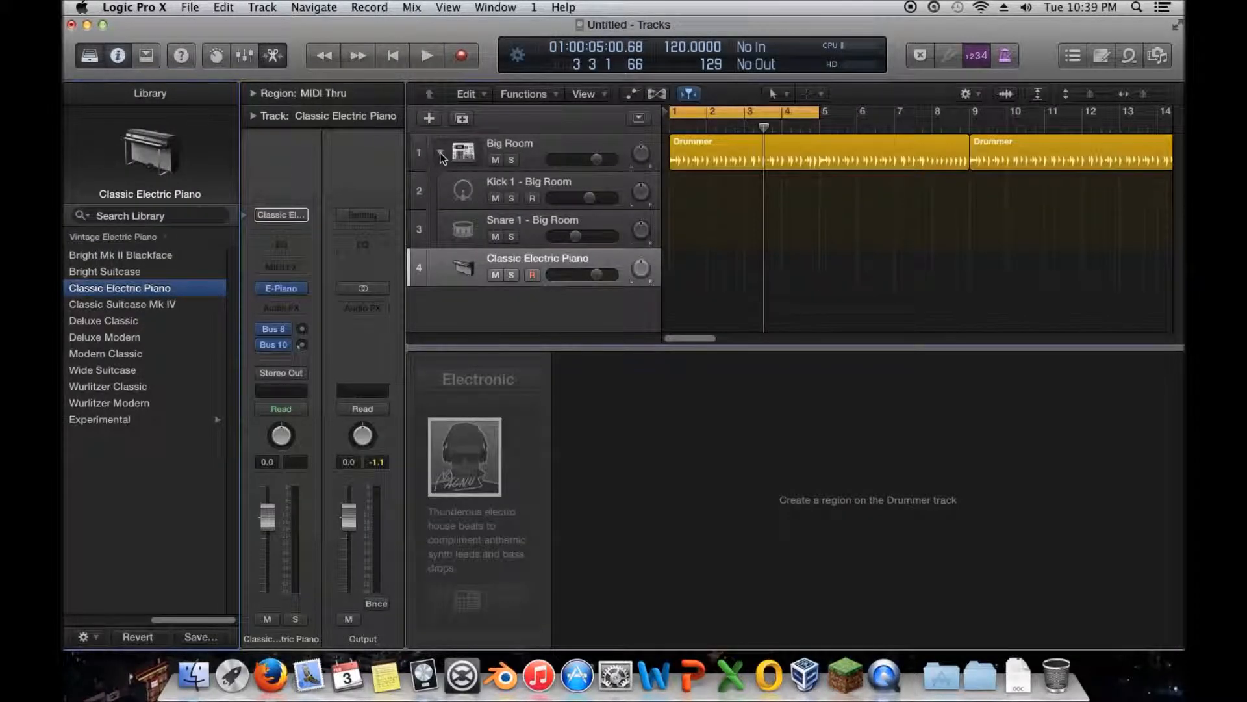
- Collapse the Big Room track stack and create an empty MIDI region at bar 1 on the Classic Electric Piano track
left_click(440, 152)
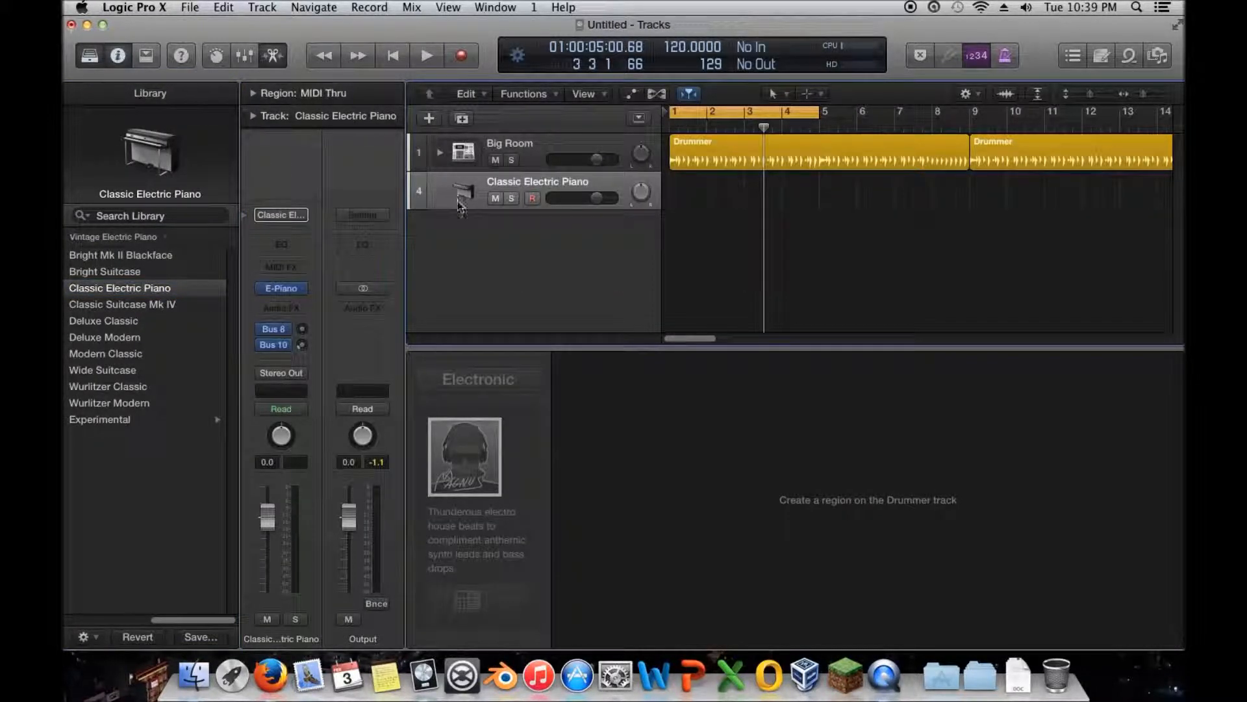
right_click(686, 189)
left_click(754, 195)
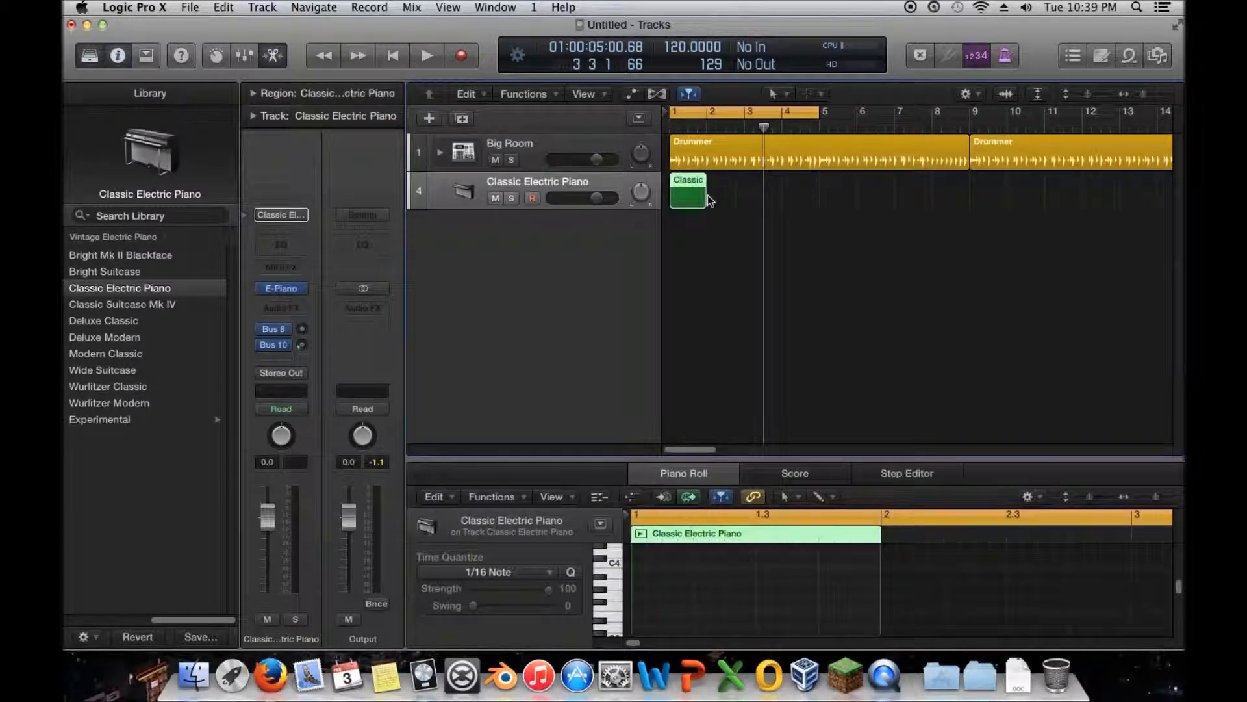
- Extend the Classic Electric Piano region to bar 5, enlarge the Piano Roll and choose the Brush Tool for it
left_click_drag(708, 198, 819, 200)
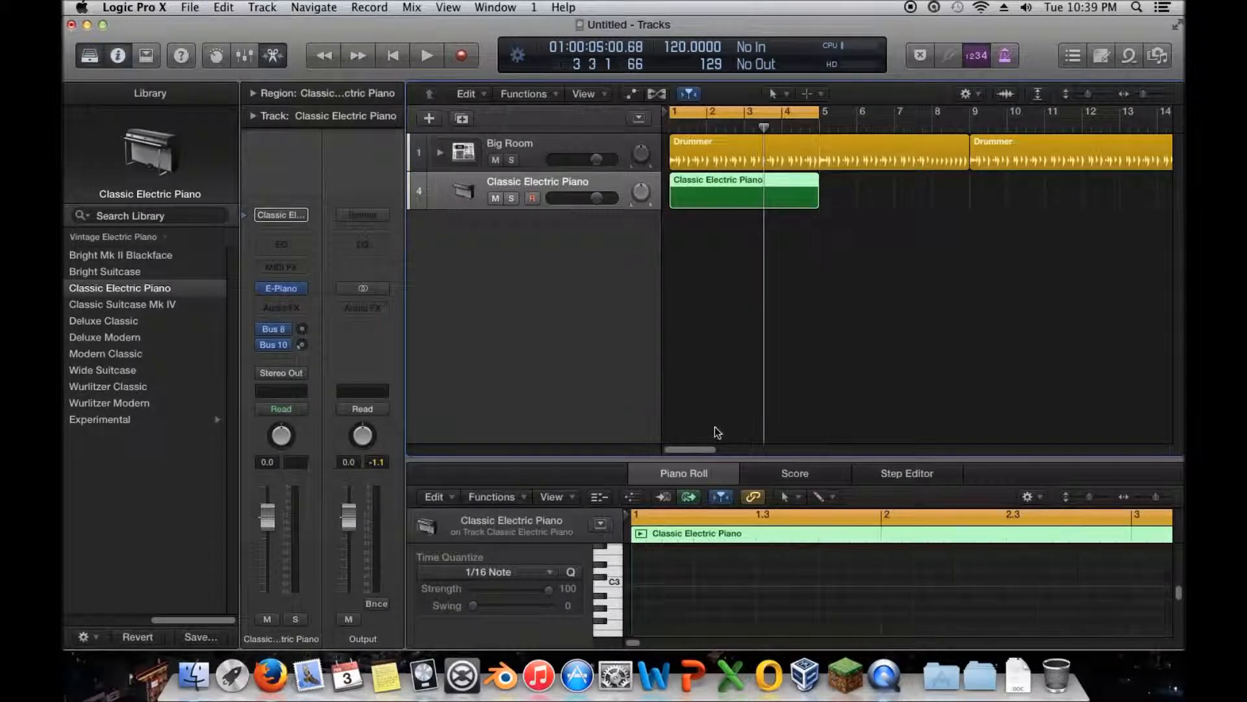
left_click_drag(708, 460, 708, 407)
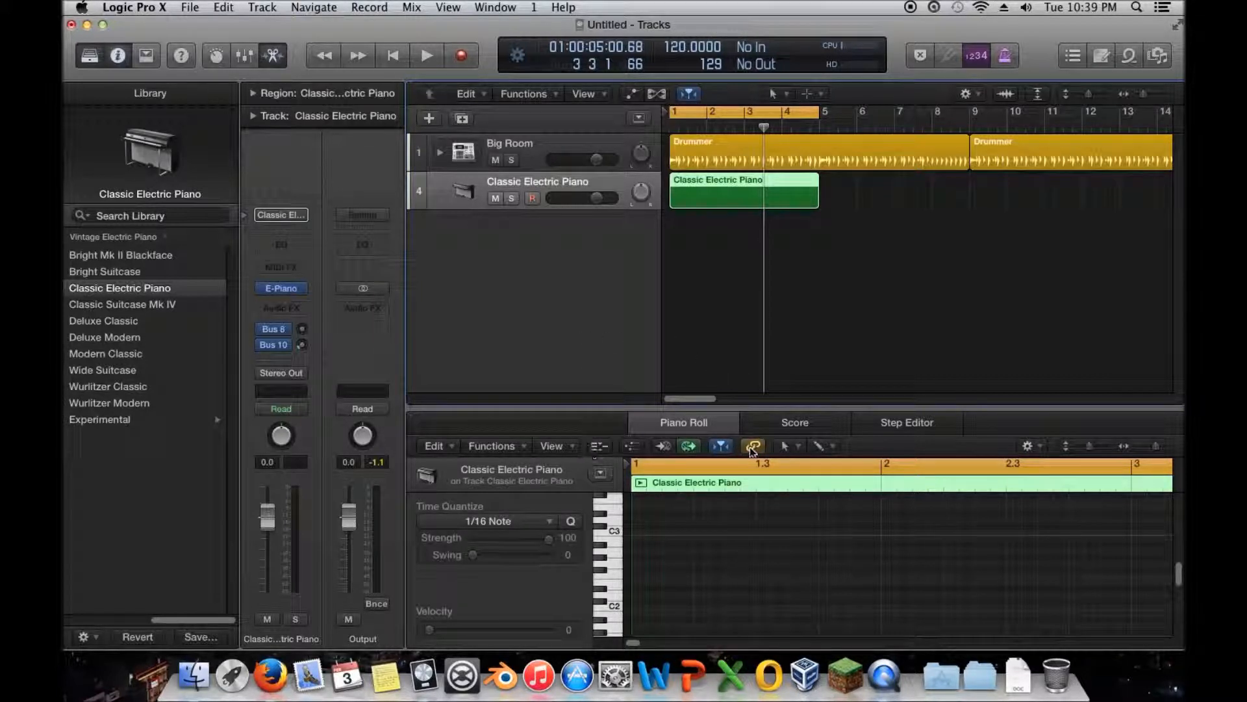
left_click(798, 447)
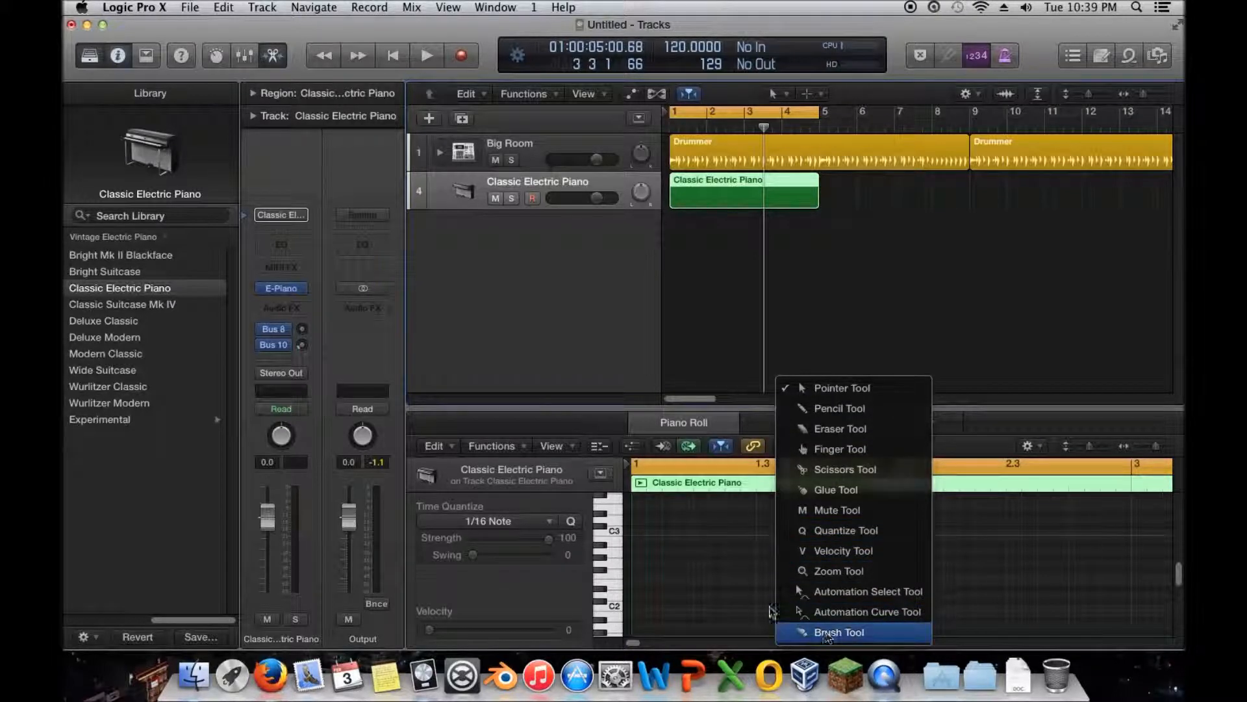
left_click(845, 469)
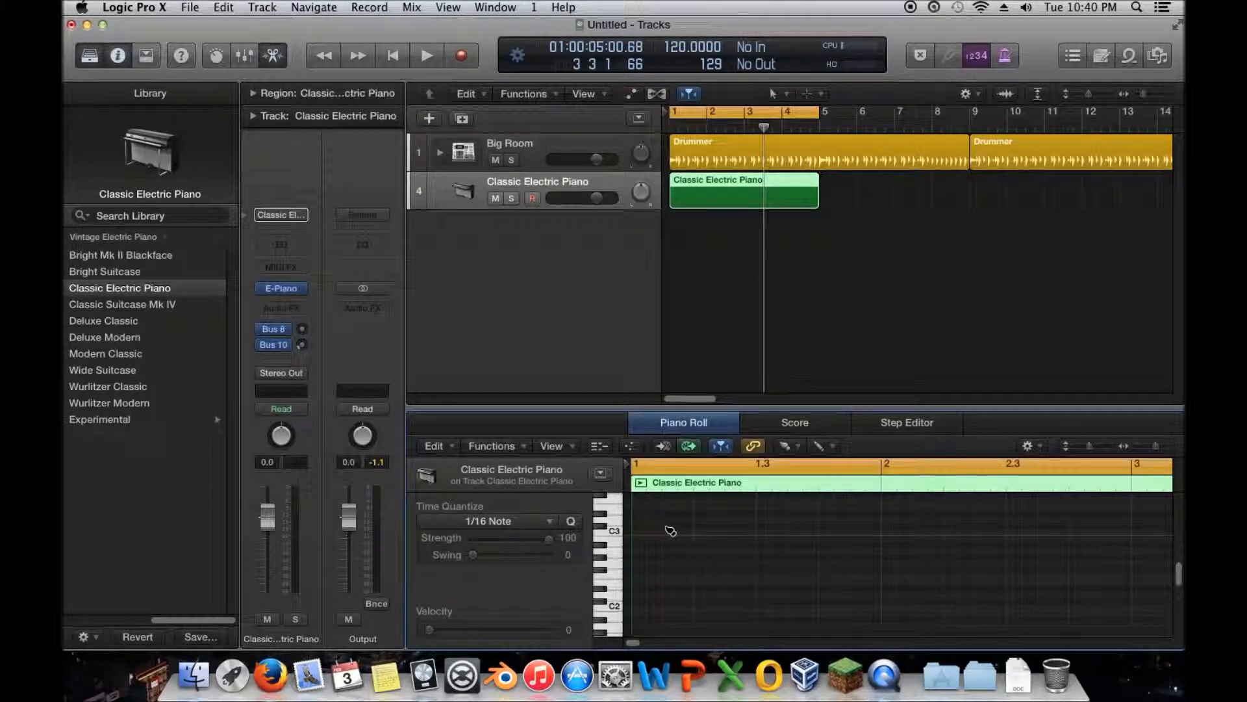
- Brush four short notes on C2 near the start of bar 1
left_click(638, 607)
left_click(670, 607)
left_click(686, 607)
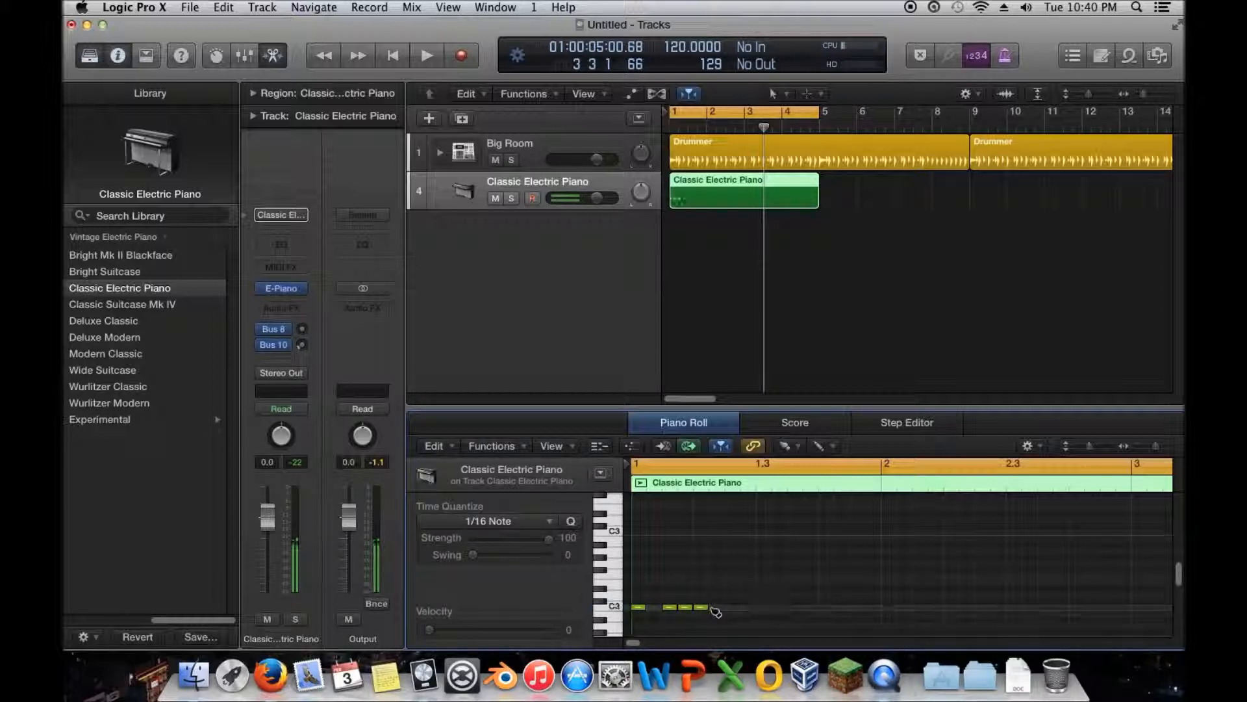
left_click(701, 607)
right_click(701, 608)
left_click(684, 588)
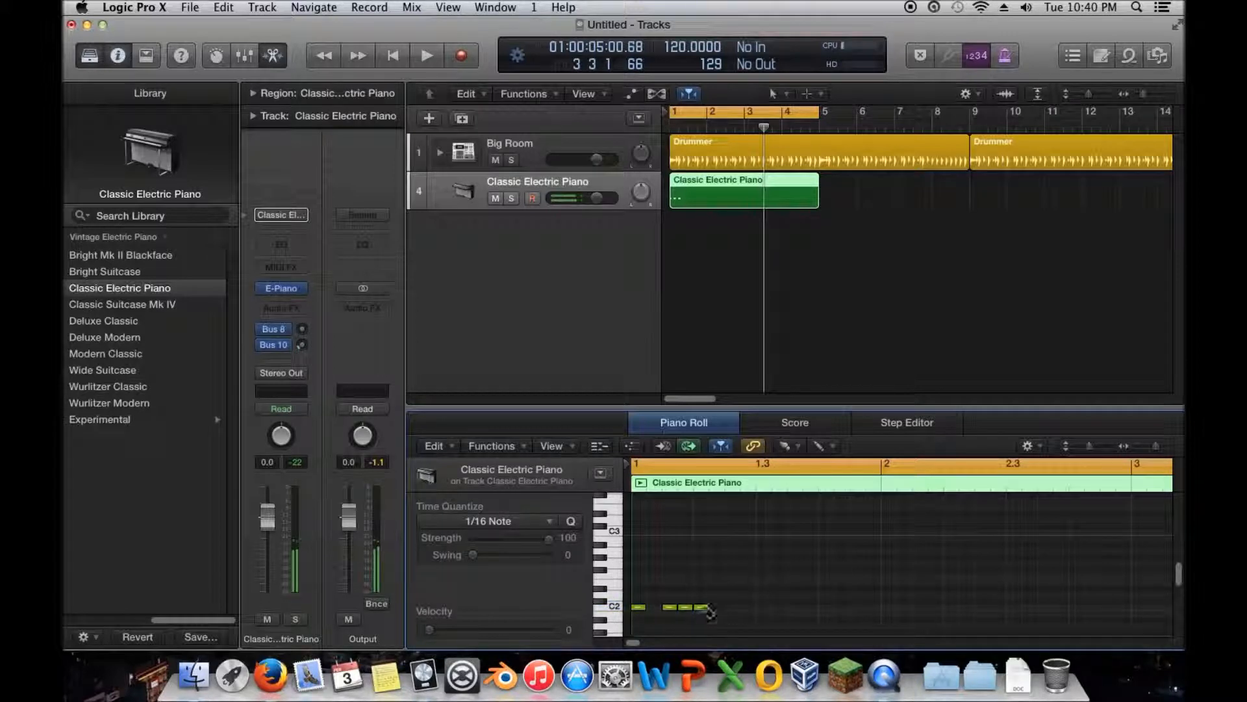
- Erase all the short C2 notes with the Brush Tool
left_click(687, 610)
left_click(701, 609)
left_click(639, 608)
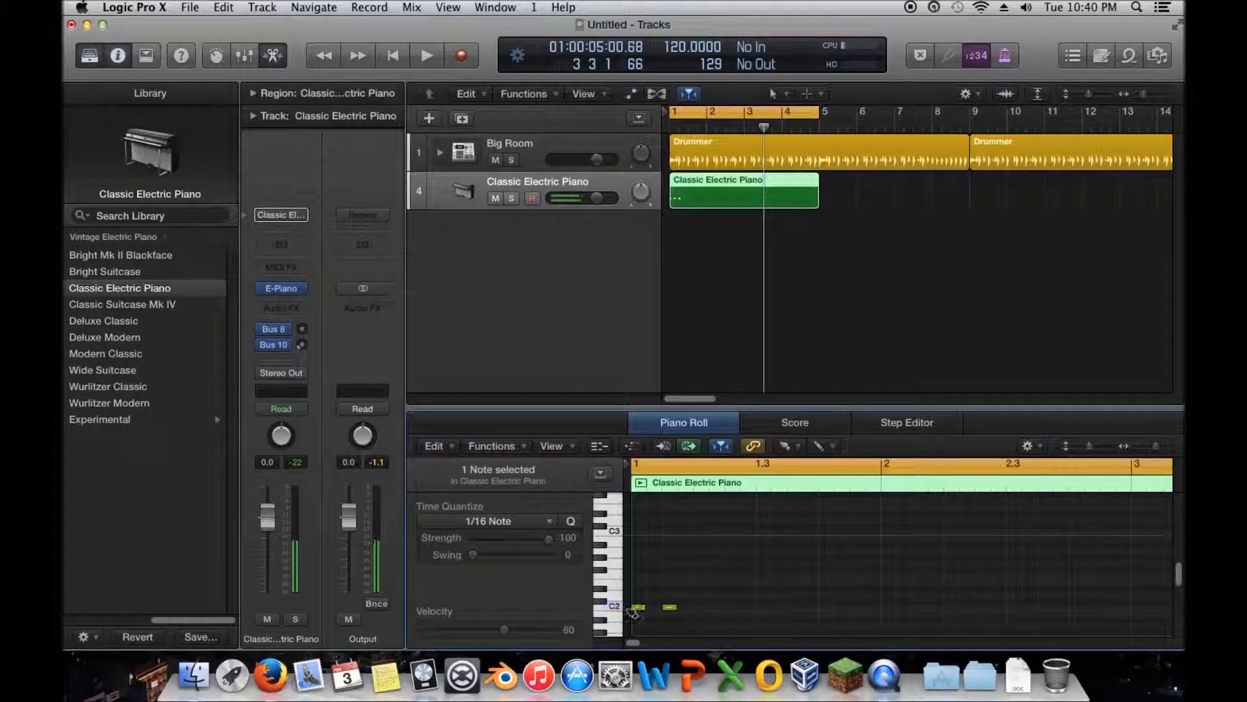
left_click(668, 610)
left_click(642, 610)
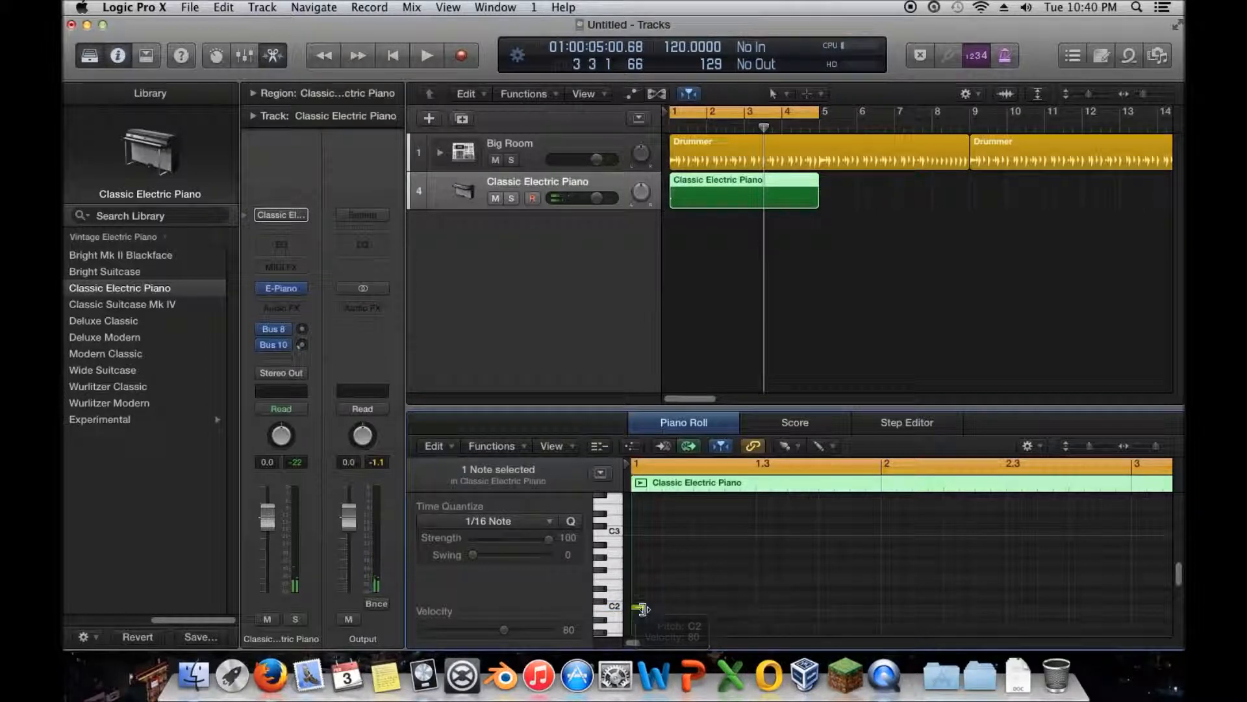
left_click(703, 564)
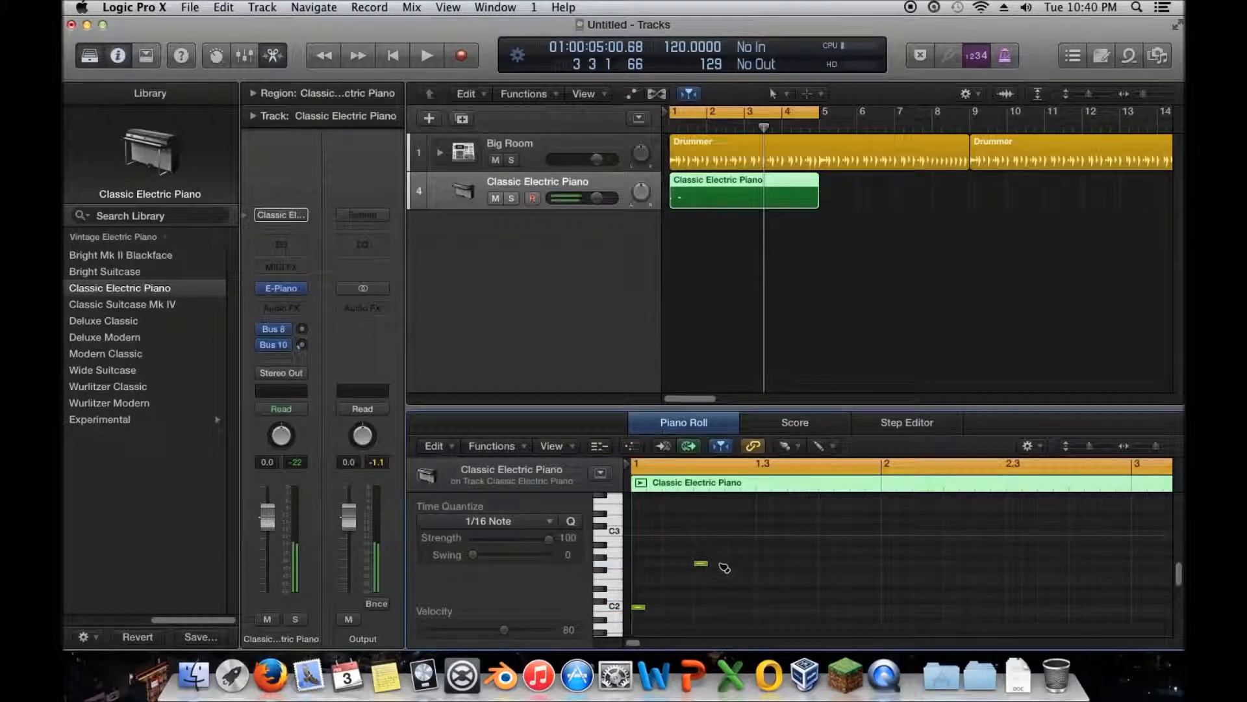
mouse_move(642, 608)
left_mouse_down()
mouse_move(700, 608)
mouse_move(658, 609)
left_mouse_up()
left_click(654, 610)
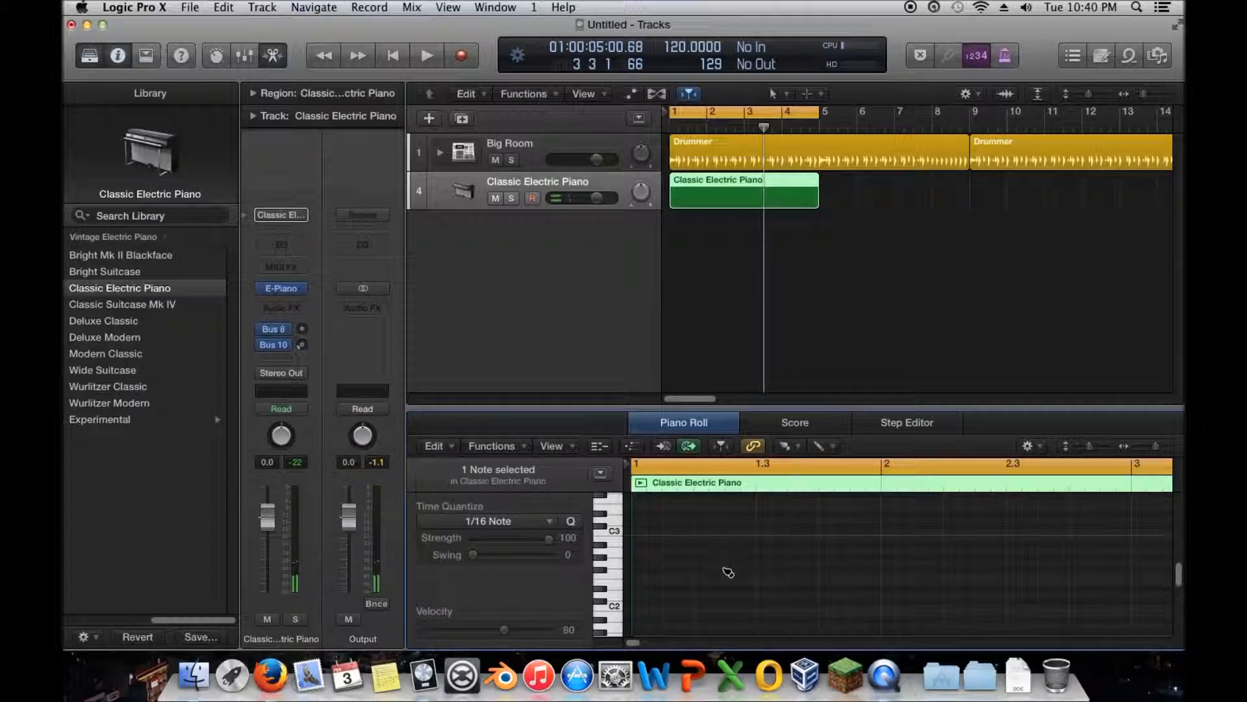
- Draw three longer notes in bar 1, each starting further along, longer and higher in pitch than the one before
left_click_drag(636, 576, 662, 579)
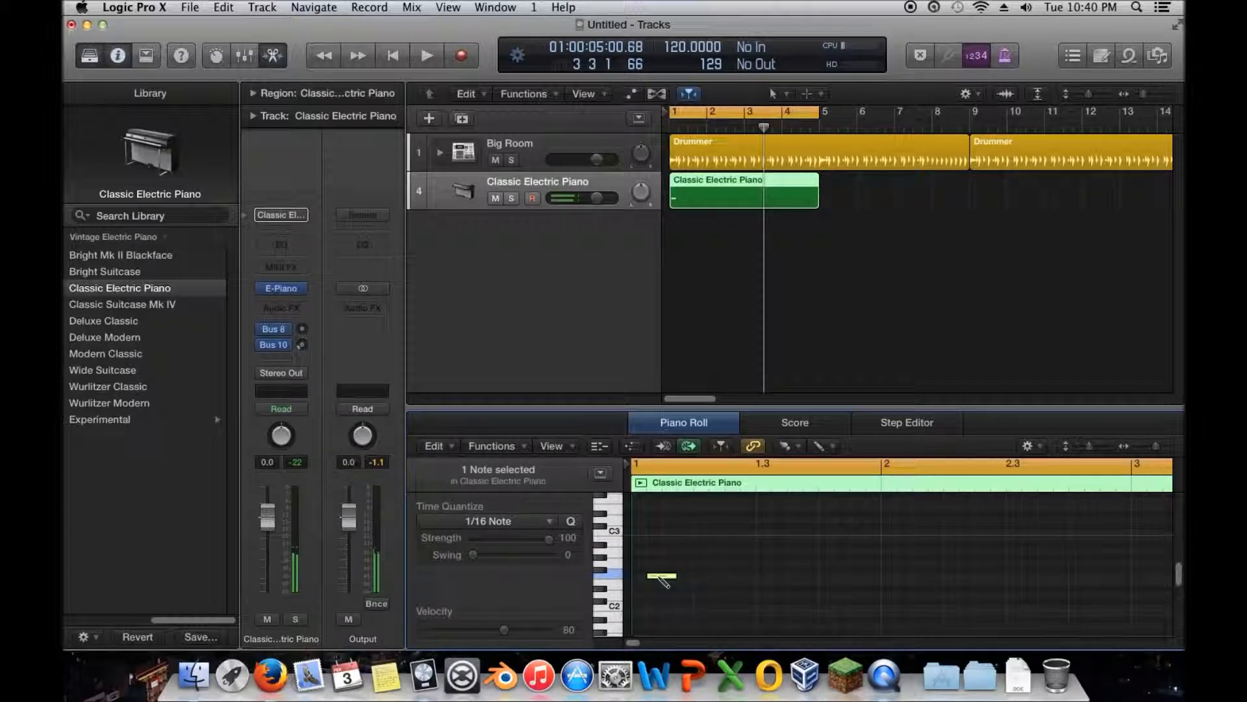
double_click(659, 577)
left_click(646, 577)
left_click_drag(664, 551, 734, 555)
left_click_drag(696, 514, 751, 518)
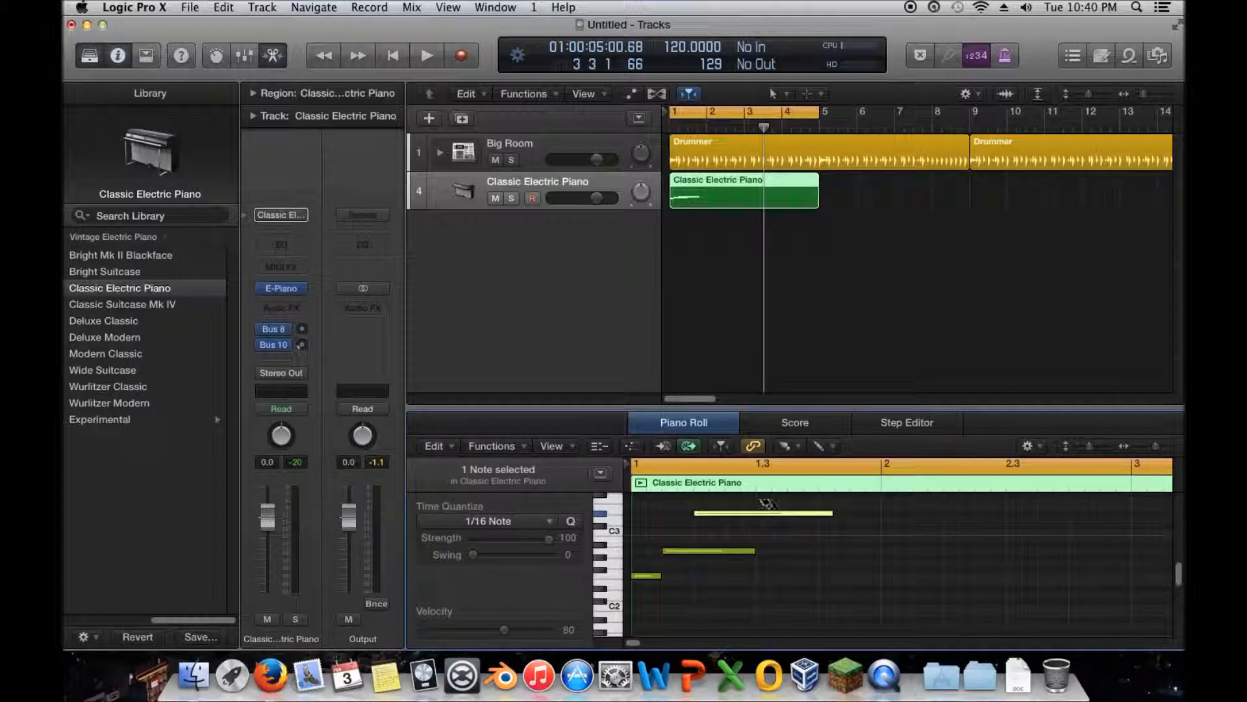
- Erase the two higher notes, keeping only the lowest note at the start of bar 1
left_click(747, 513)
left_click(708, 551)
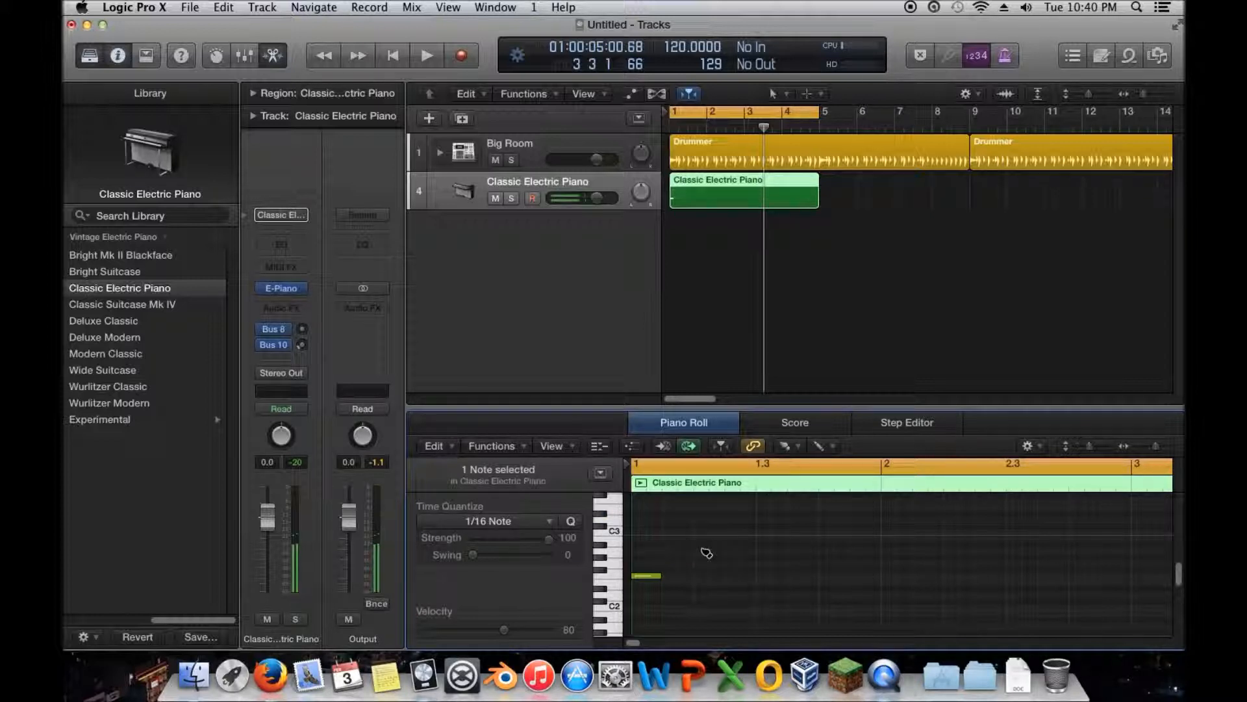
left_click(661, 577)
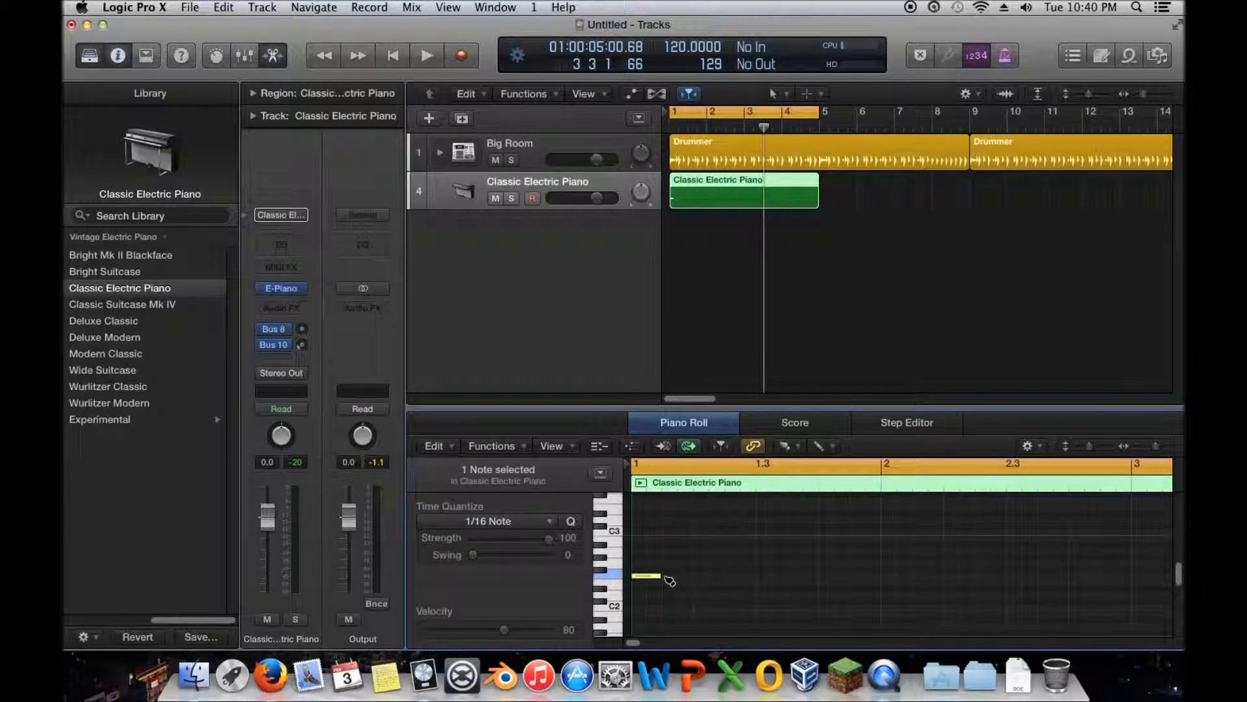
- Brush a row of short notes after the remaining note, at the same pitch, to just past bar 2
left_click_drag(669, 581, 920, 582)
right_click(918, 581)
left_click(908, 582)
left_click(904, 579)
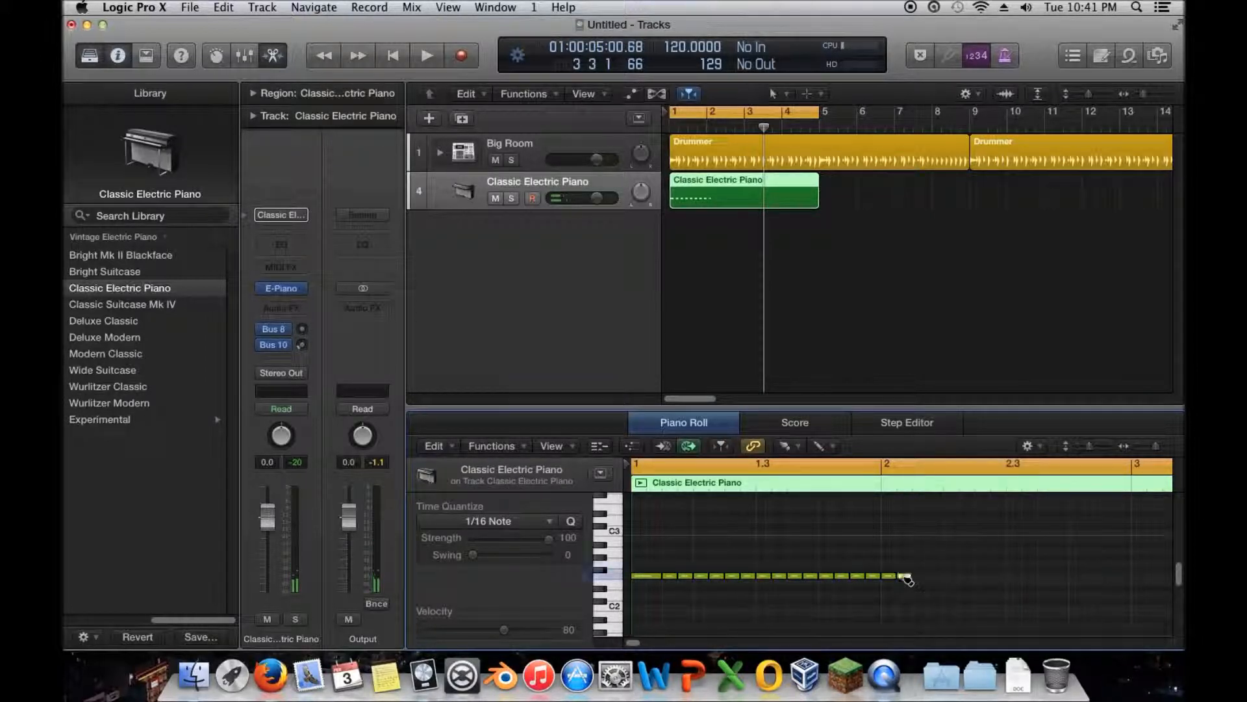
- Erase the brushed row of short notes, keeping one longer note directly after the first note
mouse_move(905, 578)
left_mouse_down()
mouse_move(681, 580)
mouse_move(712, 582)
left_mouse_up()
left_click(698, 576)
left_click(713, 576)
left_click(728, 576)
left_click_drag(733, 577, 710, 580)
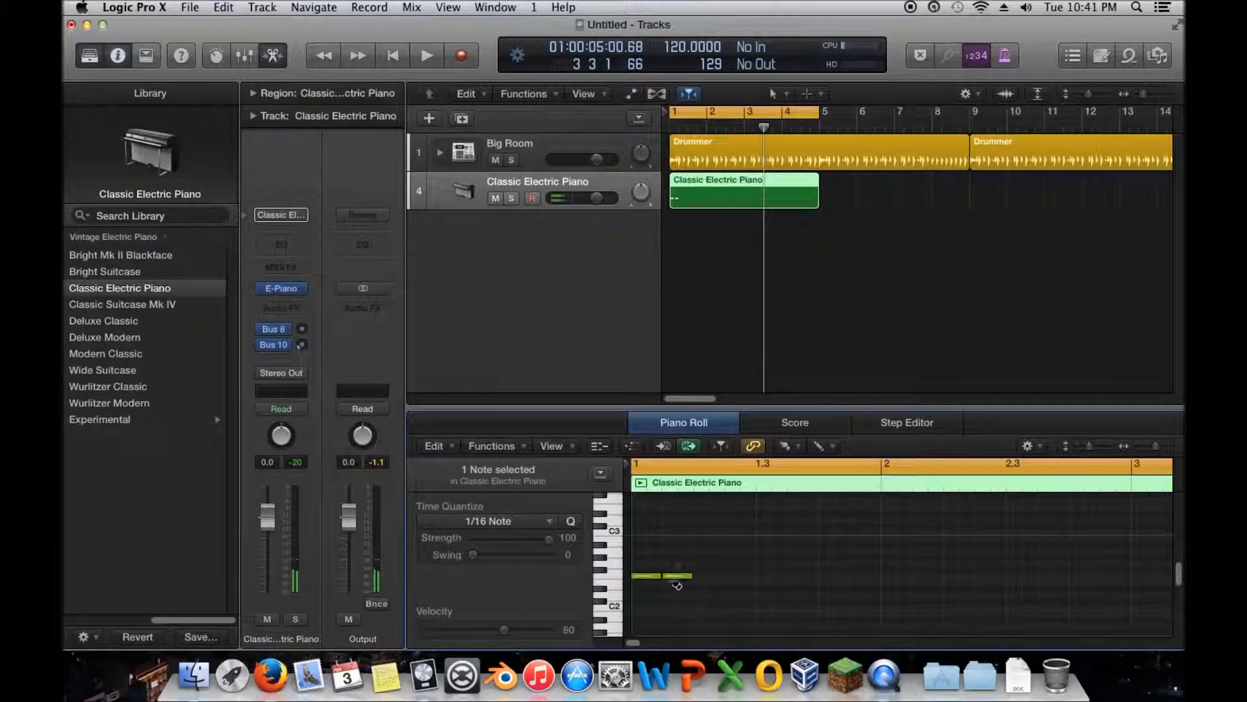
- Clear the existing notes and brush a row of same-pitch notes from bar 1 to bar 3 with Time Quantize at 1/8 Note
left_click(513, 521)
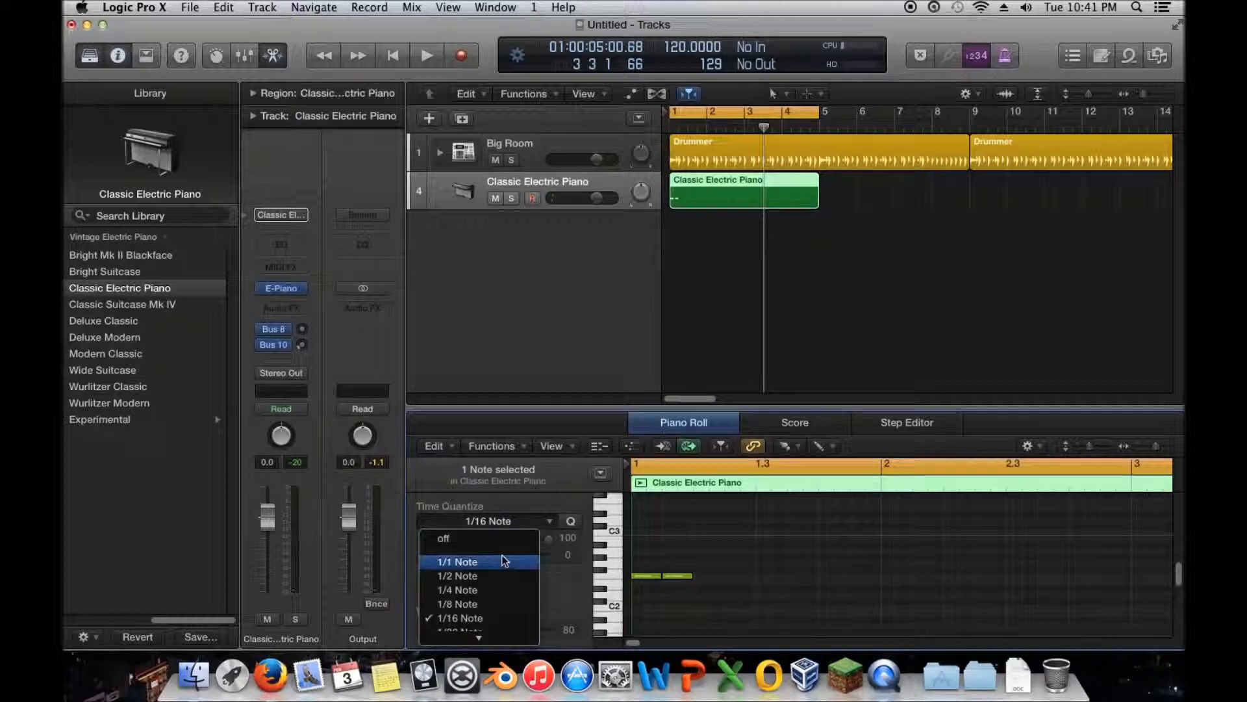
left_click(484, 605)
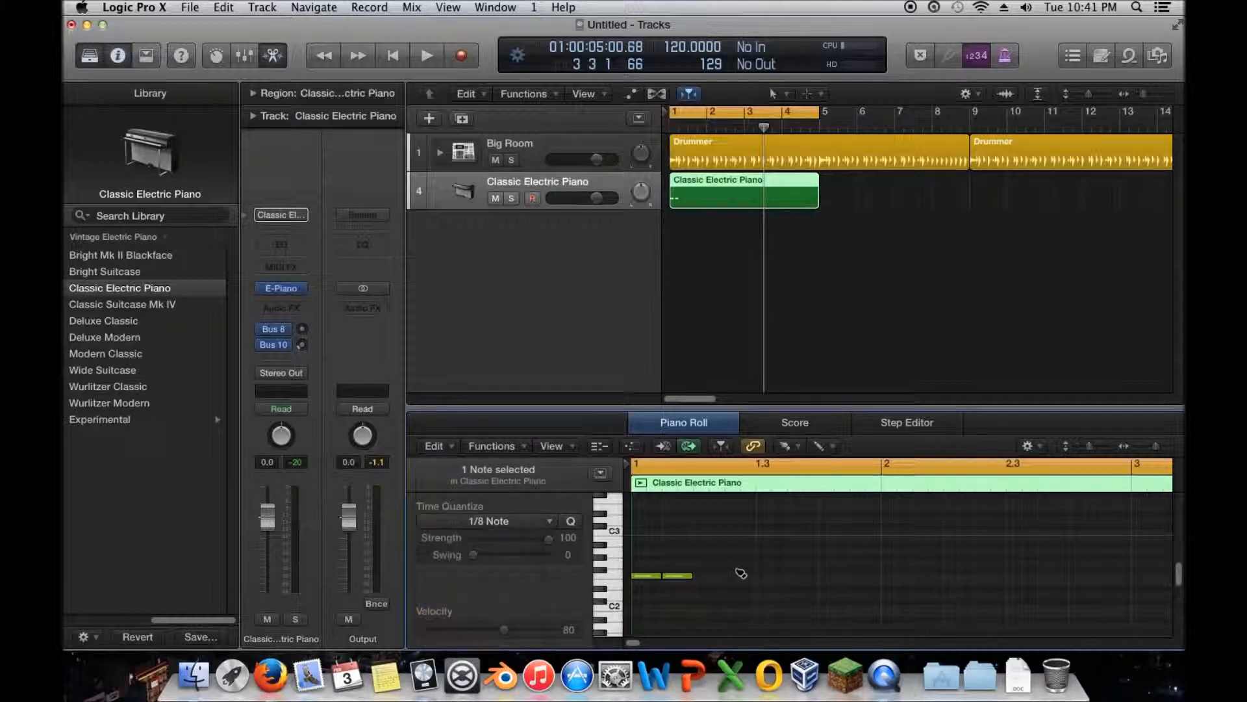
left_click(679, 576)
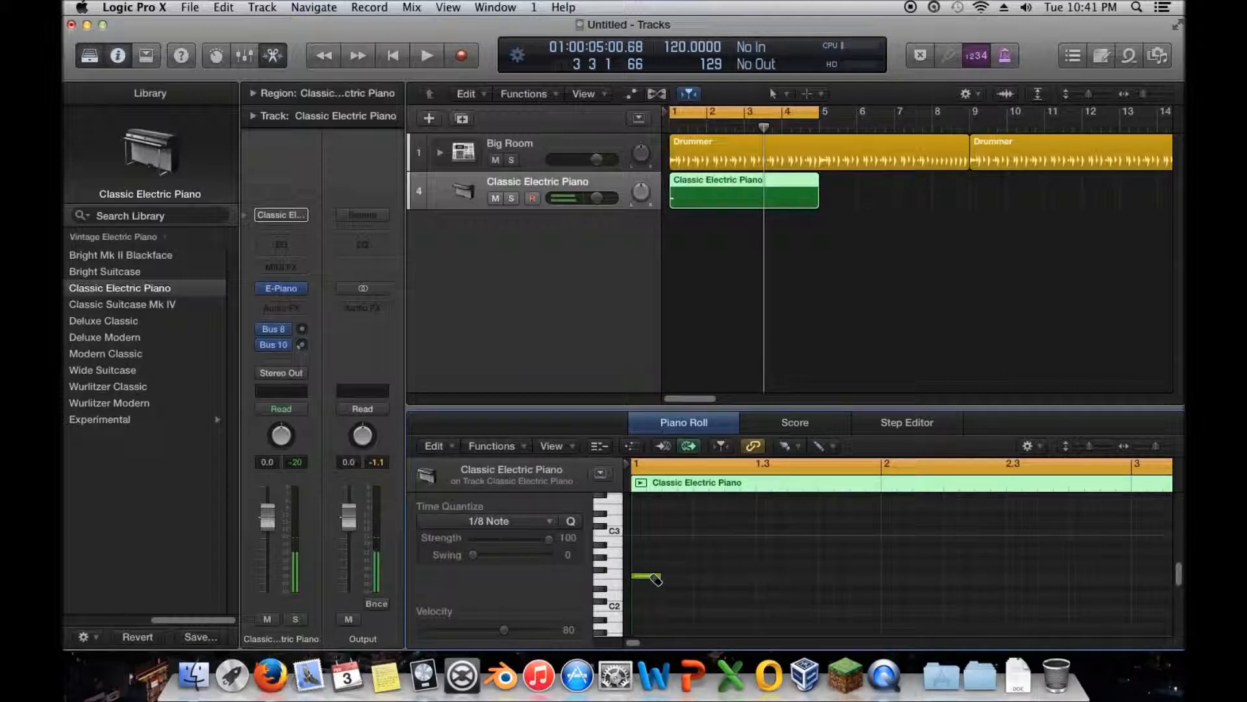
left_click(655, 576)
key("super+z")
left_click(654, 577)
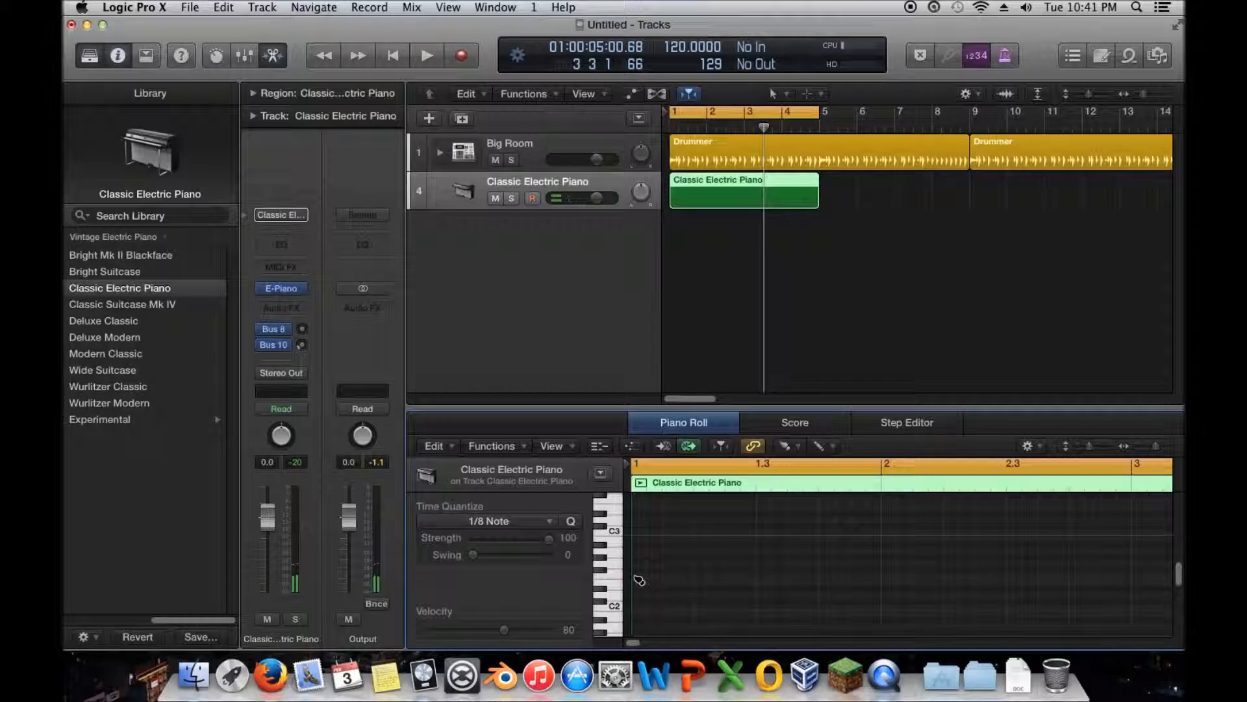
left_click_drag(640, 580, 1123, 580)
- Play the project from the beginning with the Big Room track muted, and stop just past bar 3
key("Return")
key("space")
left_click(496, 161)
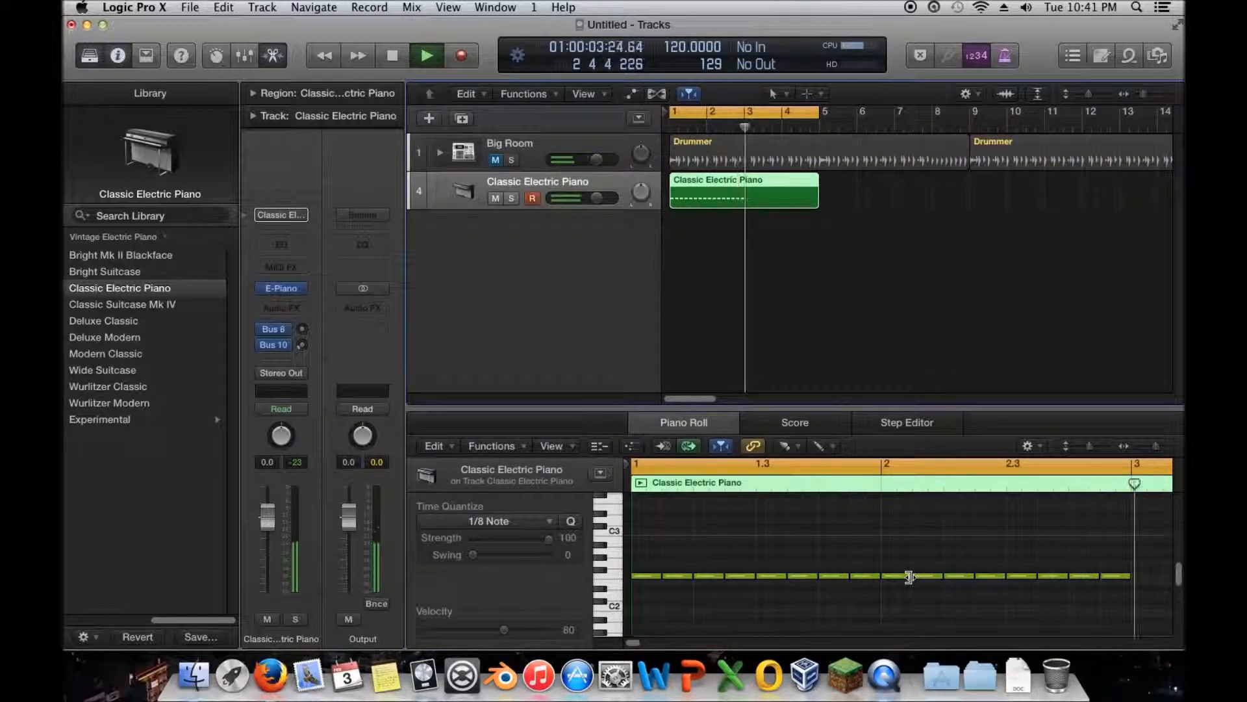
key("space")
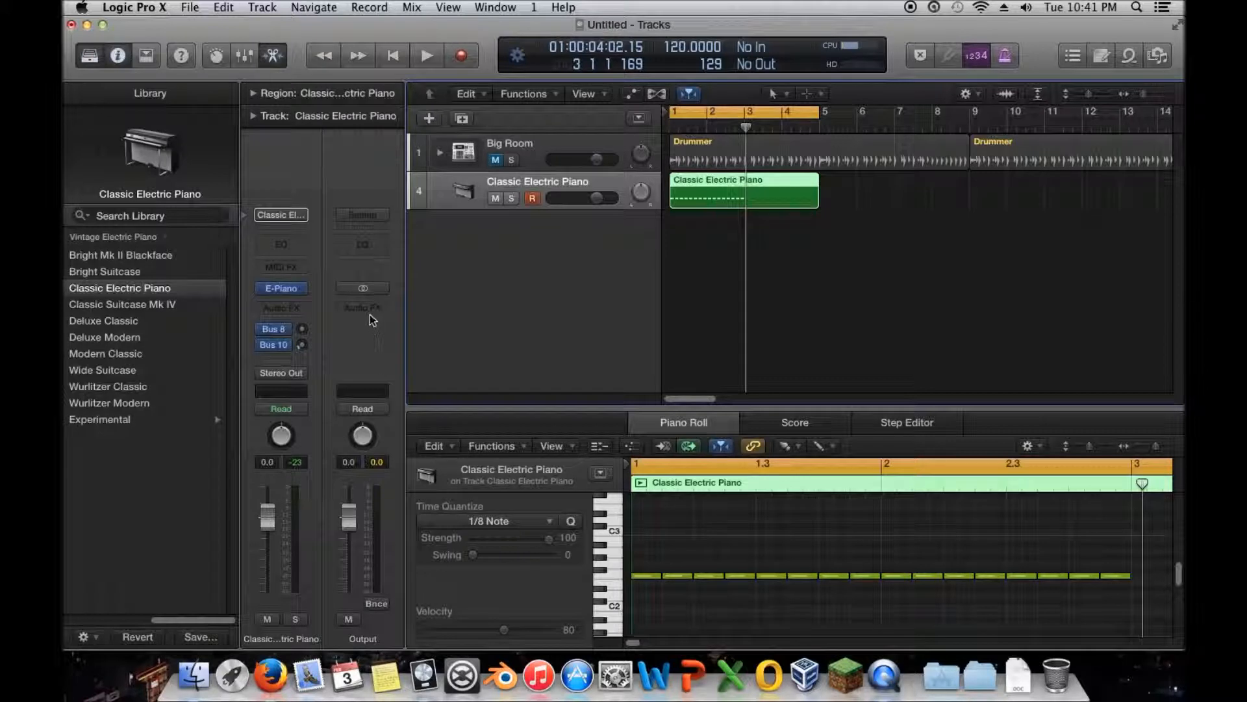
- Replace the track's Vintage Electric Piano instrument with SynthMaster 2.6 Instrument and close the plug-in window
mouse_move(299, 287)
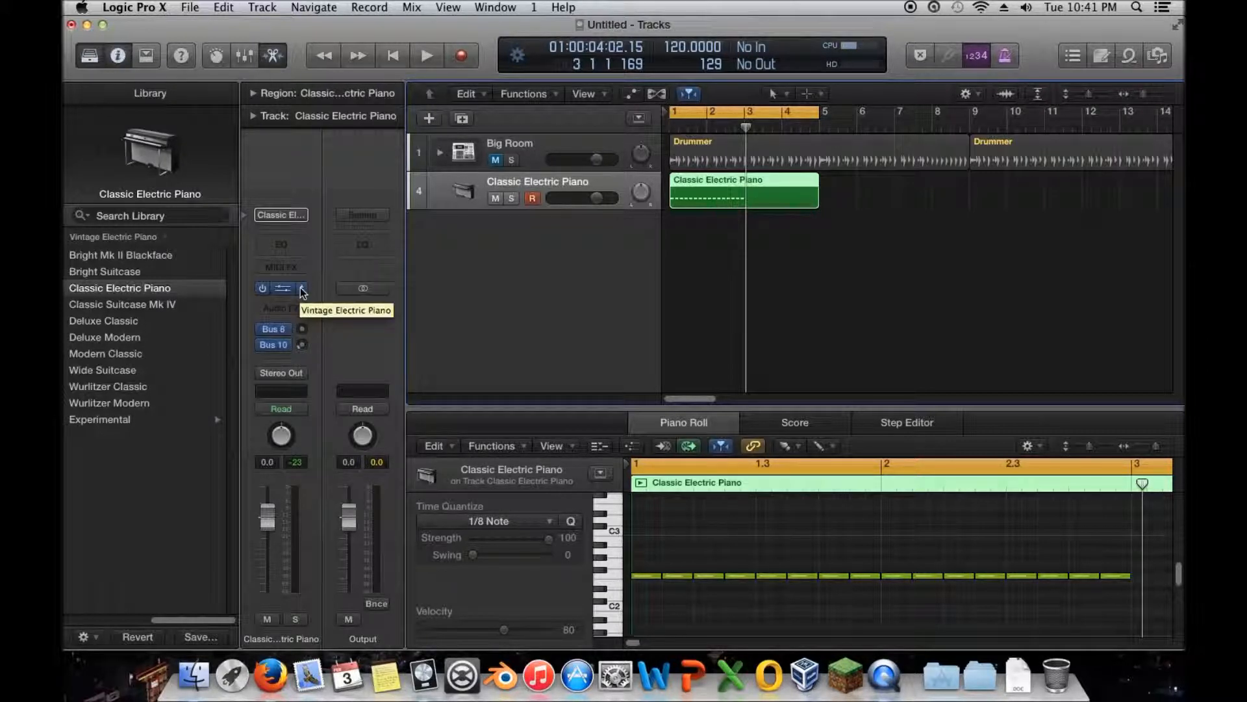
left_click(303, 289)
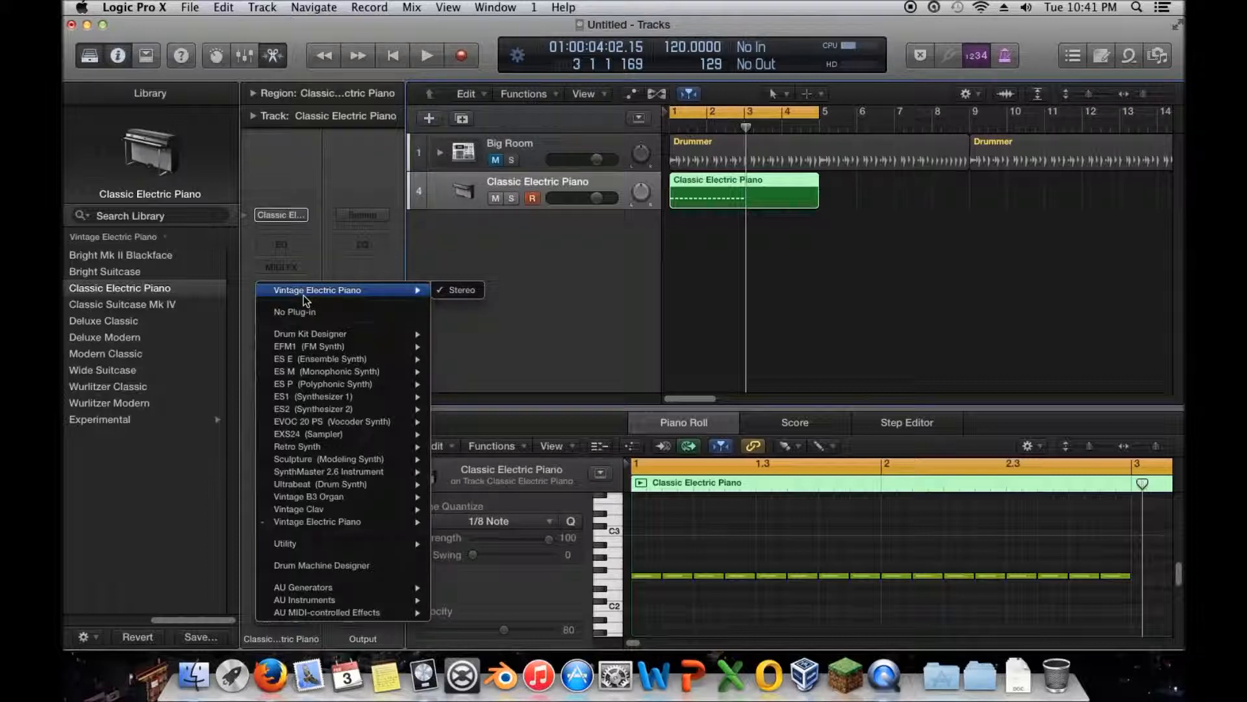
mouse_move(354, 461)
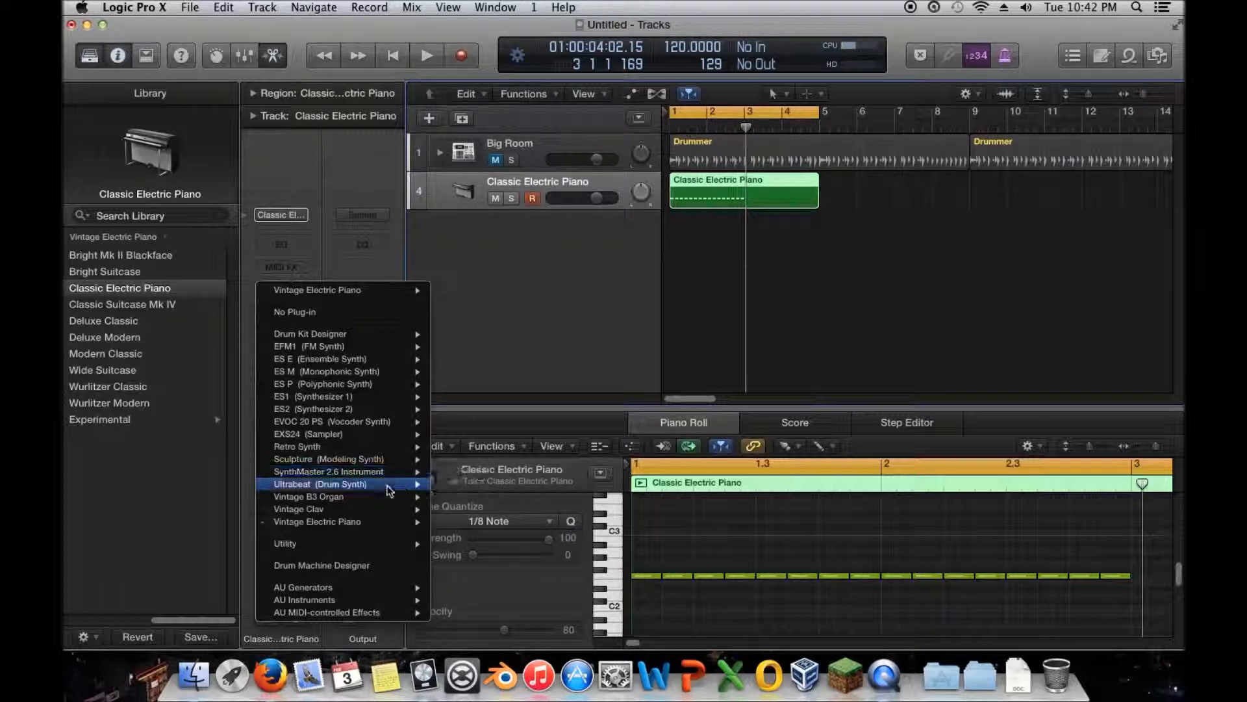
mouse_move(339, 604)
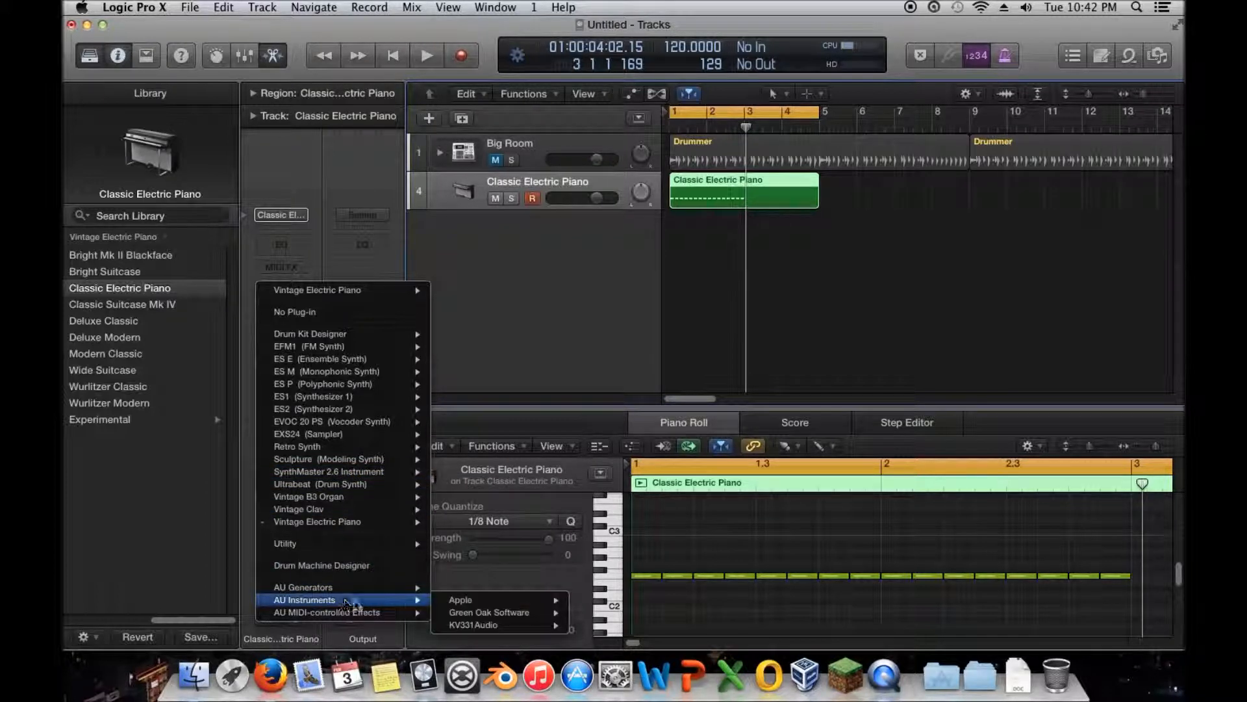
mouse_move(494, 625)
mouse_move(635, 629)
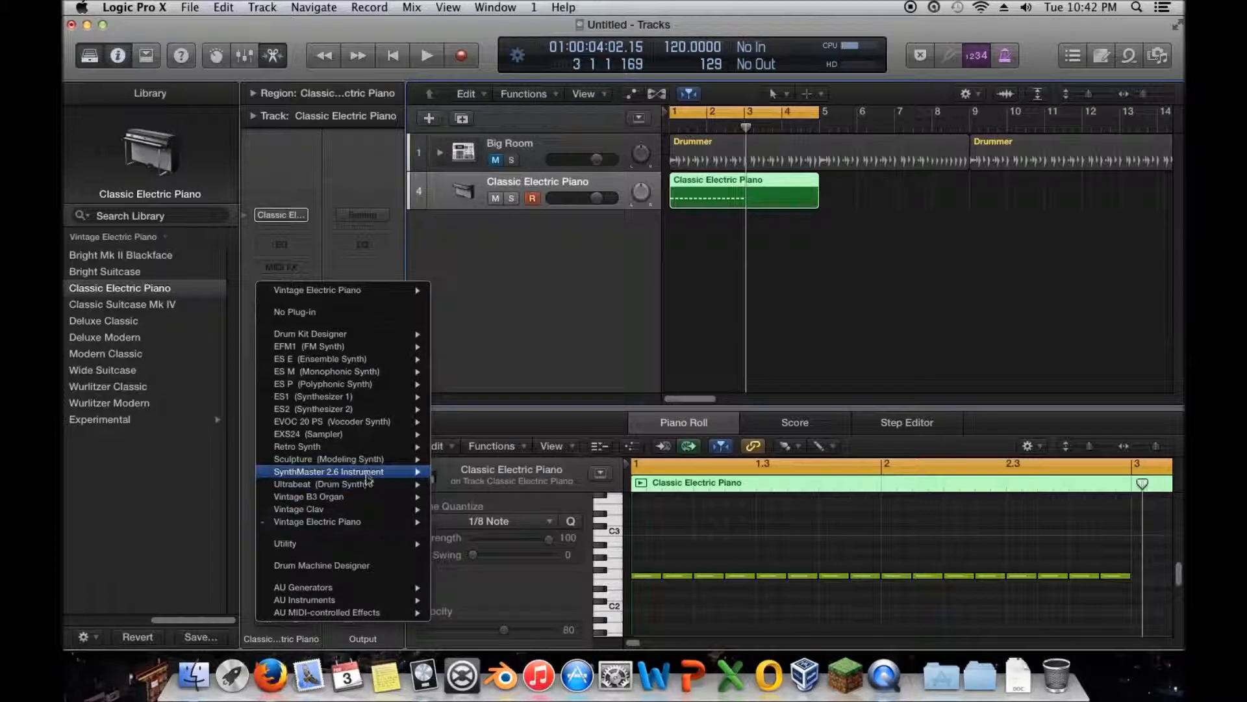
left_click(455, 476)
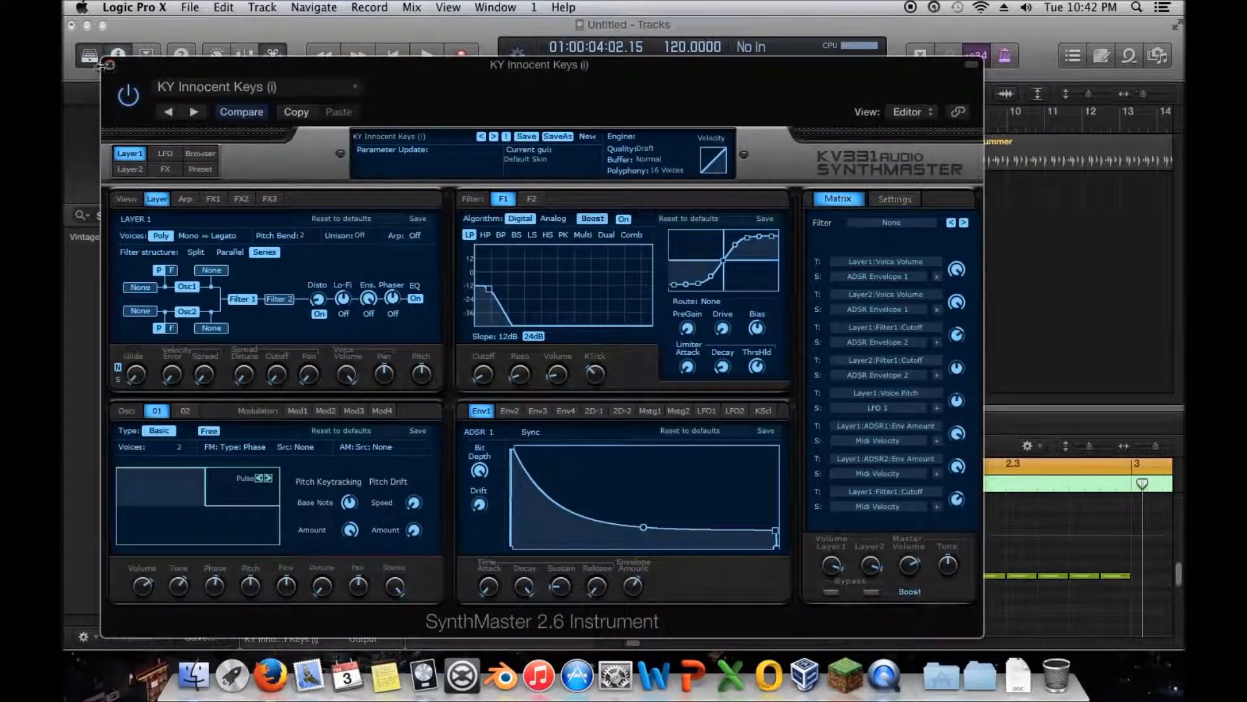
left_click(107, 65)
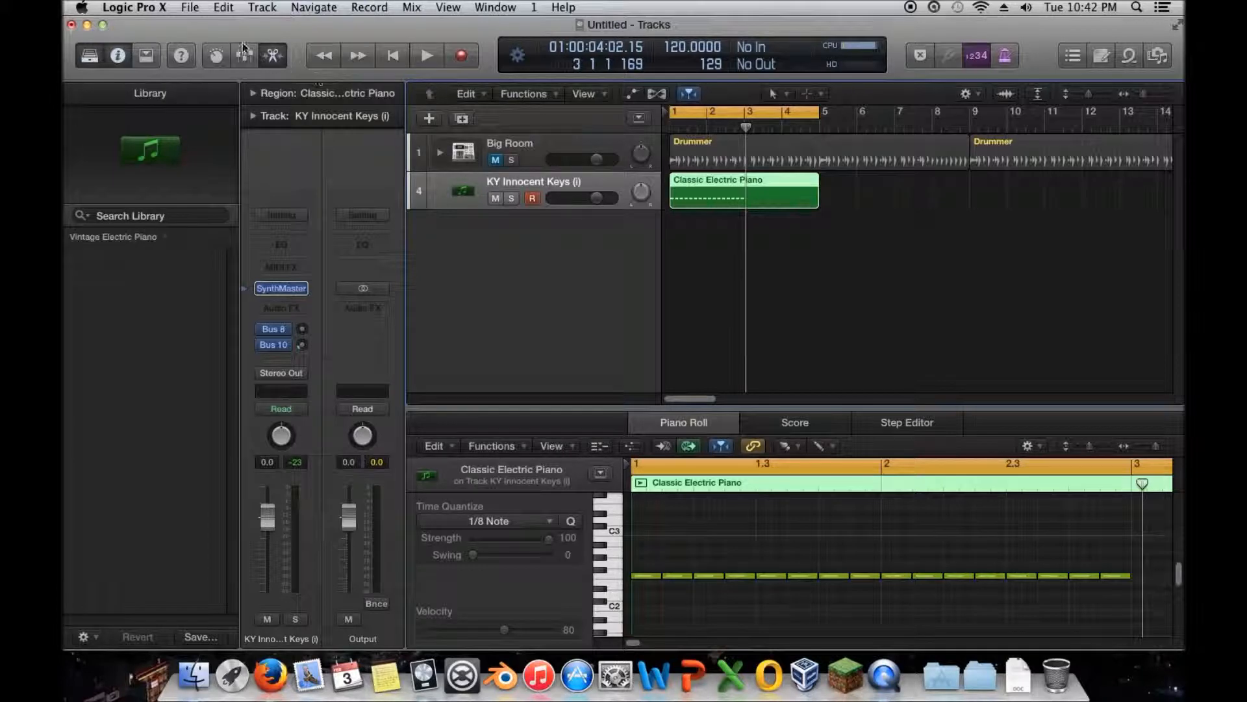
- Open the Plug-In Manager from the preferences
left_click(183, 7)
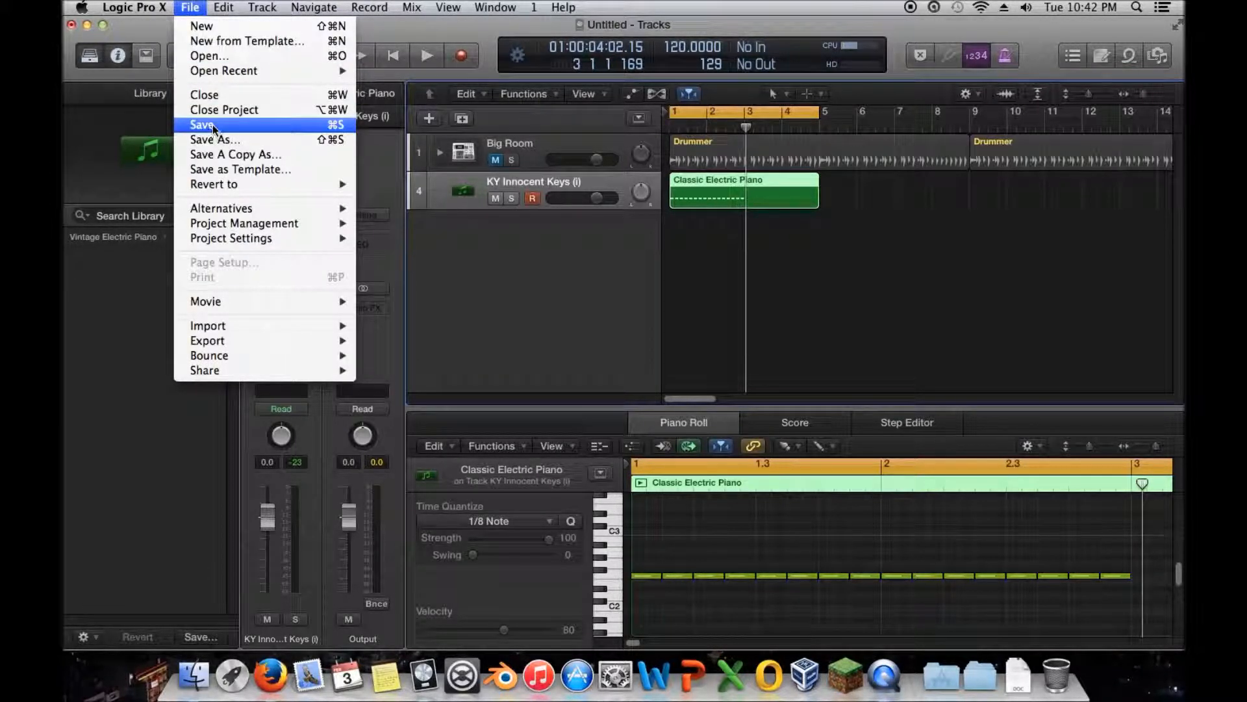
mouse_move(151, 9)
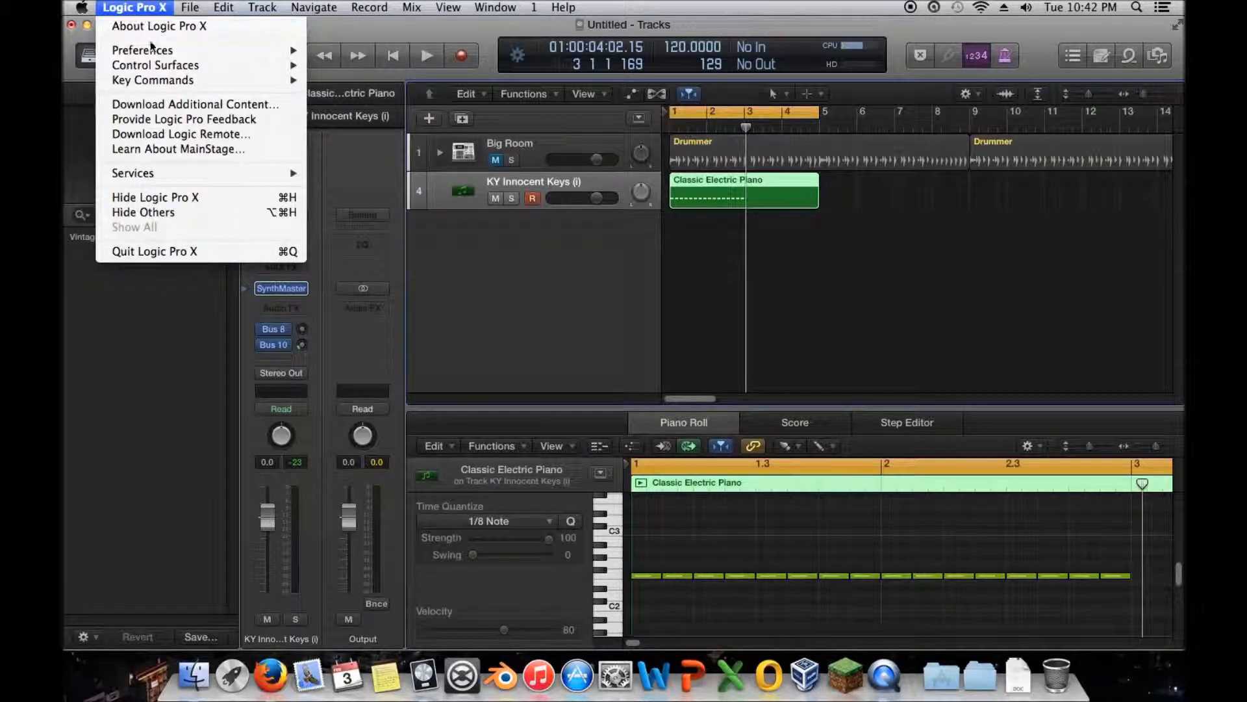
mouse_move(151, 50)
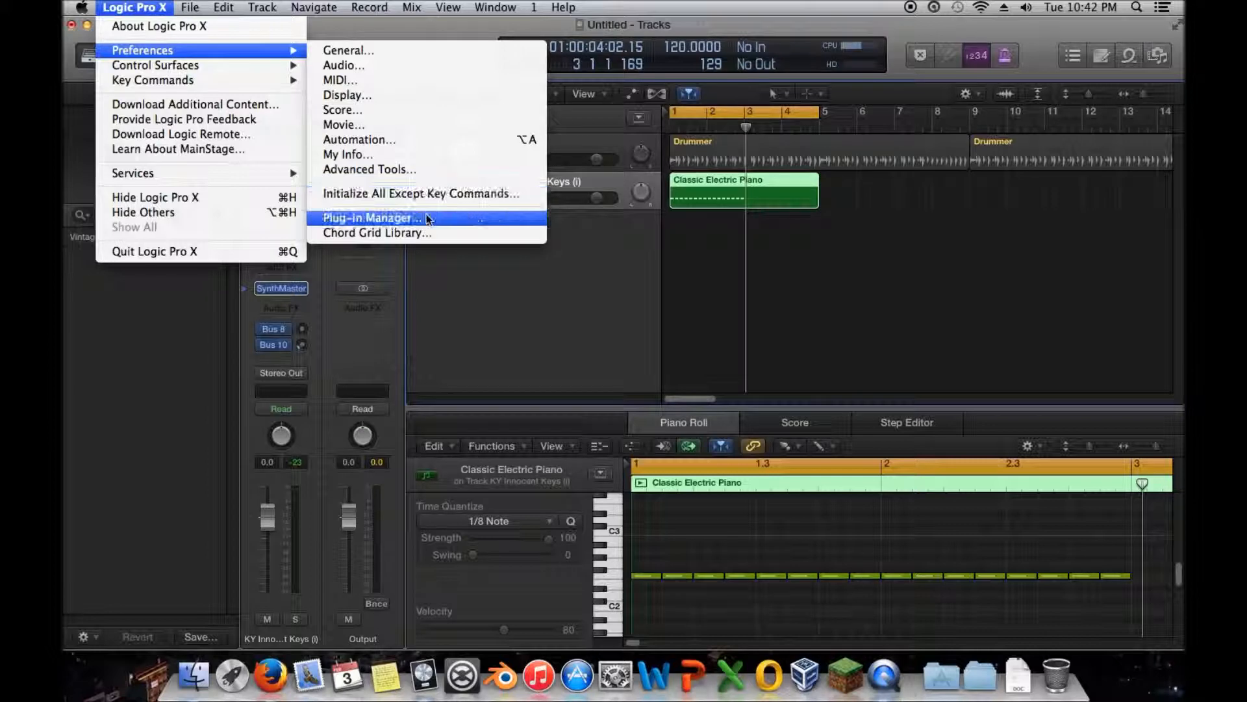
left_click(372, 218)
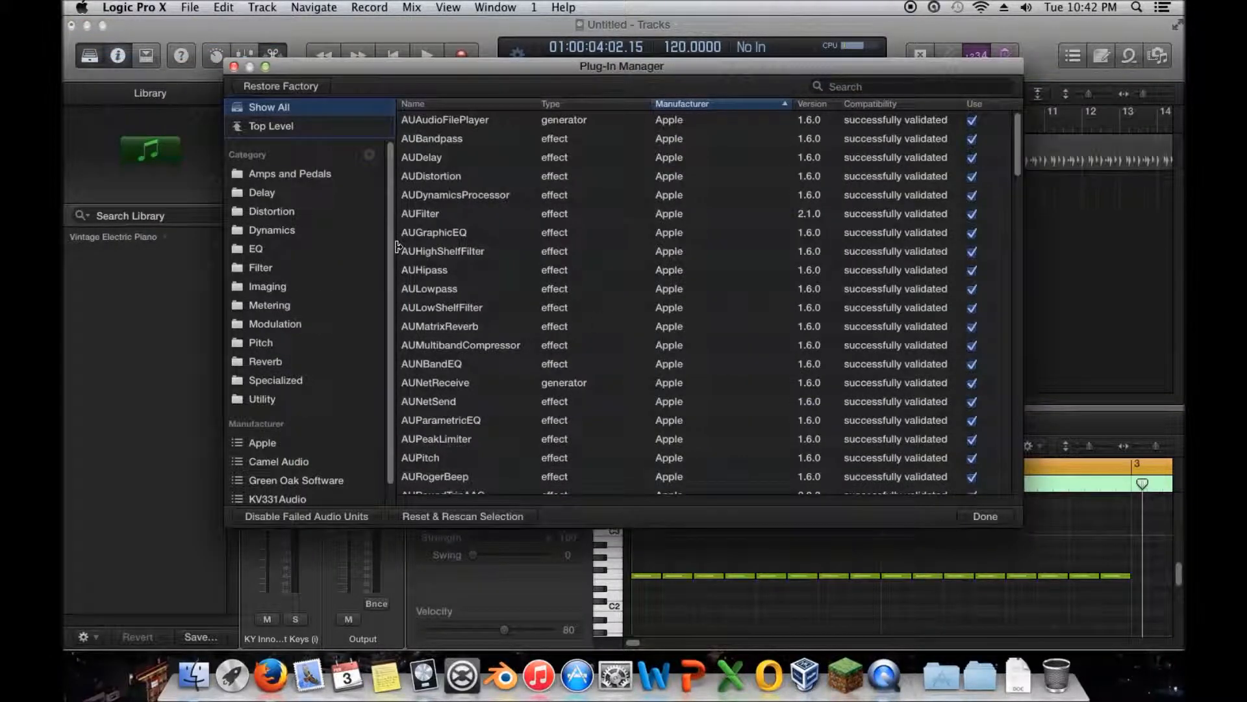
- Compare the full plug-in list with the Top Level plug-ins, and review the category and manufacturer groups
left_click(275, 127)
left_click(282, 113)
left_click(282, 126)
left_click(260, 105)
left_click(260, 124)
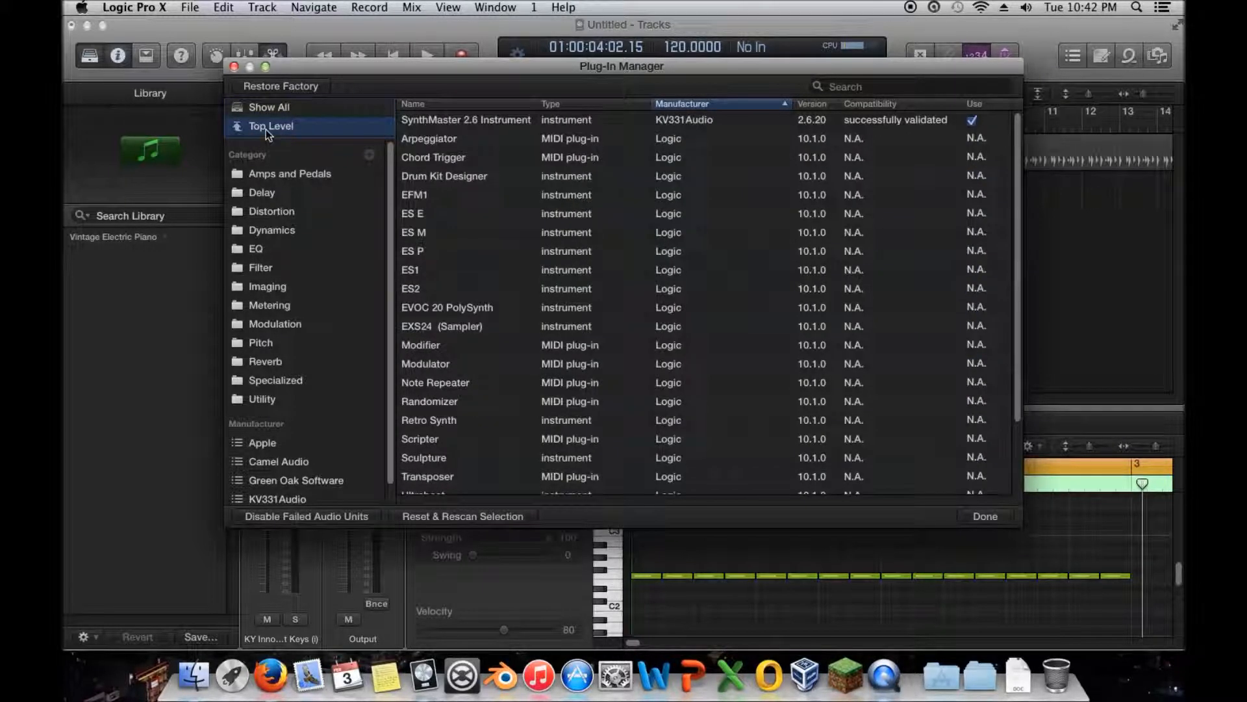
scroll(369, 466, "down", 1)
scroll(369, 466, "down", 1)
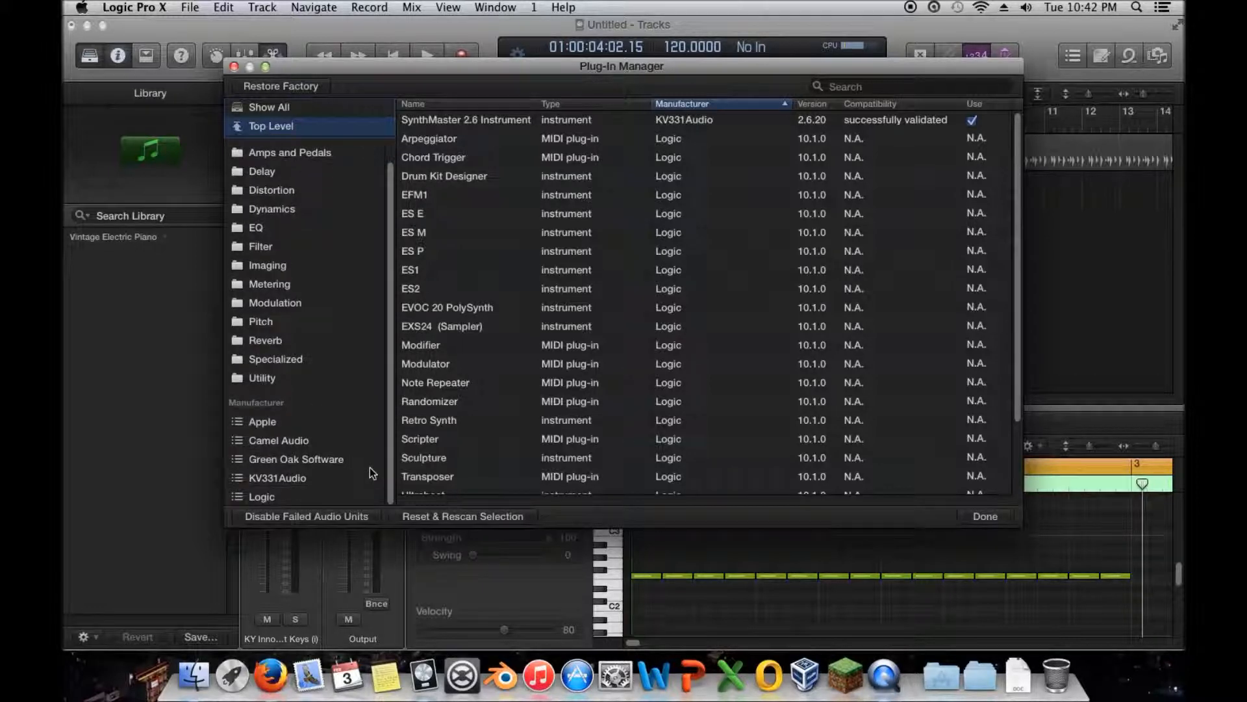
- Show the Apple plug-ins, assign KV331Audio's SynthMaster 2.6 Instrument to the Top Level group, and close the Plug-In Manager
left_click(278, 423)
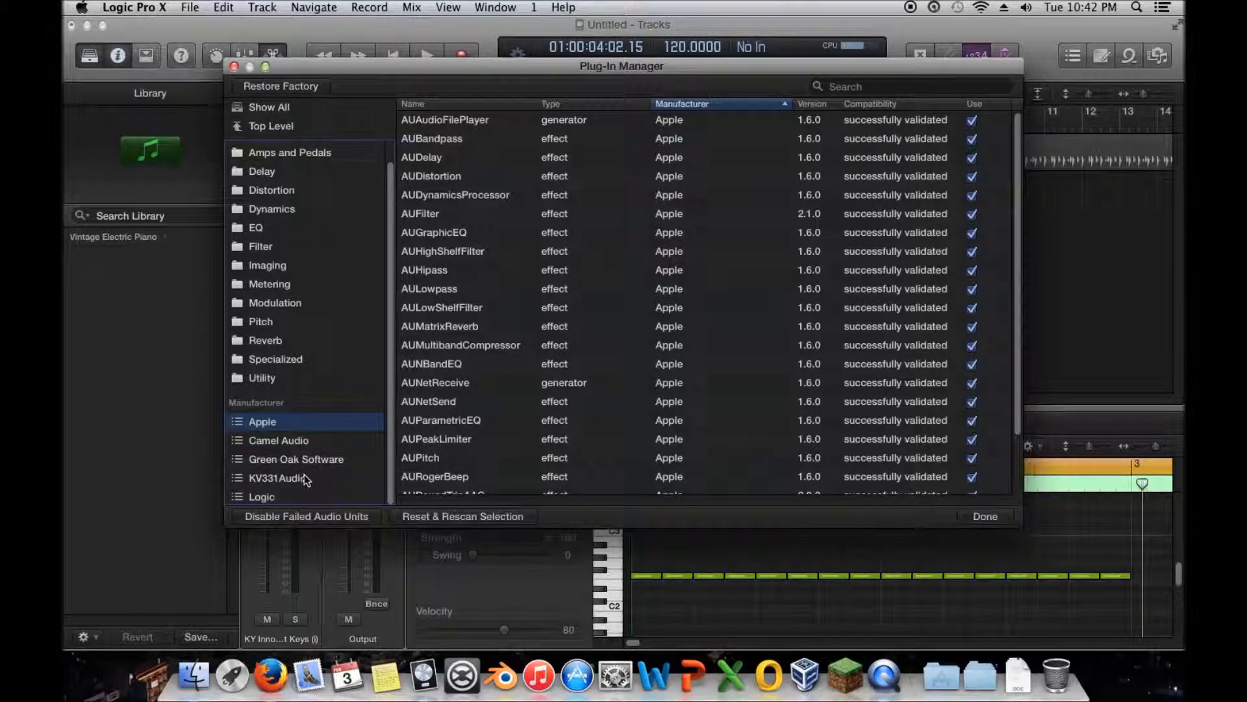
left_click(303, 478)
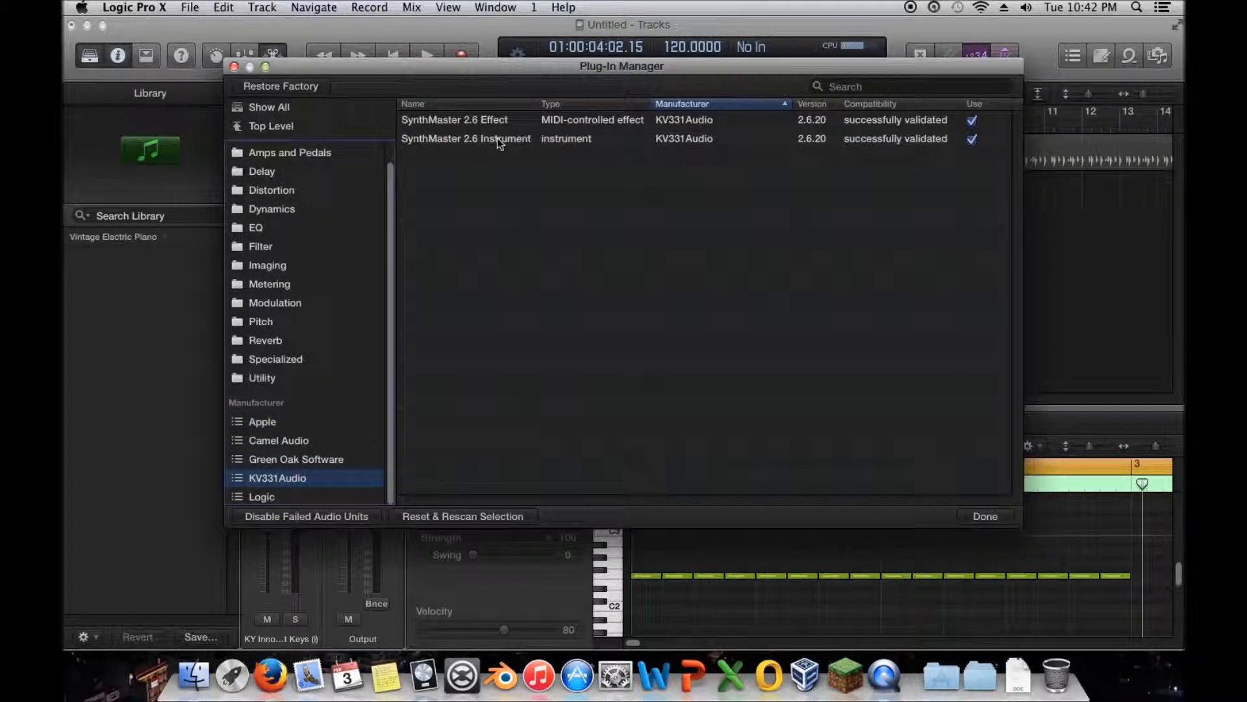
left_click_drag(493, 138, 311, 130)
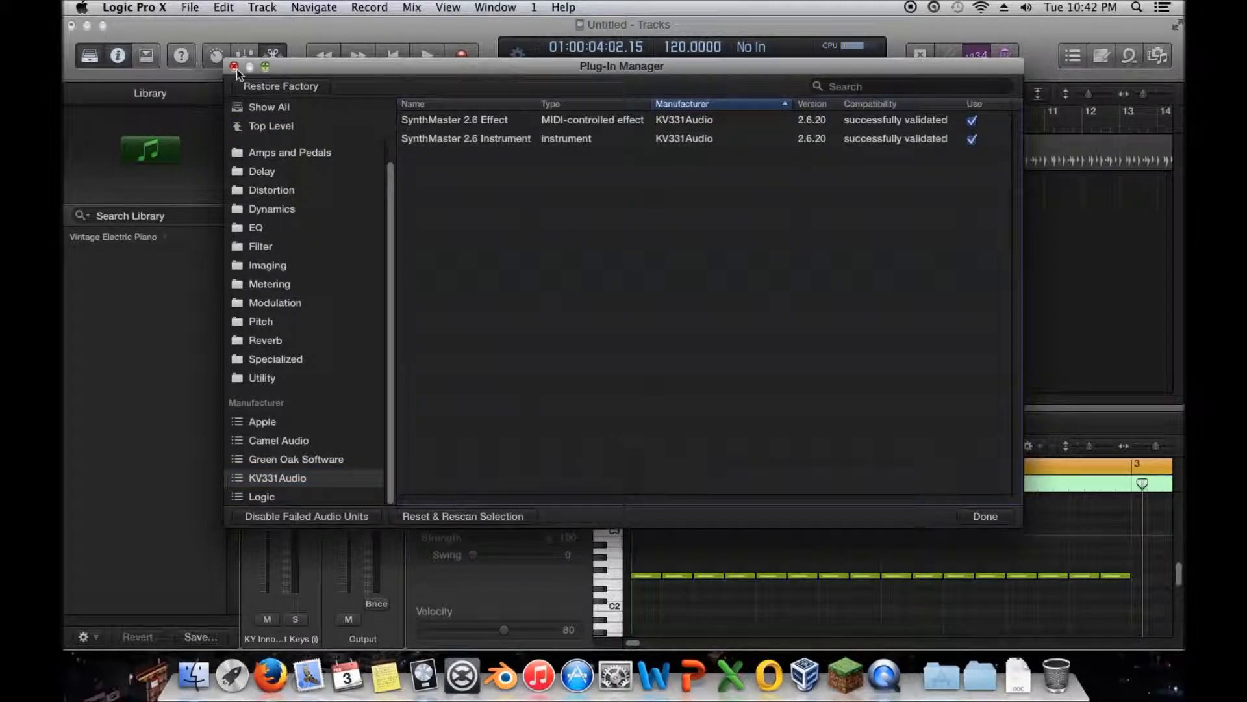
scroll(278, 314, "up", 1)
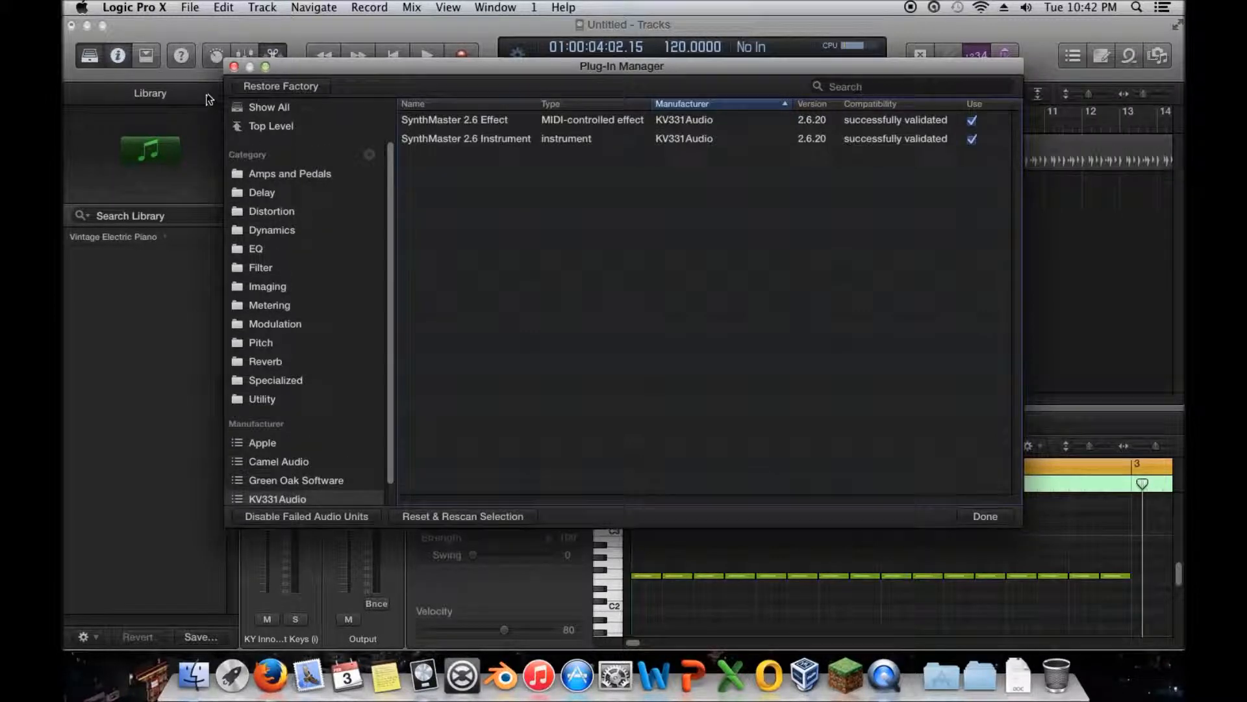
left_click(234, 66)
- Review the KY Innocent Keys track's instrument choices, including Drum Kit Designer and AU Instruments from KV331Audio, without changing the instrument
left_click(286, 290)
mouse_move(333, 385)
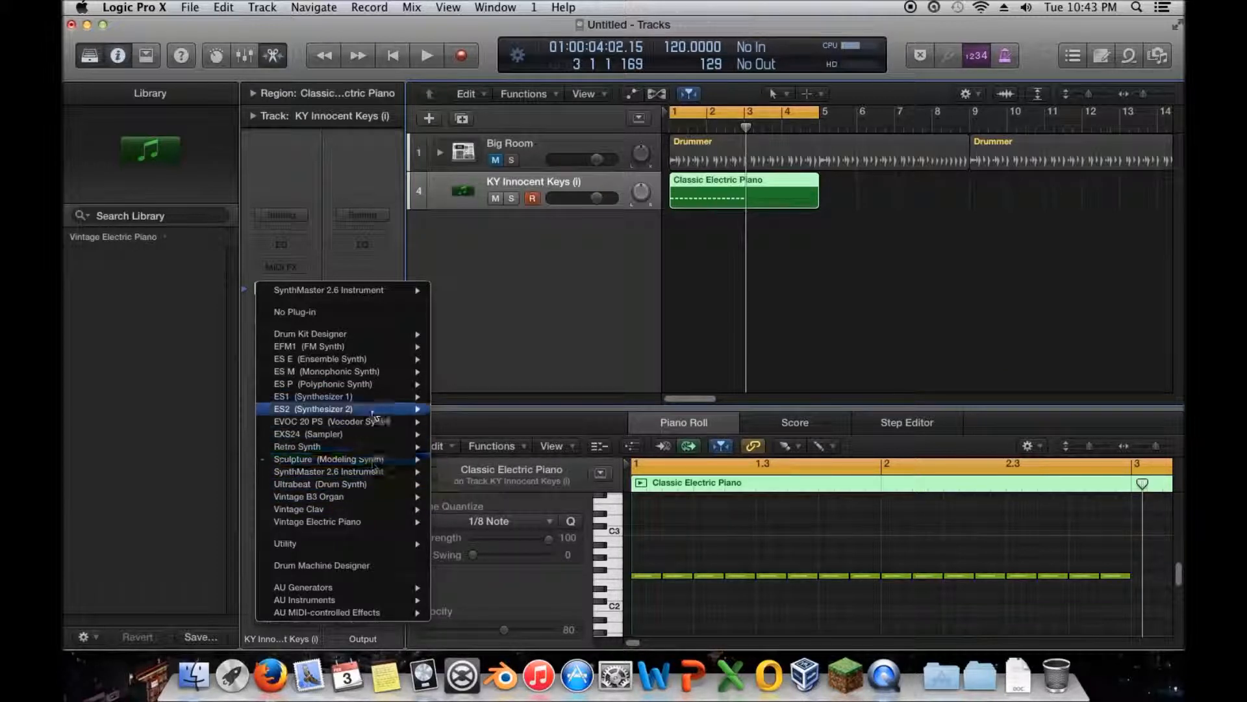
mouse_move(369, 334)
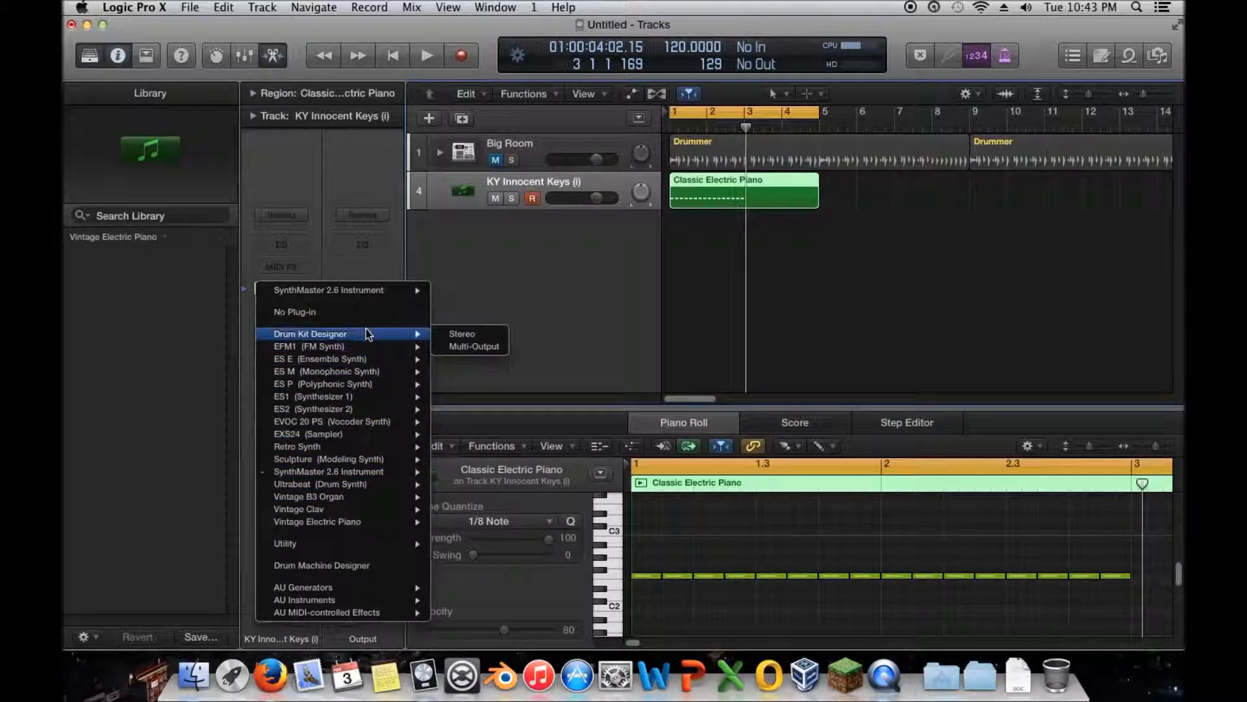
mouse_move(361, 477)
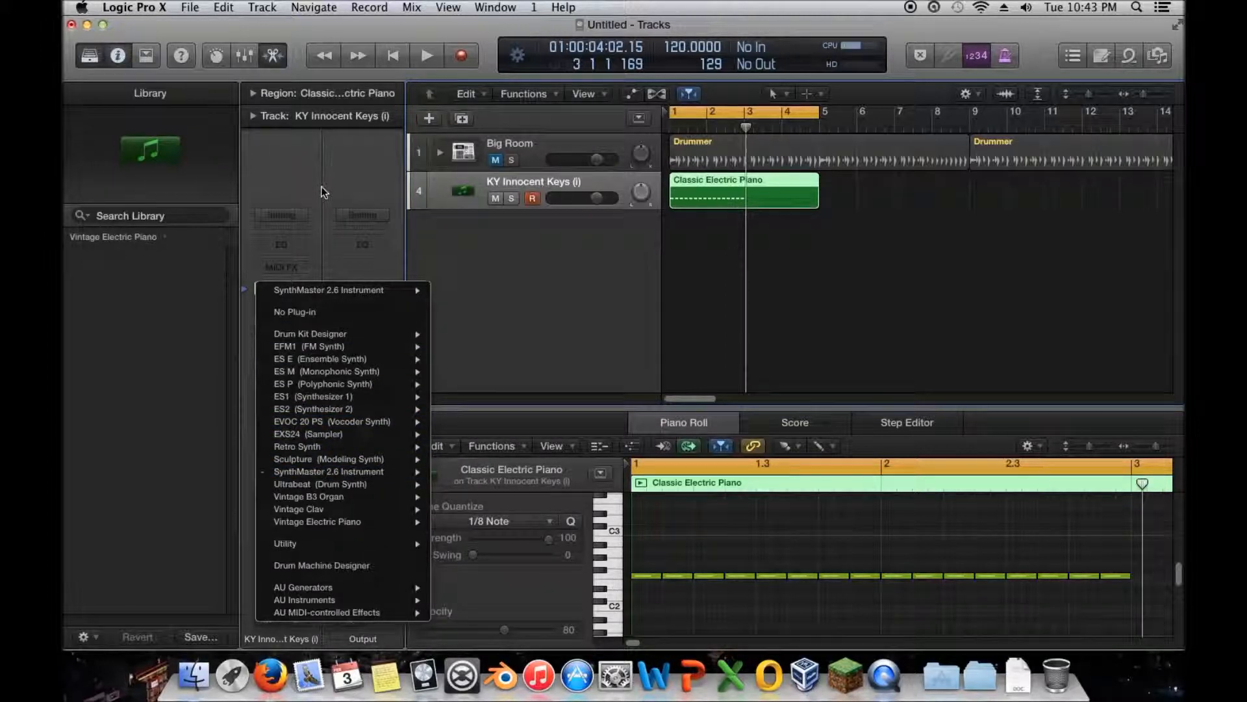
mouse_move(353, 600)
mouse_move(564, 625)
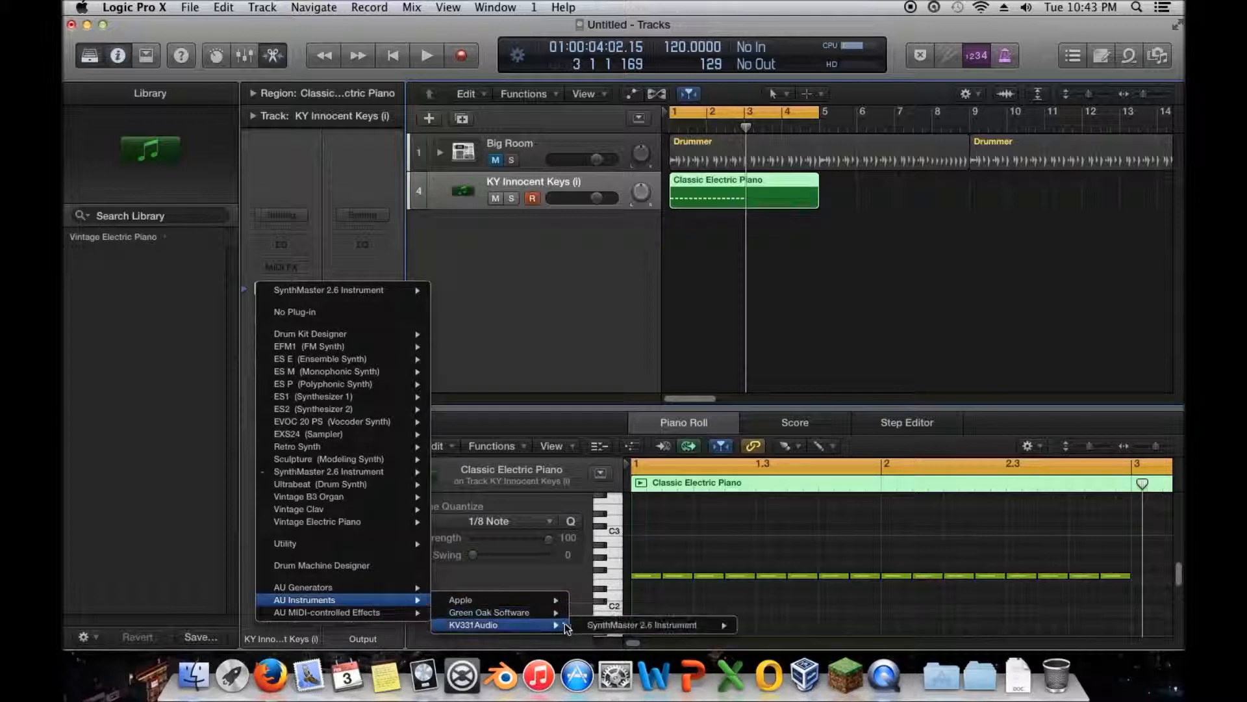
left_click(339, 189)
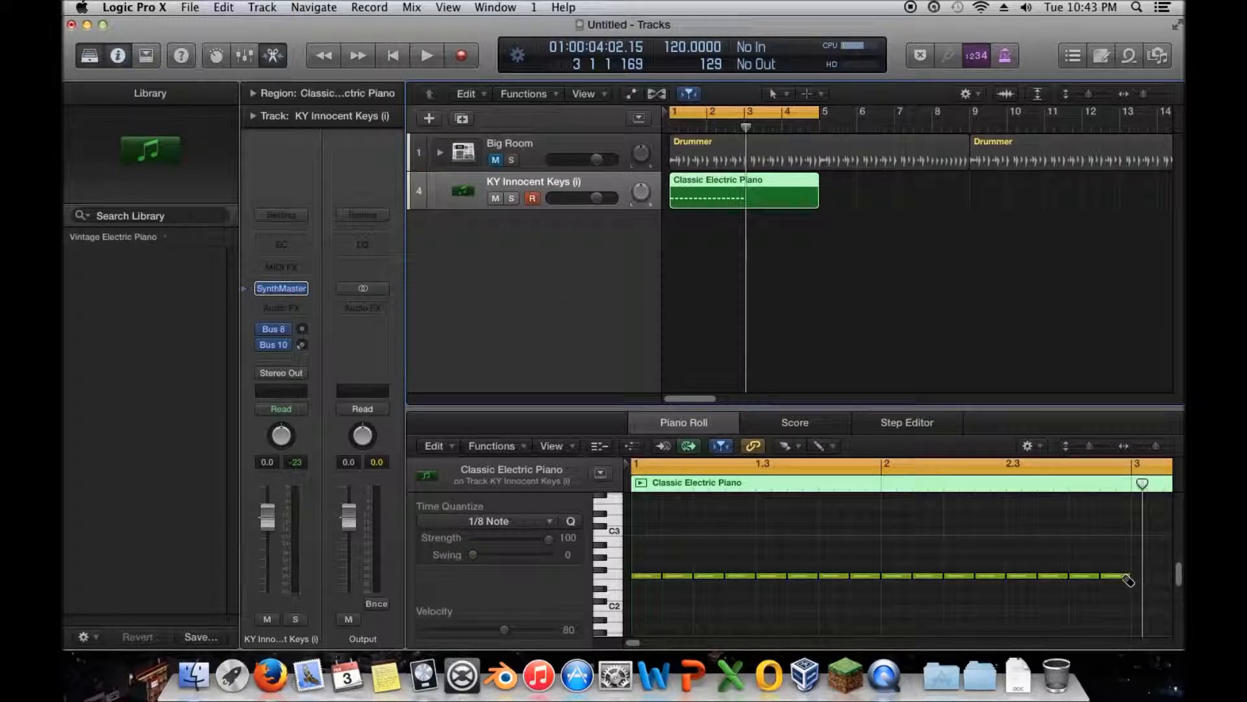
- Erase the whole row of repeated notes from the Classic Electric Piano region with the Brush Tool
left_click_drag(1127, 577, 640, 578)
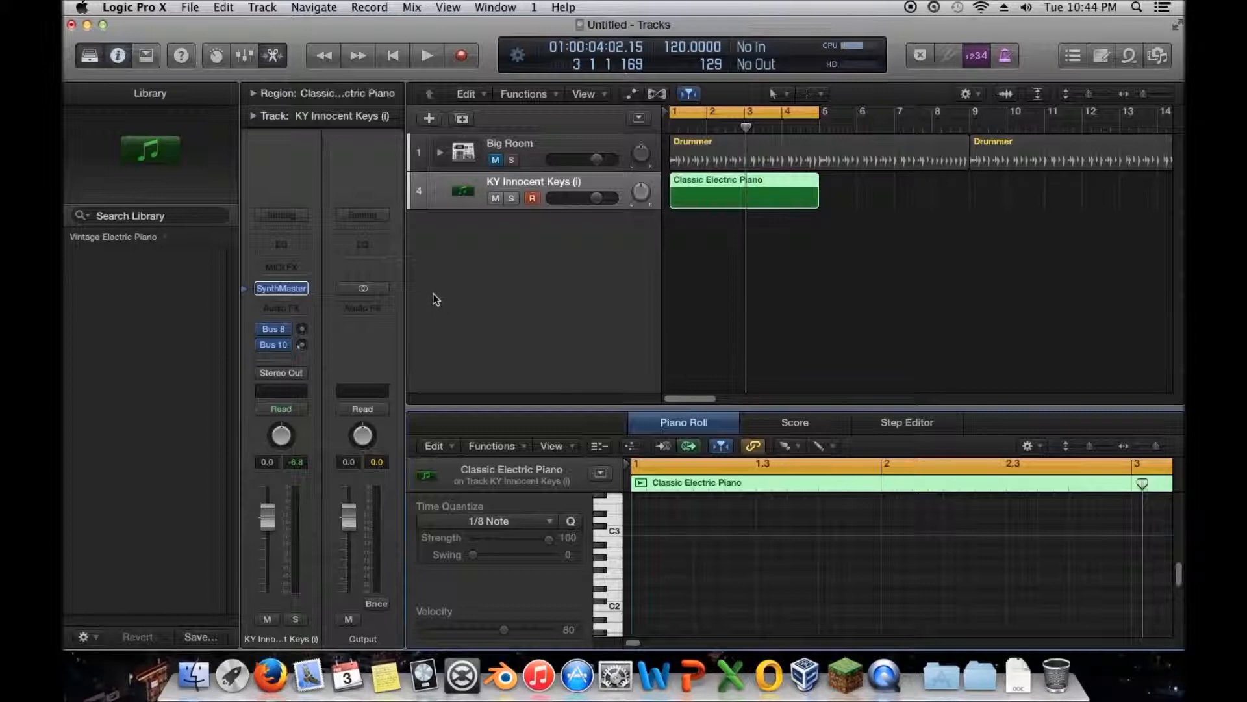
- Expand the Big Room track stack, inspect its Kick 1 subtrack, then collapse the stack and select the Big Room track
left_click(506, 150)
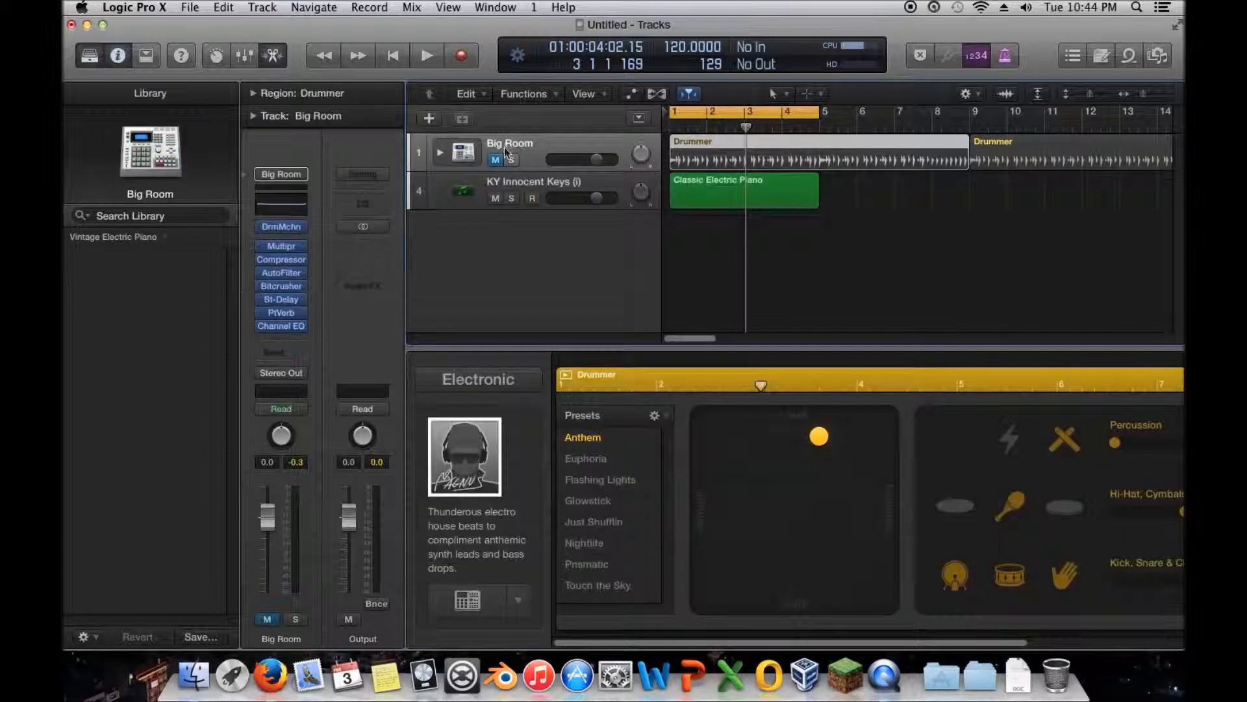
left_click(440, 152)
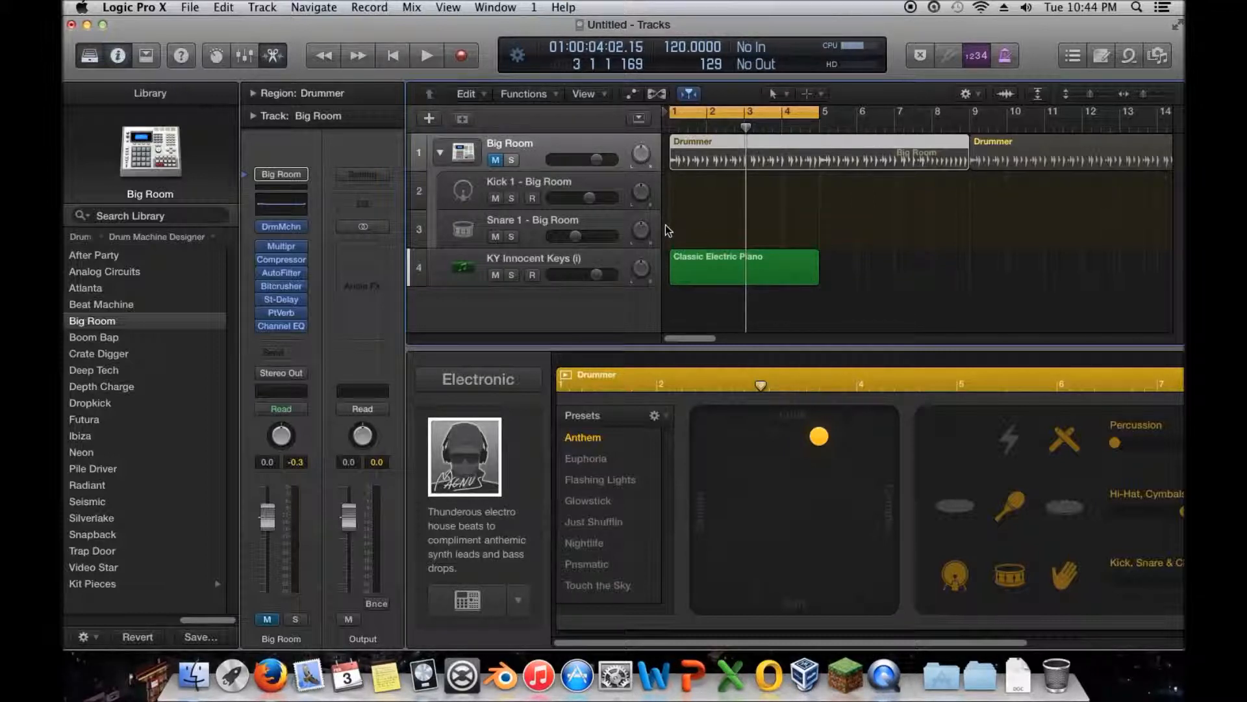
left_click(463, 194)
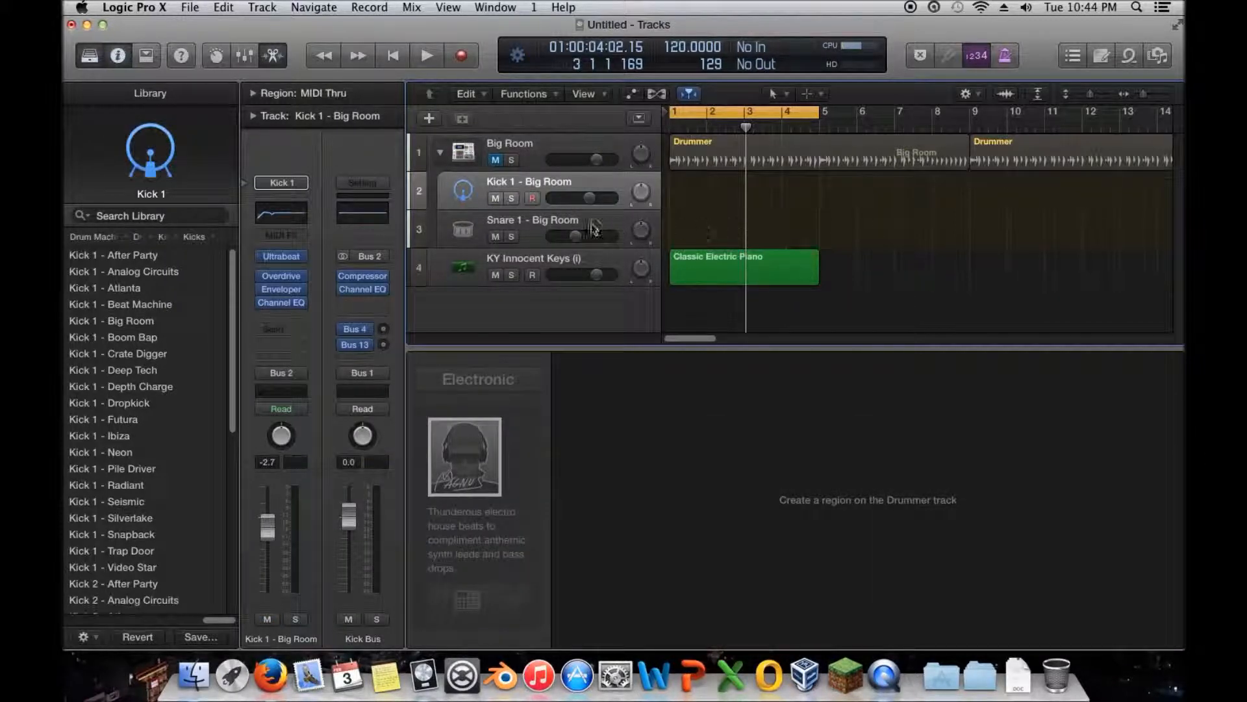
left_click(440, 155)
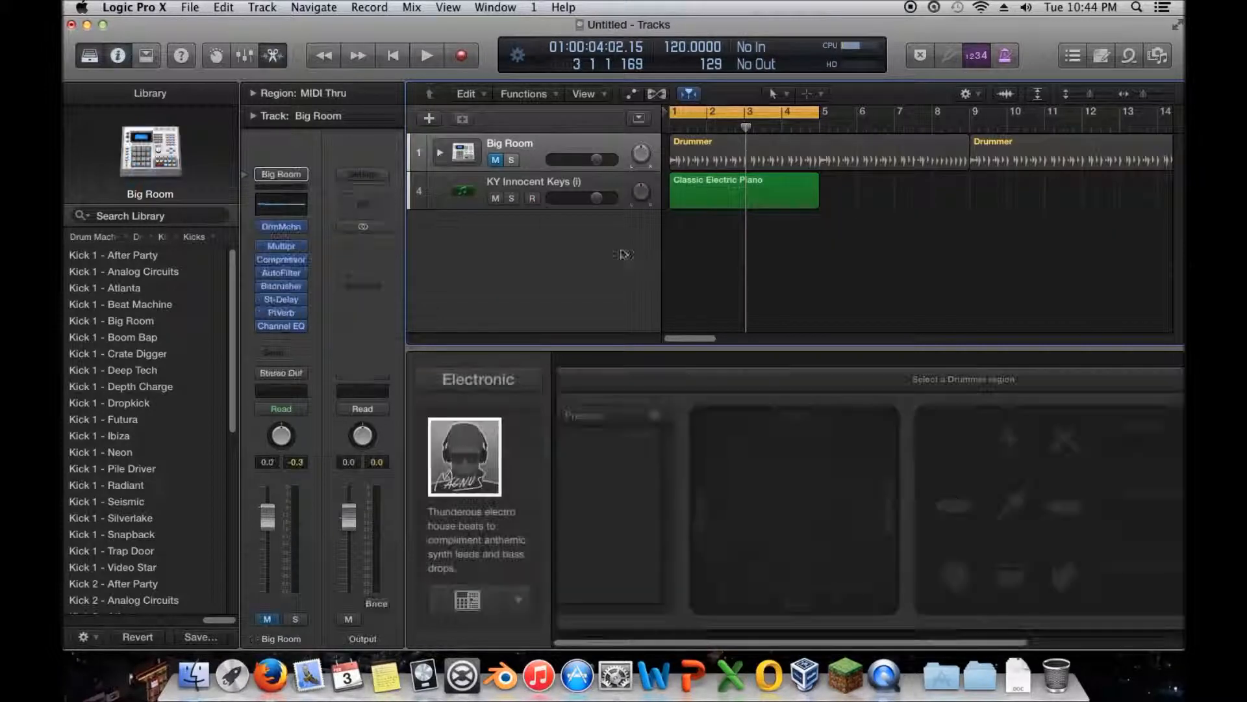
left_click(441, 155)
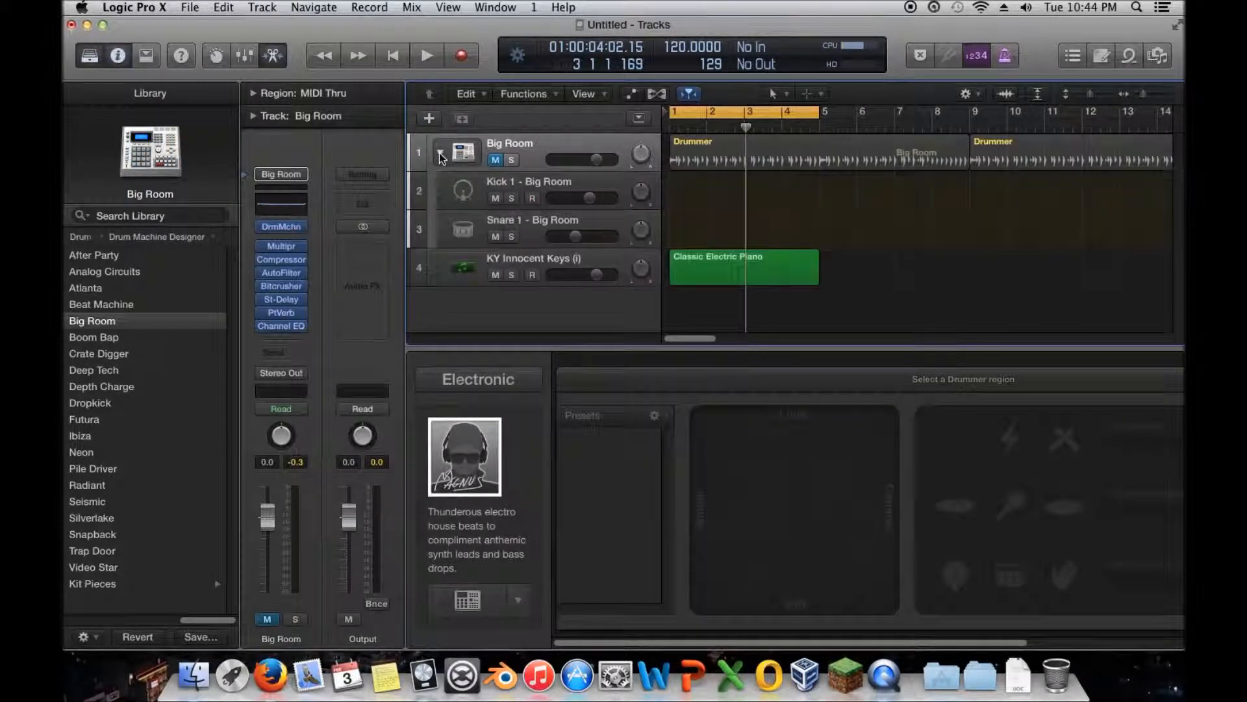
left_click(456, 190)
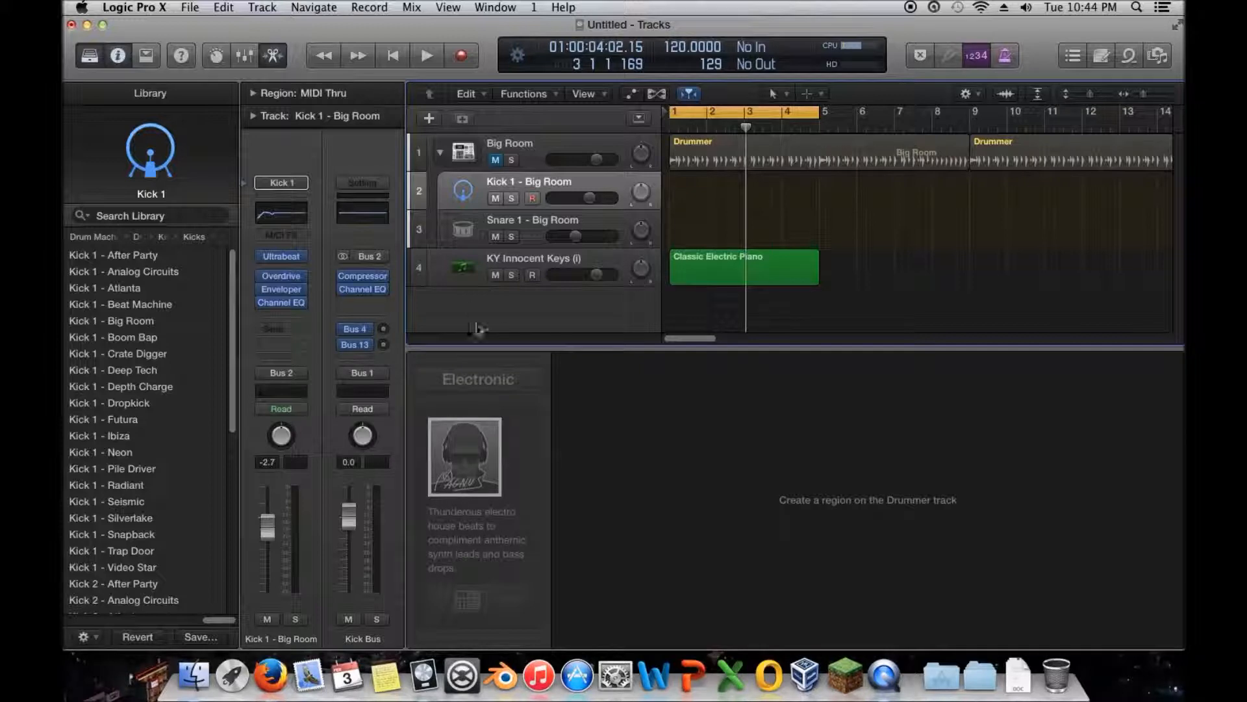
left_click(465, 265)
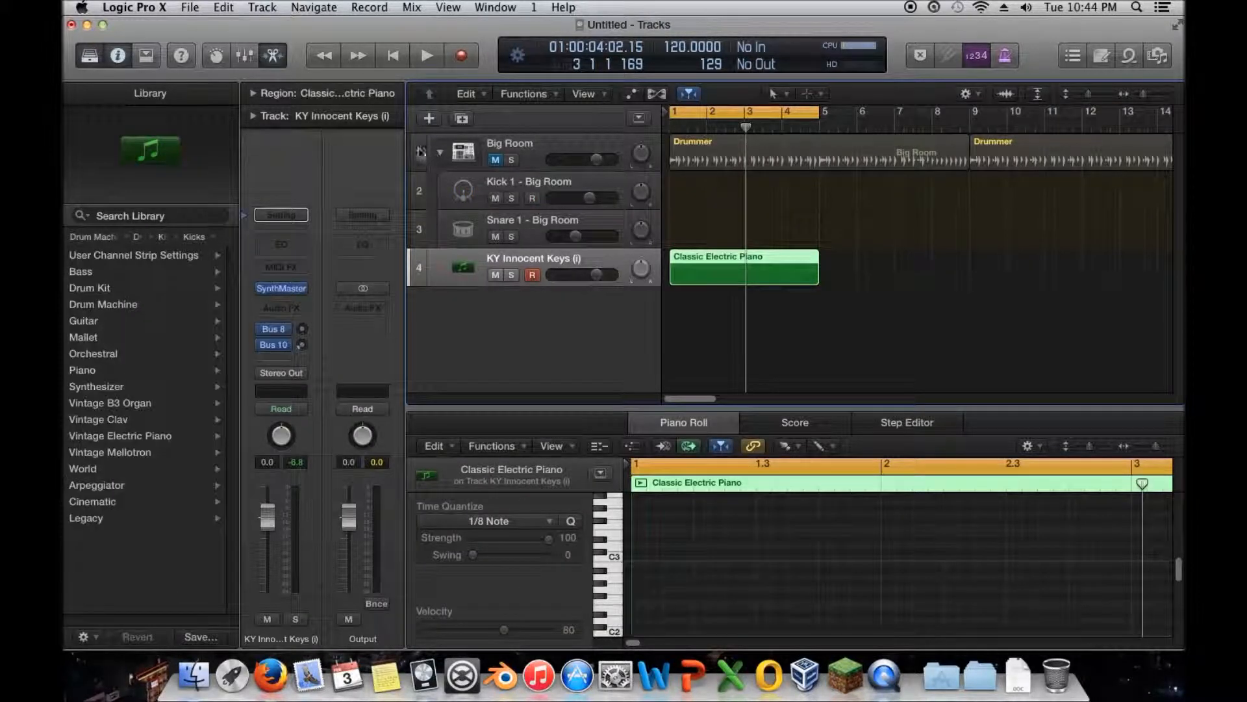
left_click(440, 152)
left_click(483, 149)
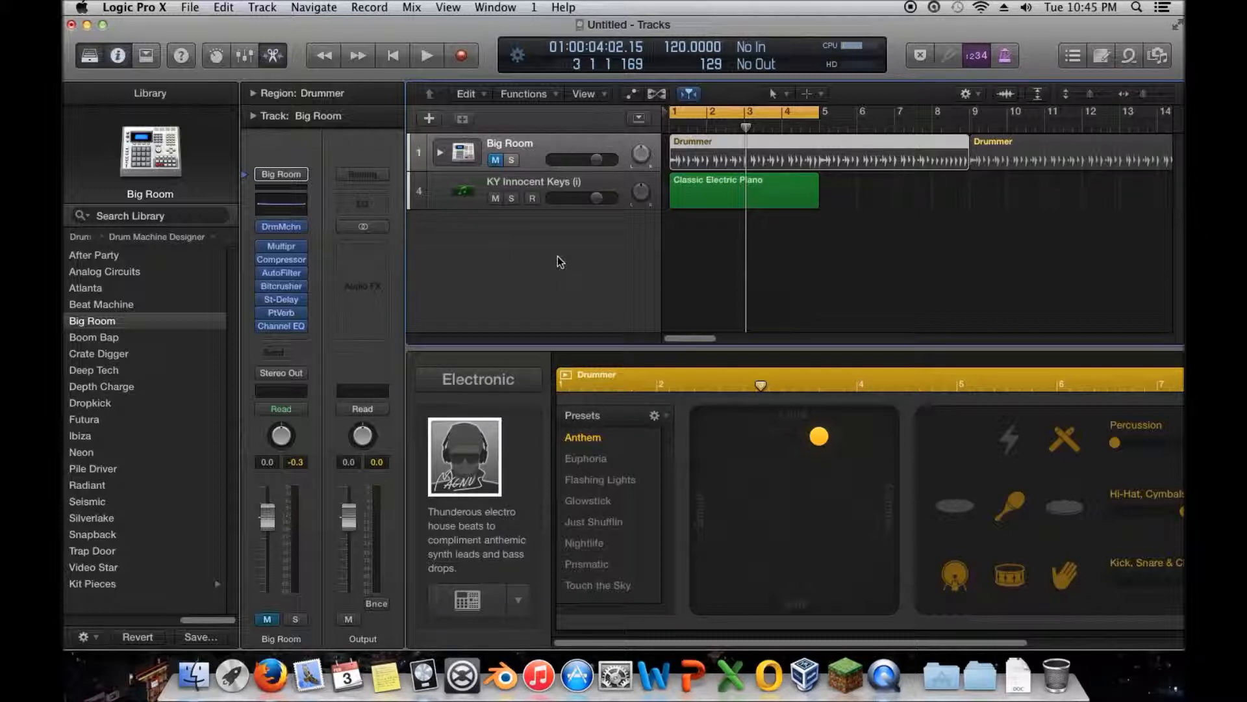
- Open the Big Room track's Compressor, switch its display from Meter to Graph, and close the plug-in window
left_click(294, 260)
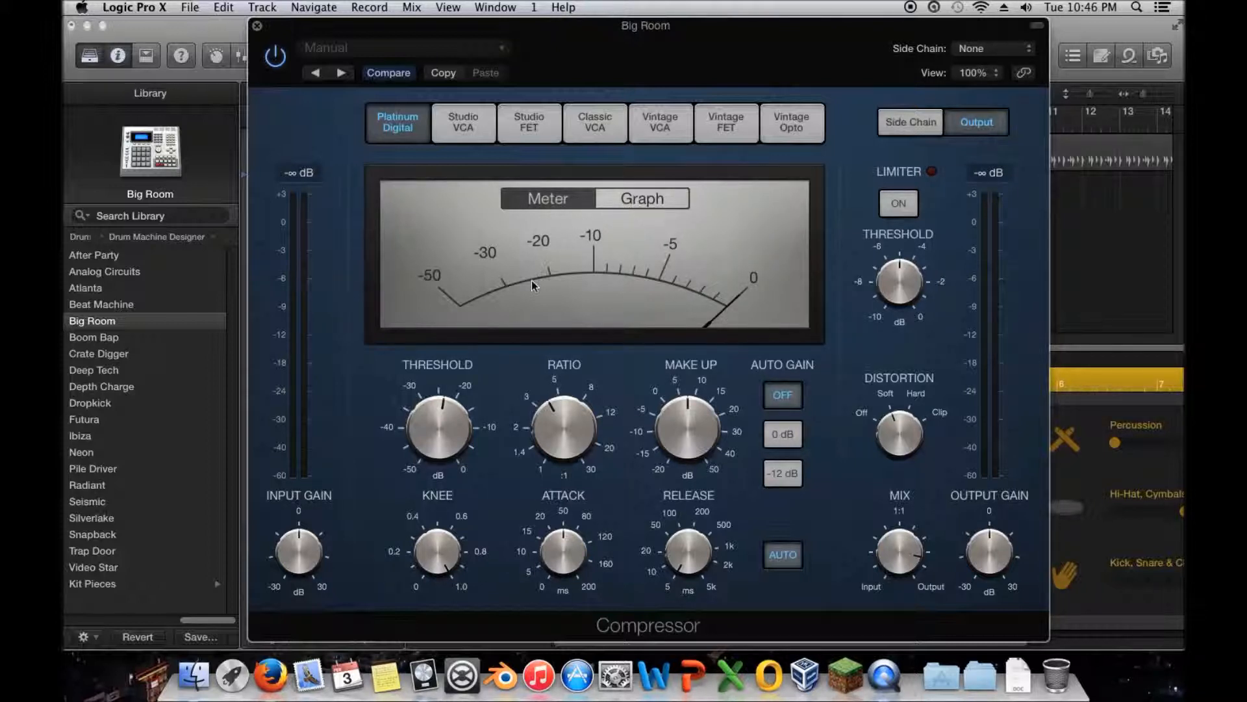
left_click(668, 204)
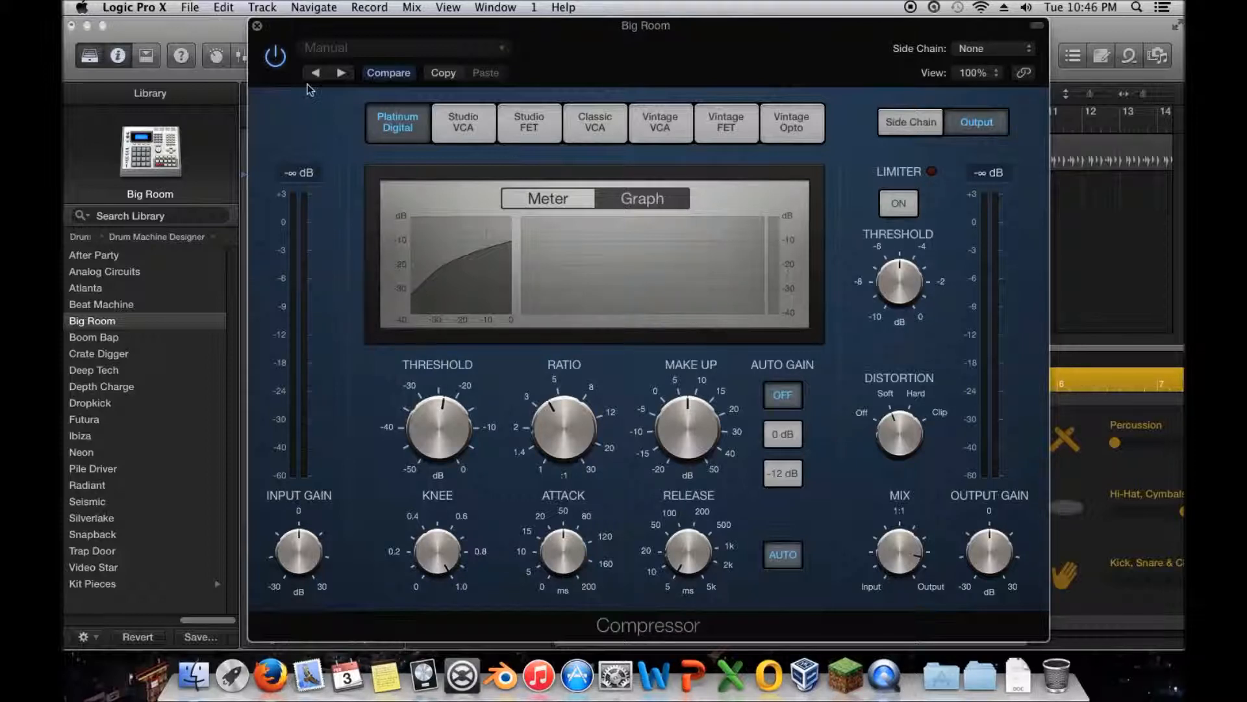
left_click(257, 28)
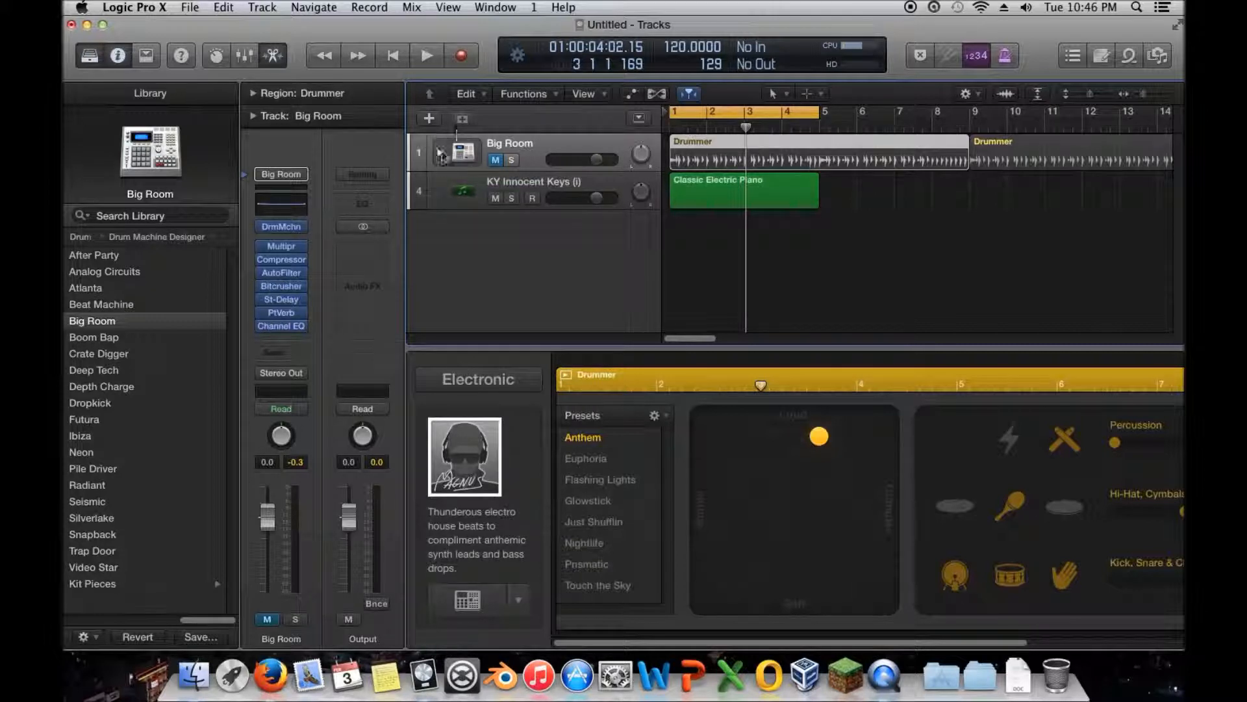
- Make the selected Drummer region's pattern simpler while keeping it loud, and return the playhead to bar 1
left_click_drag(819, 436, 722, 431)
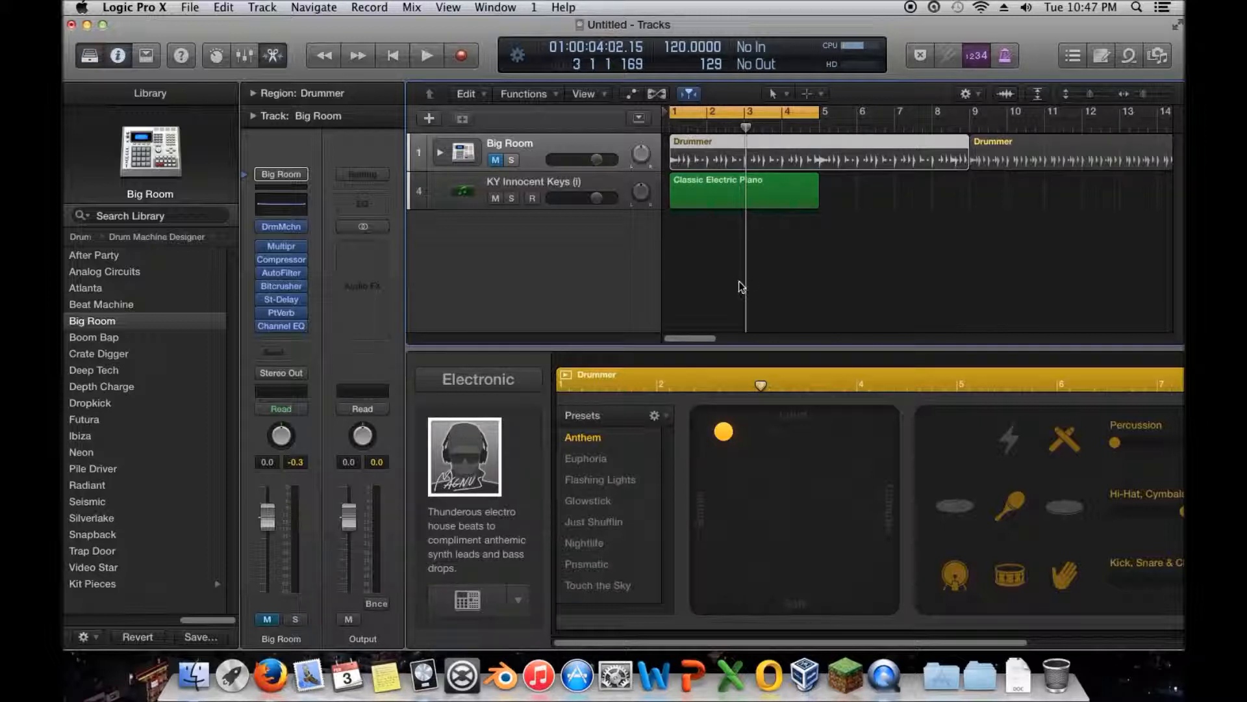
left_click_drag(748, 276, 669, 280)
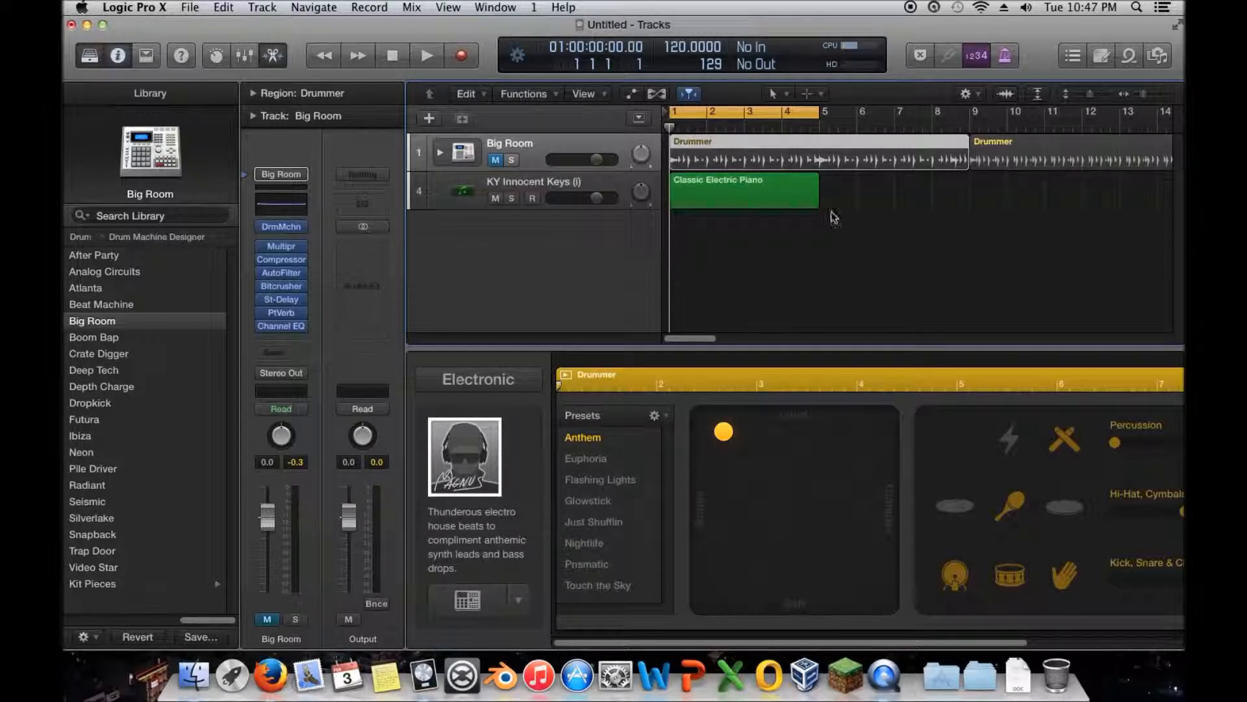
mouse_move(669, 251)
left_mouse_down()
mouse_move(801, 245)
mouse_move(664, 263)
left_mouse_up()
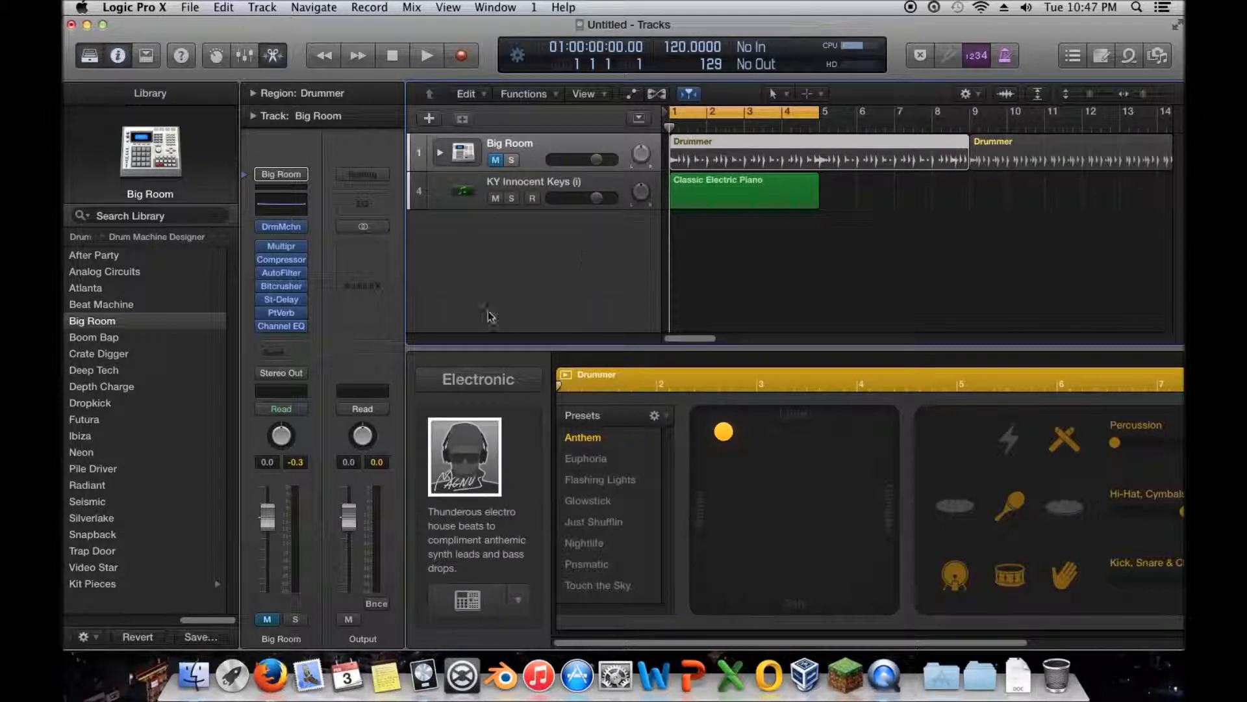
- Show the available Electronic drummers and collapse the Drummer editor to leave only the tracks area
left_click(469, 453)
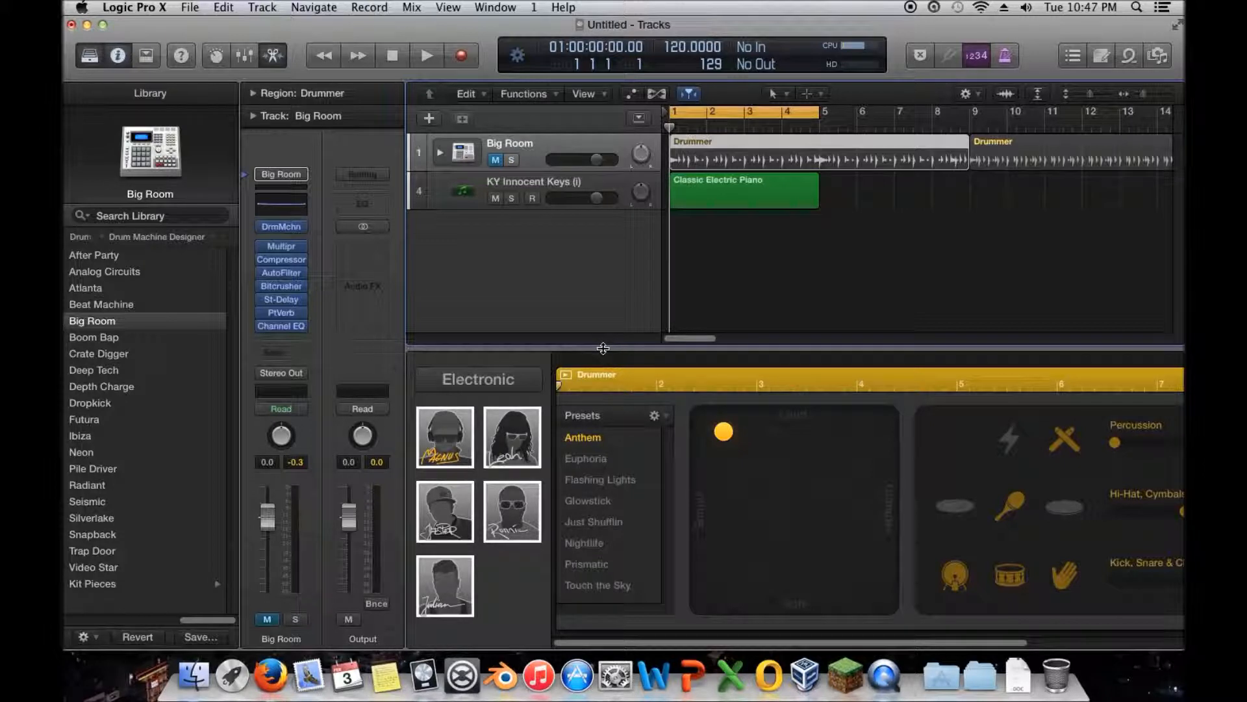
left_click_drag(603, 347, 613, 666)
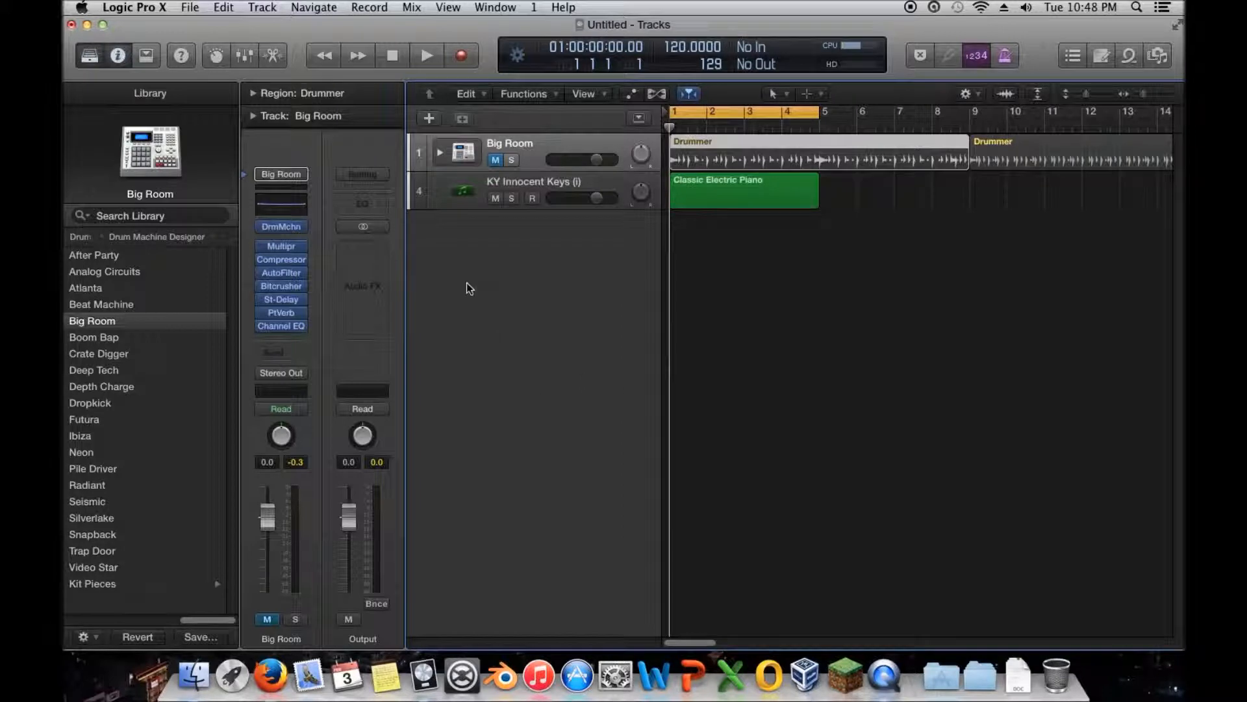